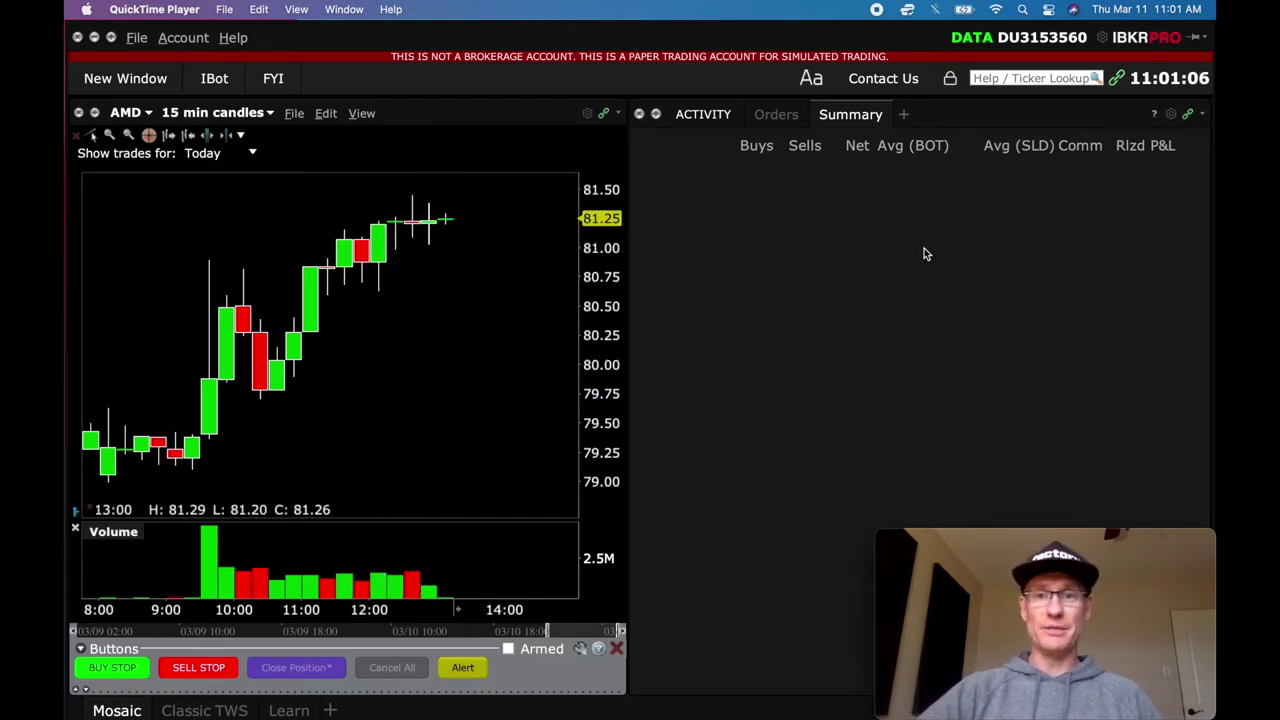
- Show the Orders view in the Activity window and unlock the workspace layout for editing
left_click(787, 120)
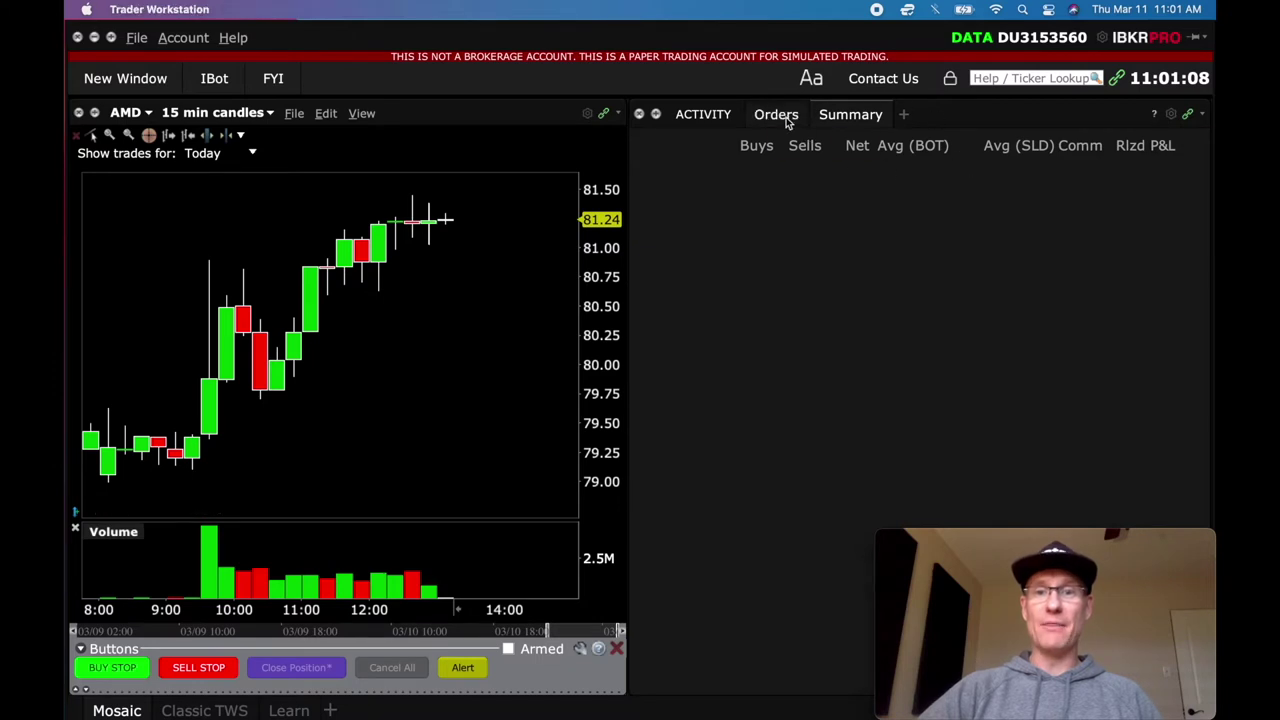
left_click(787, 116)
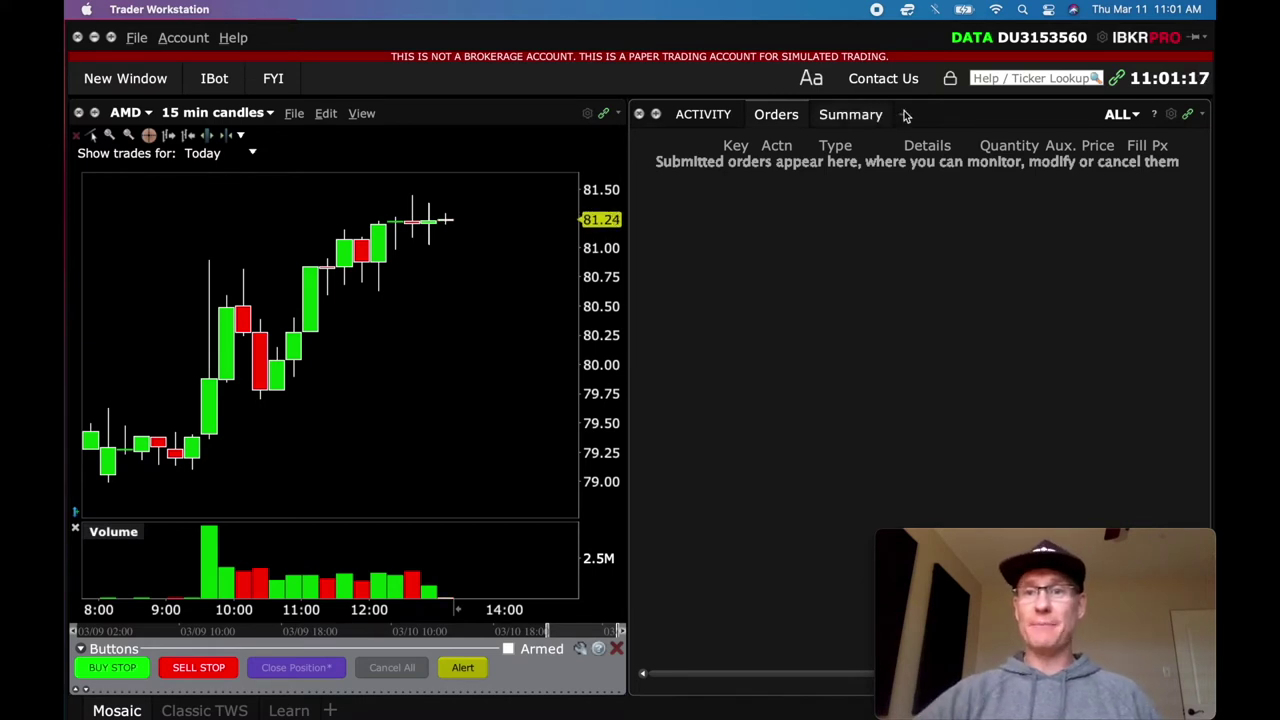
left_click(950, 80)
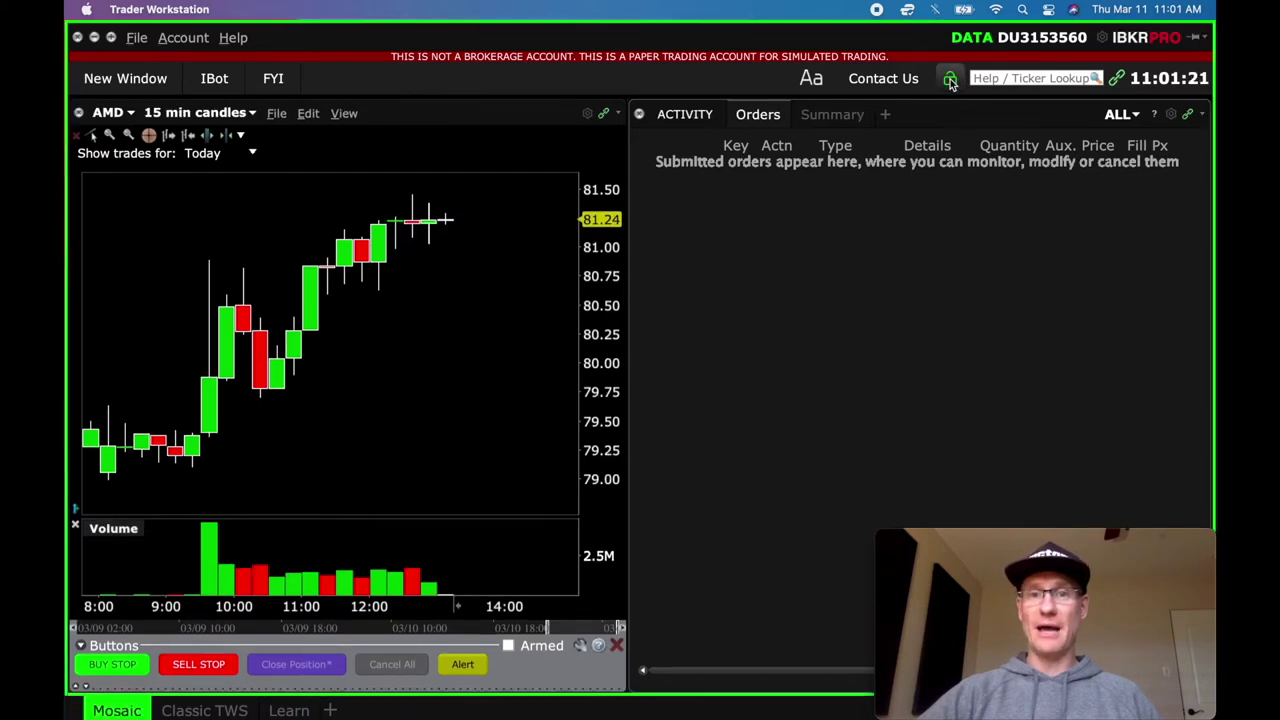
left_click(1040, 78)
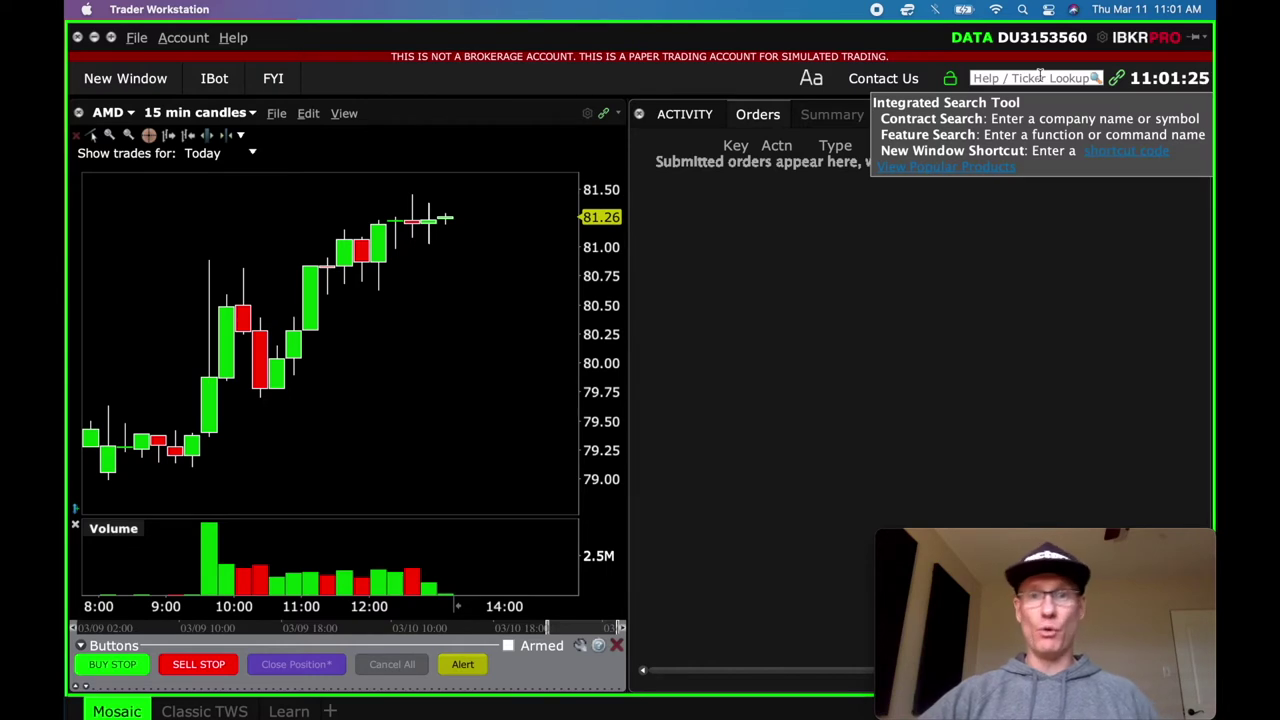
left_click(1038, 279)
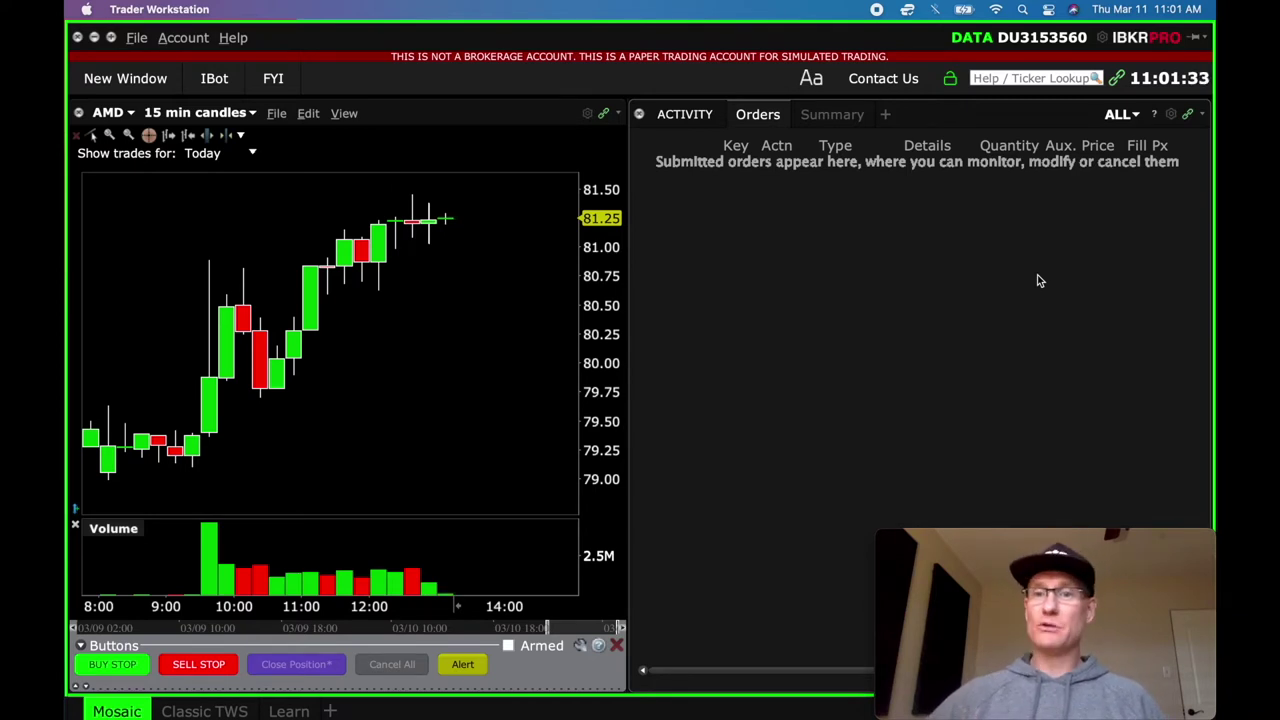
- Close the Activity window and narrow the AMD chart to about a third of the workspace width
left_click(641, 116)
left_click(309, 443)
left_click(612, 476)
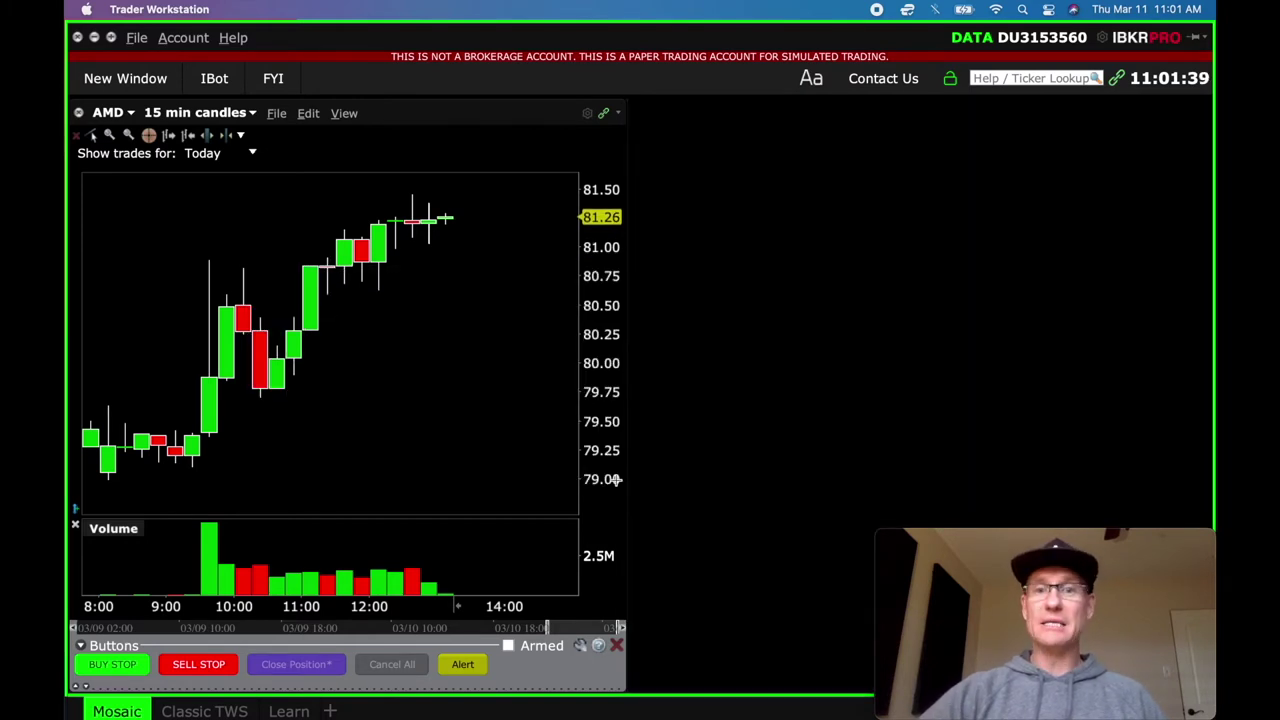
left_click_drag(626, 341, 456, 342)
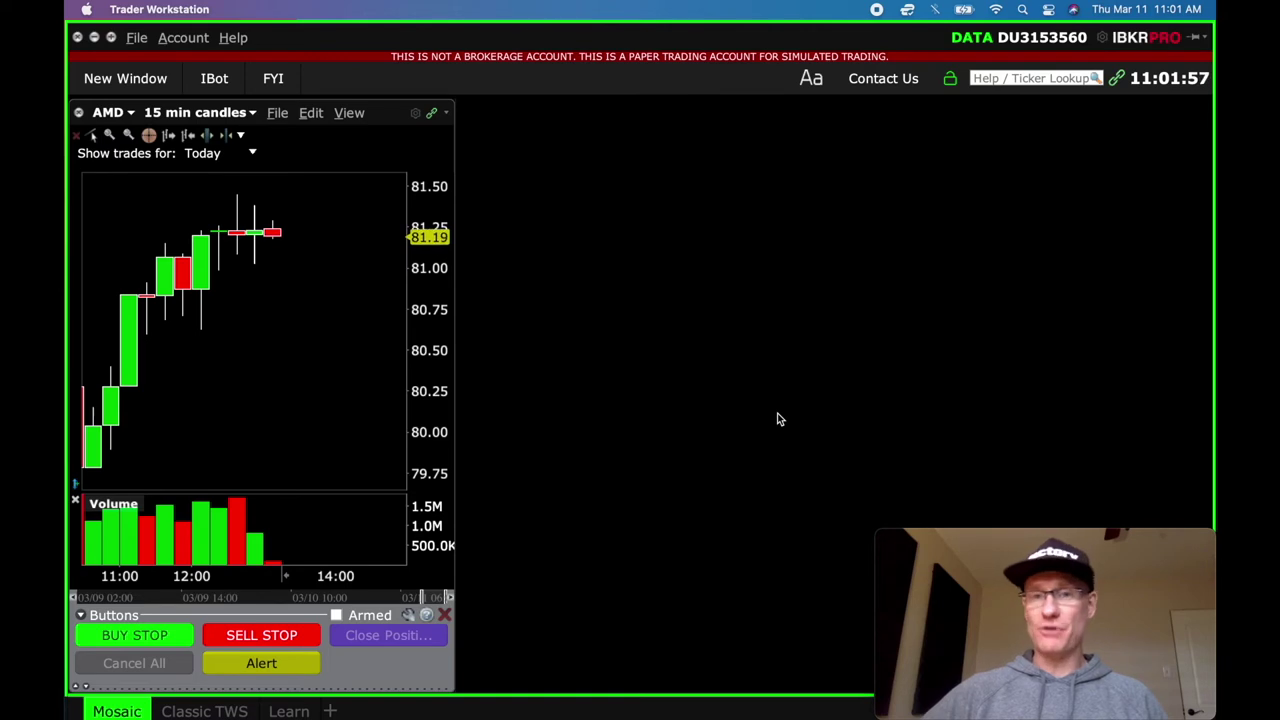
- Add an Orders window beside the AMD chart, extend it to the full workspace height and narrow it slightly
left_click(150, 81)
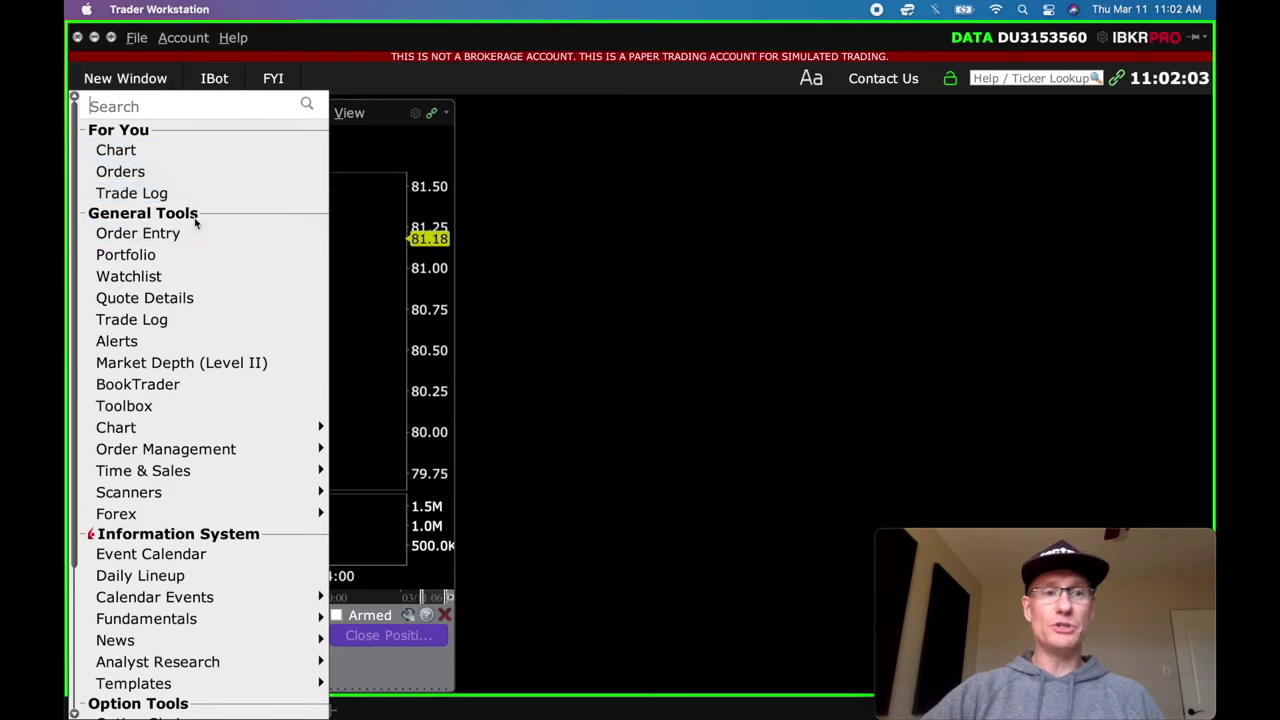
left_click(135, 174)
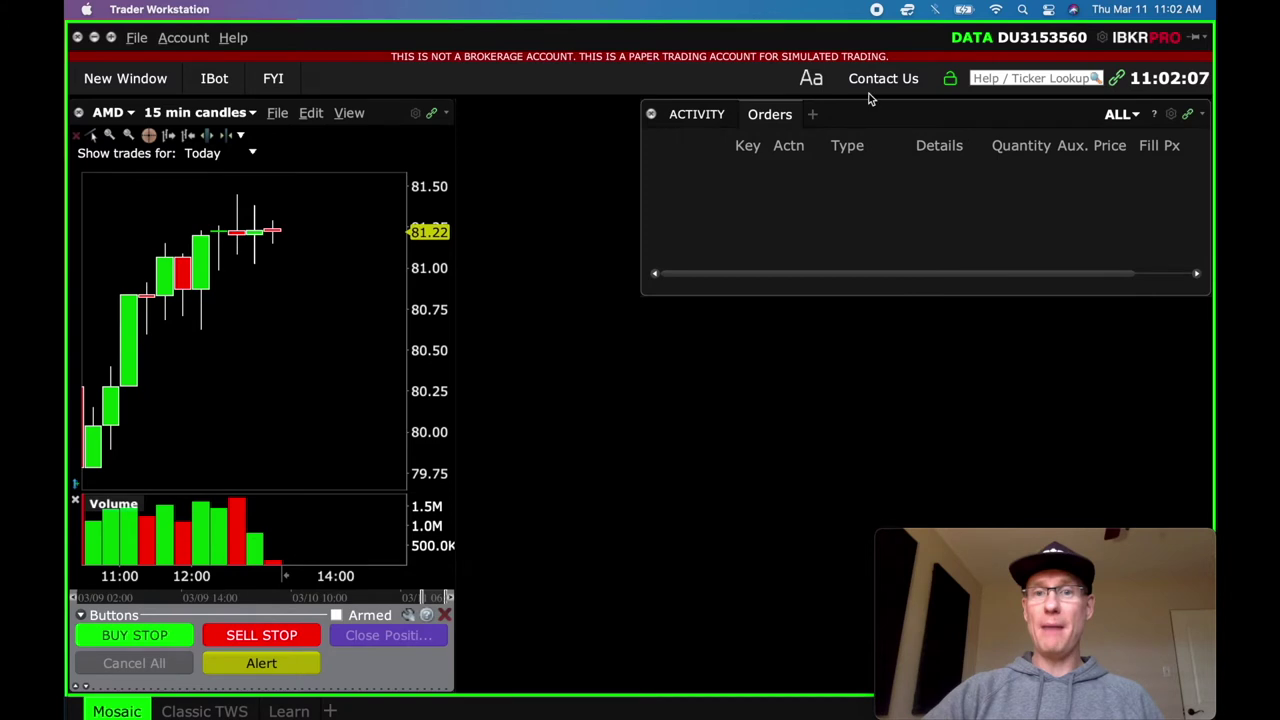
left_click_drag(1003, 116, 909, 236)
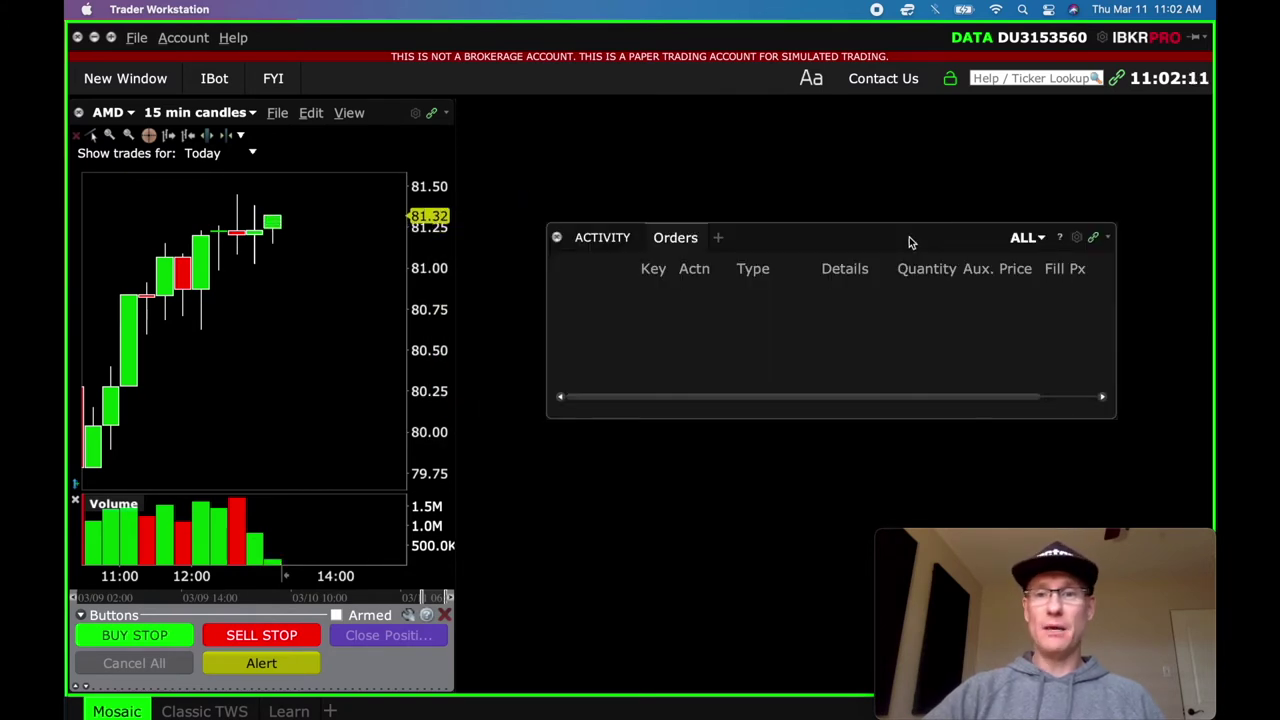
left_click_drag(909, 236, 1003, 115)
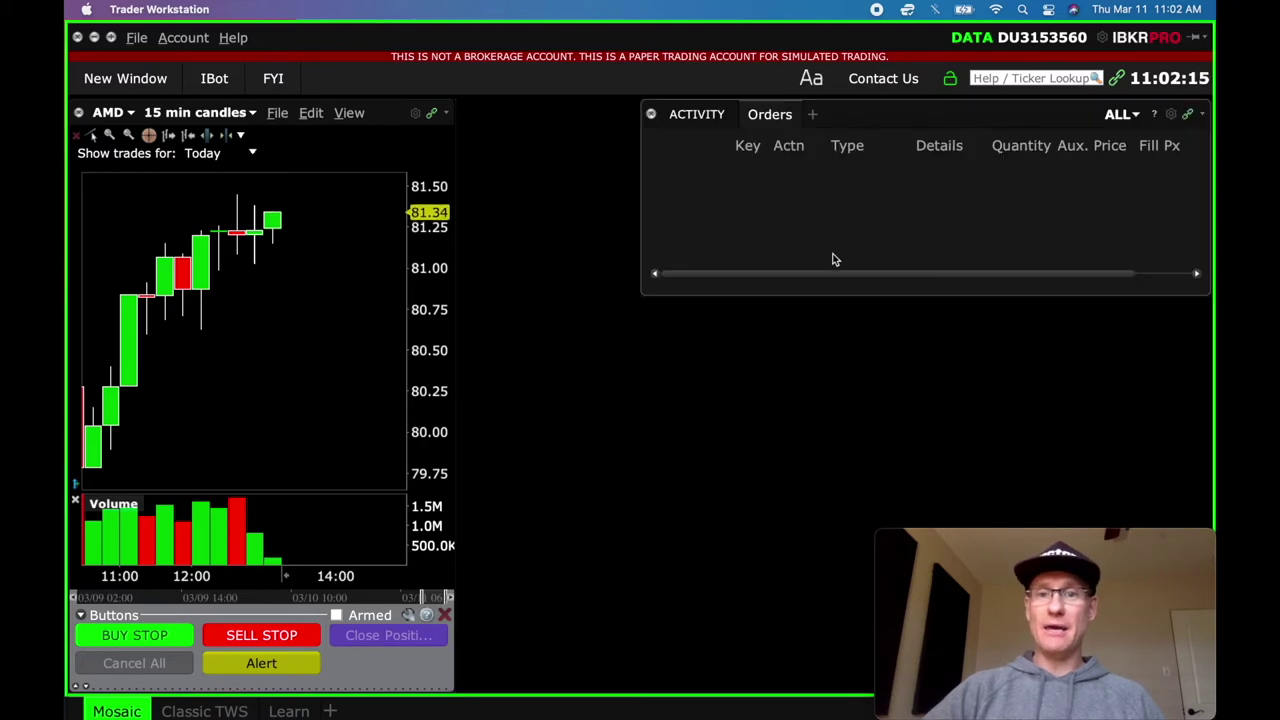
left_click_drag(818, 295, 800, 700)
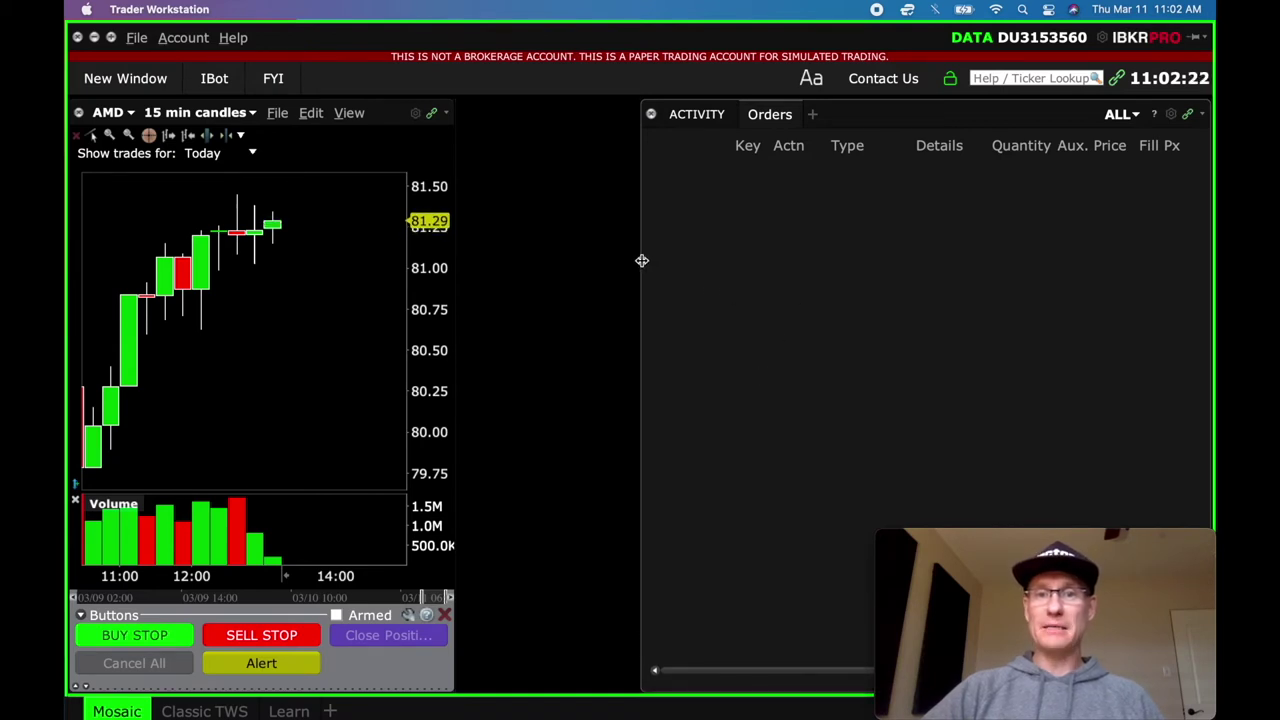
left_click_drag(642, 260, 656, 260)
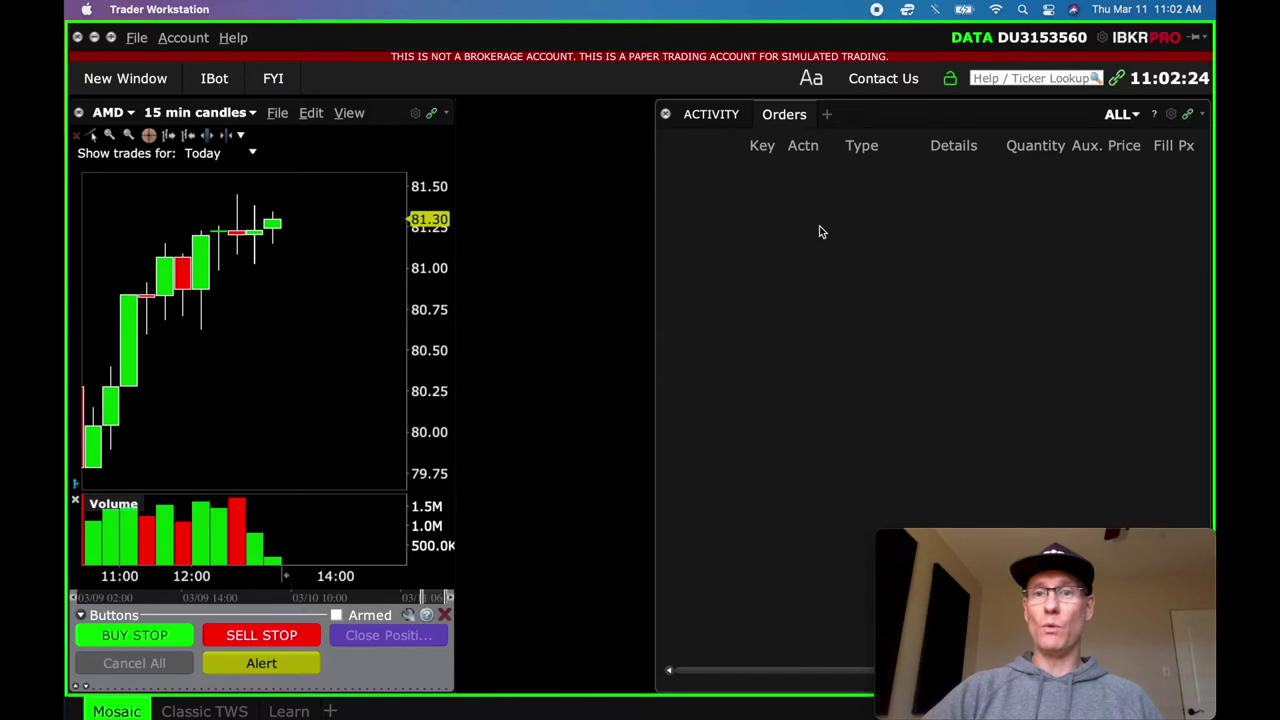
- Add Trades and Summary views to the Activity window, look through them and return to the Orders view
left_click(829, 116)
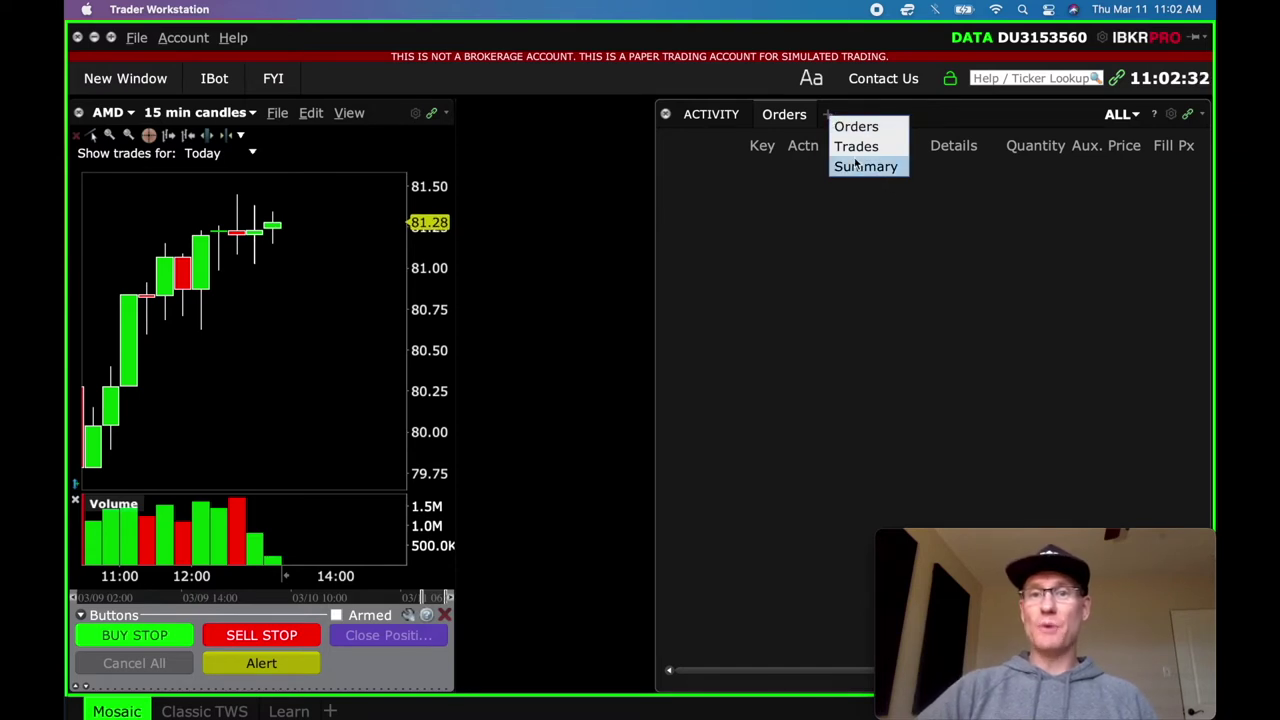
left_click(855, 147)
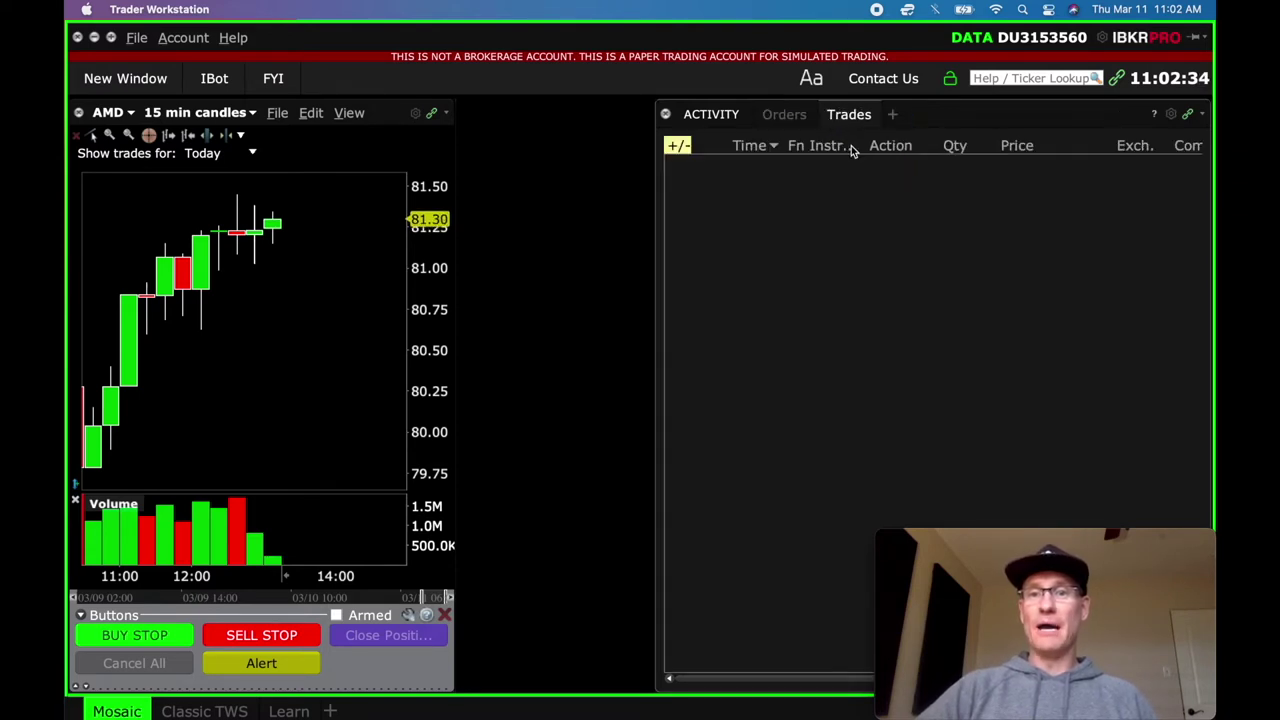
left_click(893, 116)
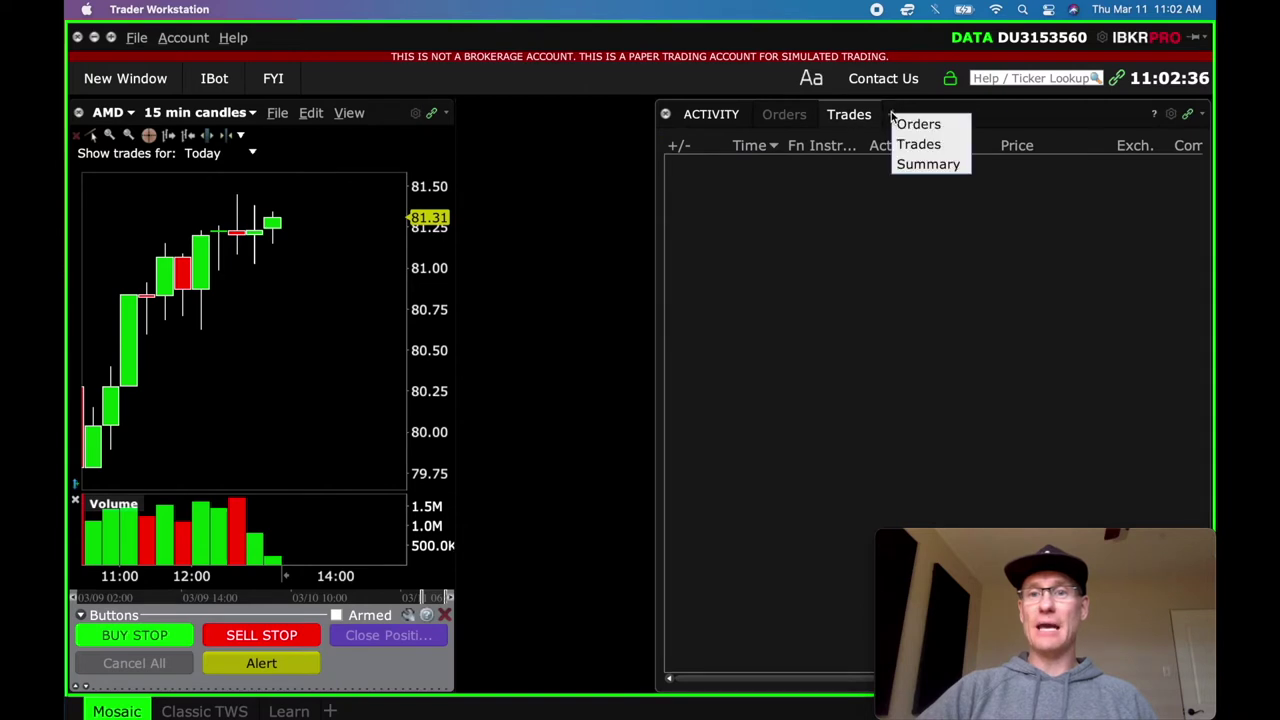
left_click(922, 164)
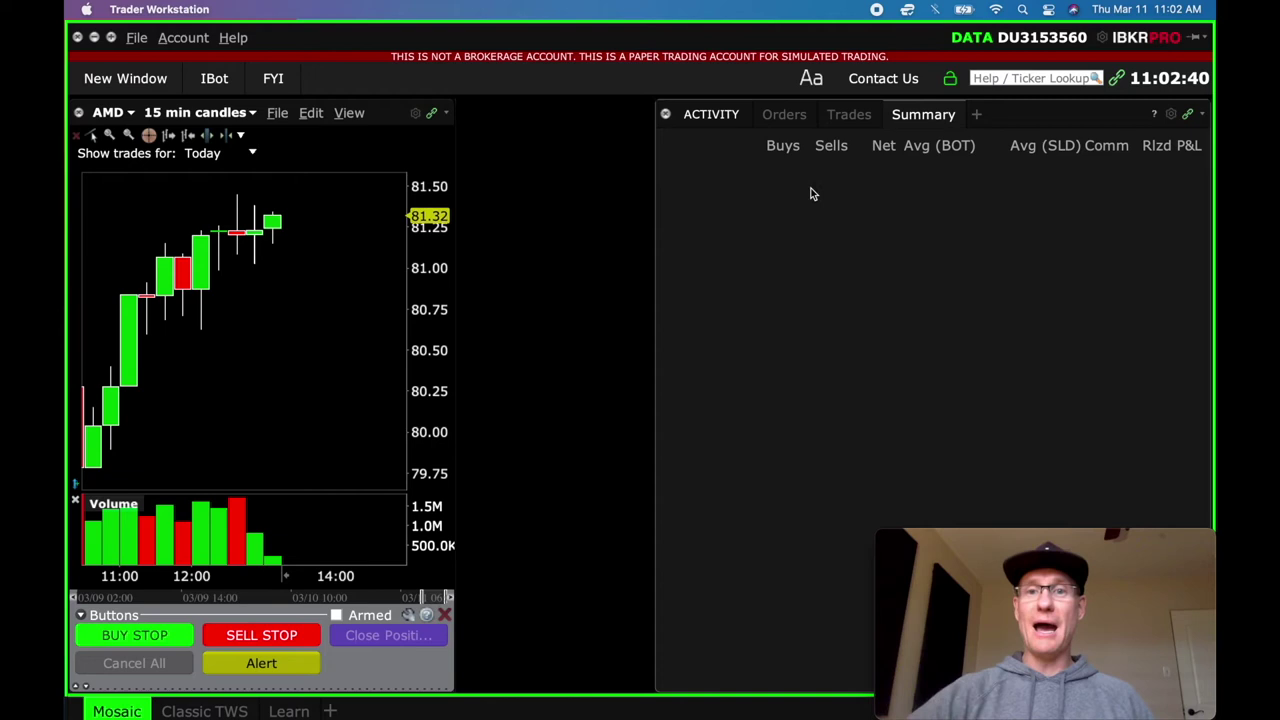
left_click(788, 118)
left_click(838, 117)
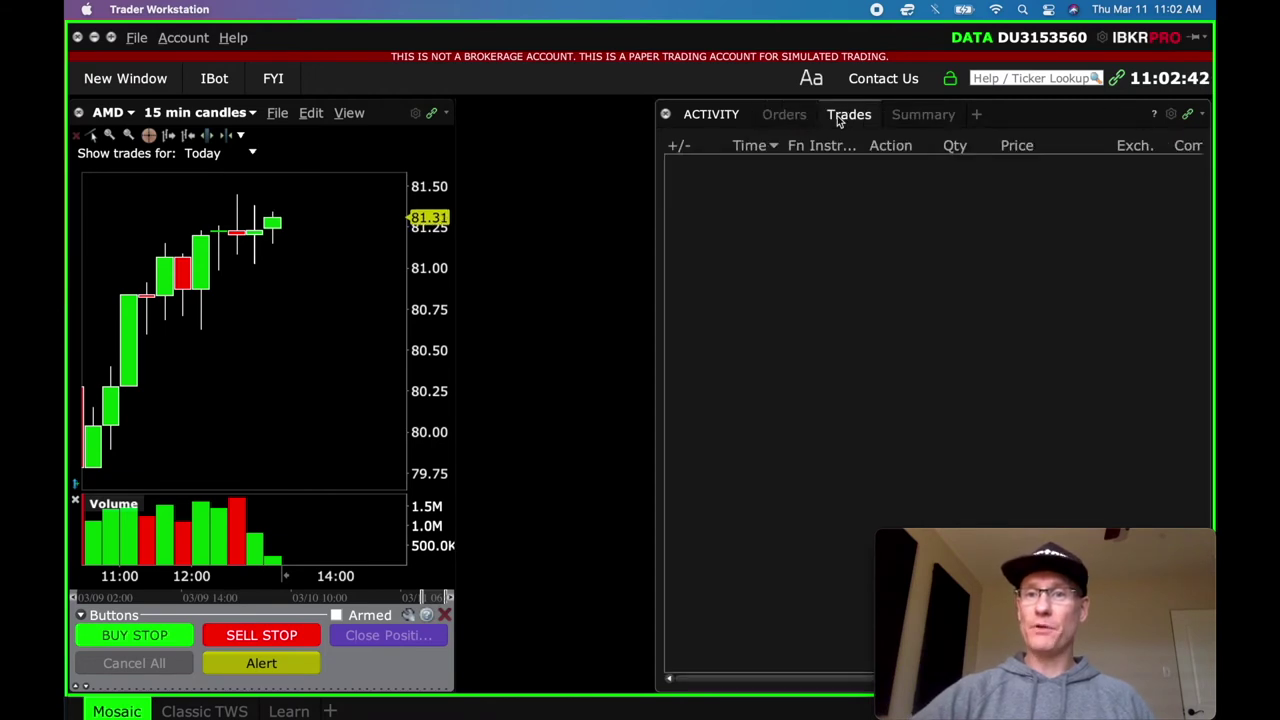
left_click(902, 118)
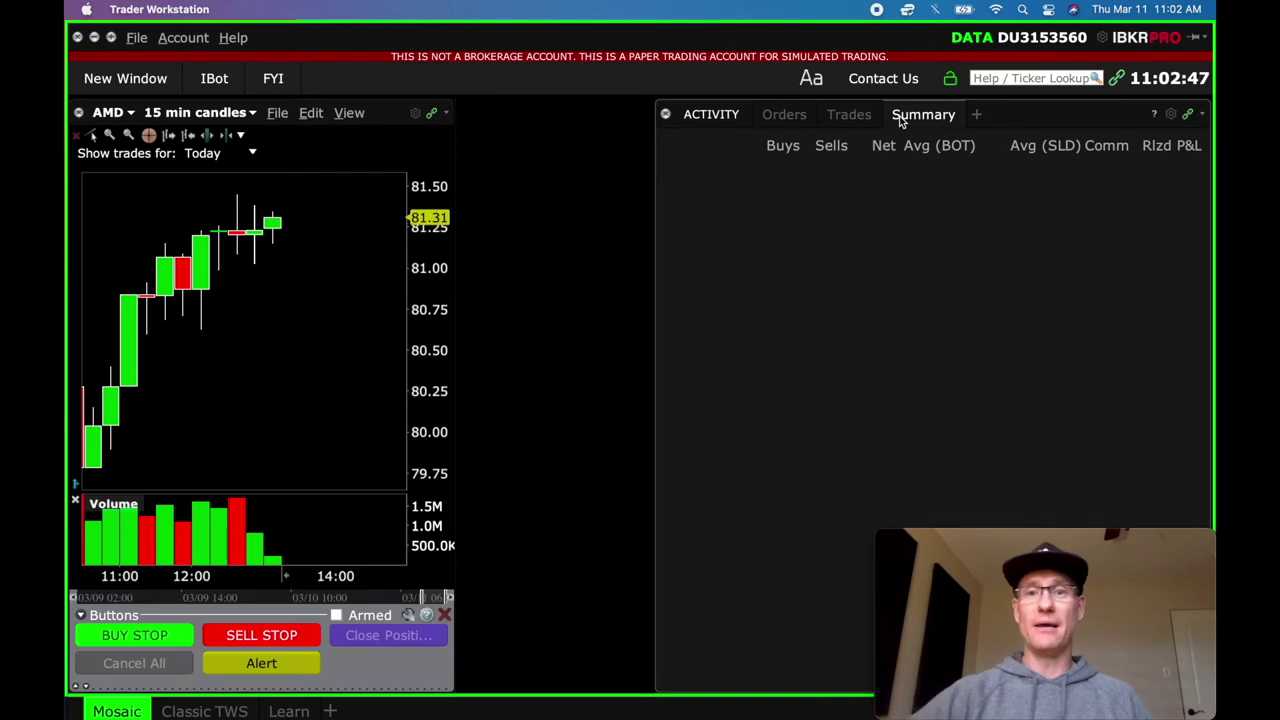
left_click(798, 117)
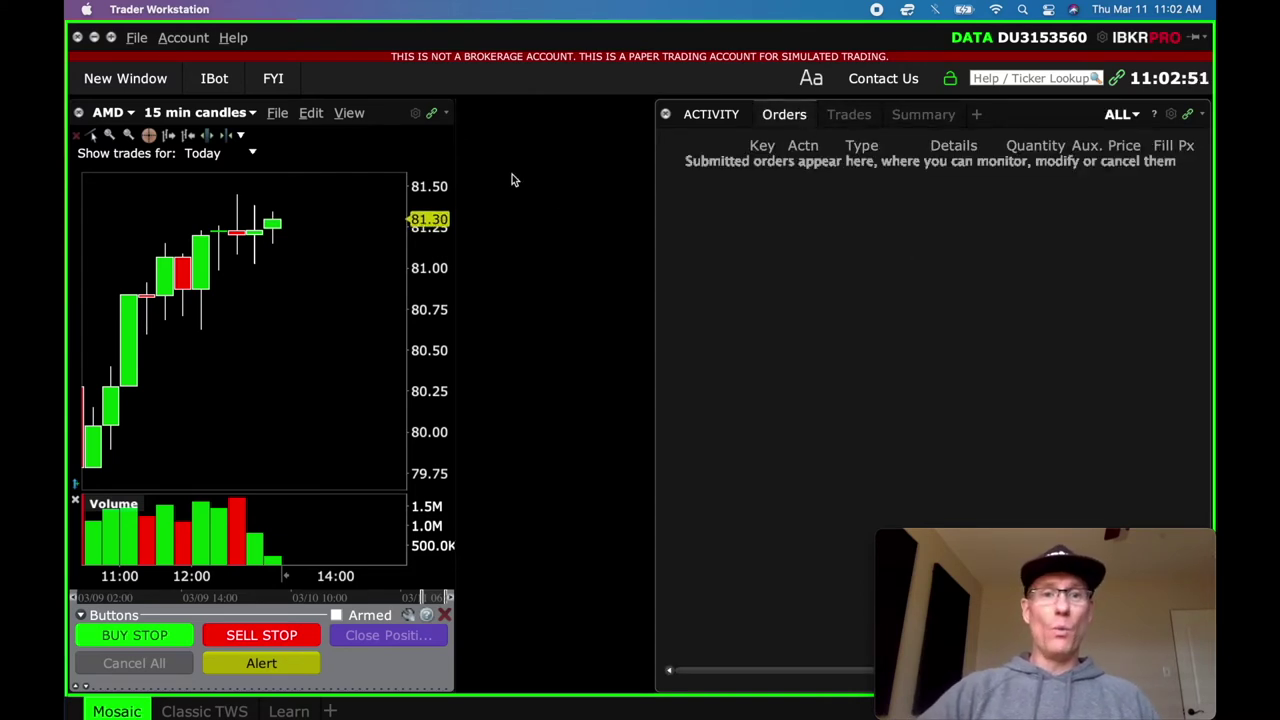
- Narrow the AMD chart, add a second chart window and shrink it to fit the gap before the Activity window
left_click(408, 152)
left_click_drag(452, 147, 394, 161)
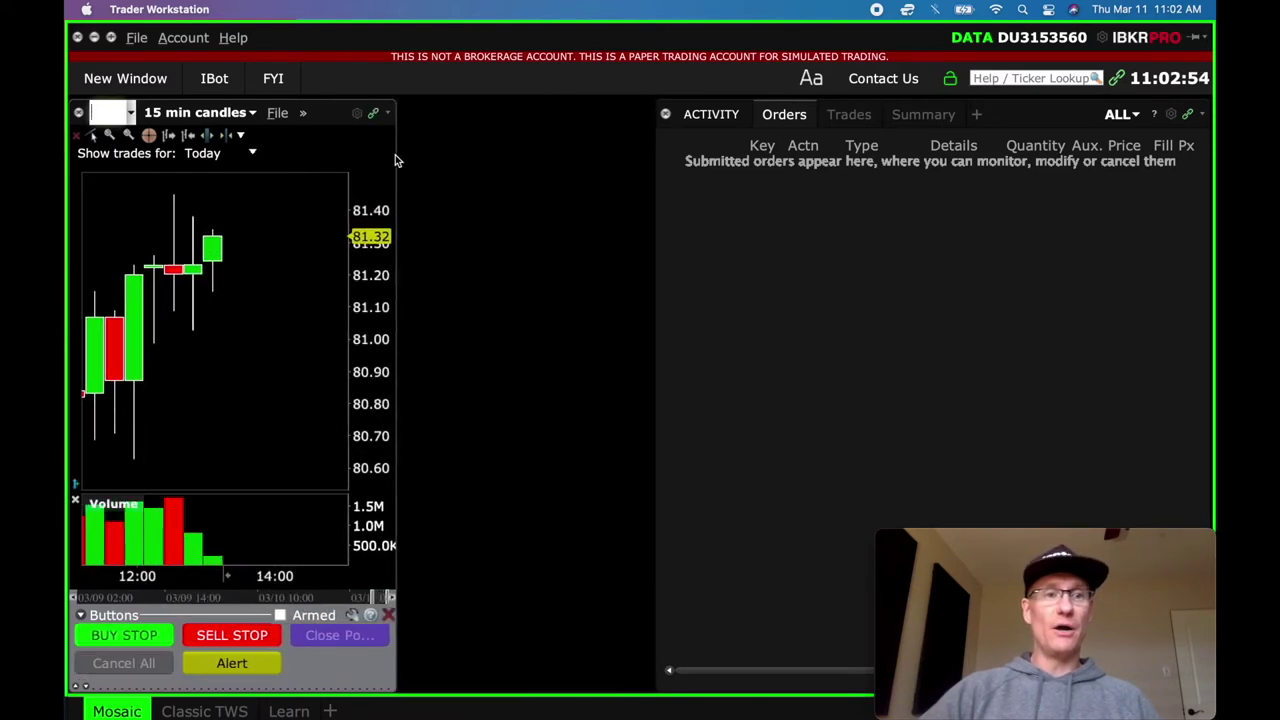
left_click(152, 80)
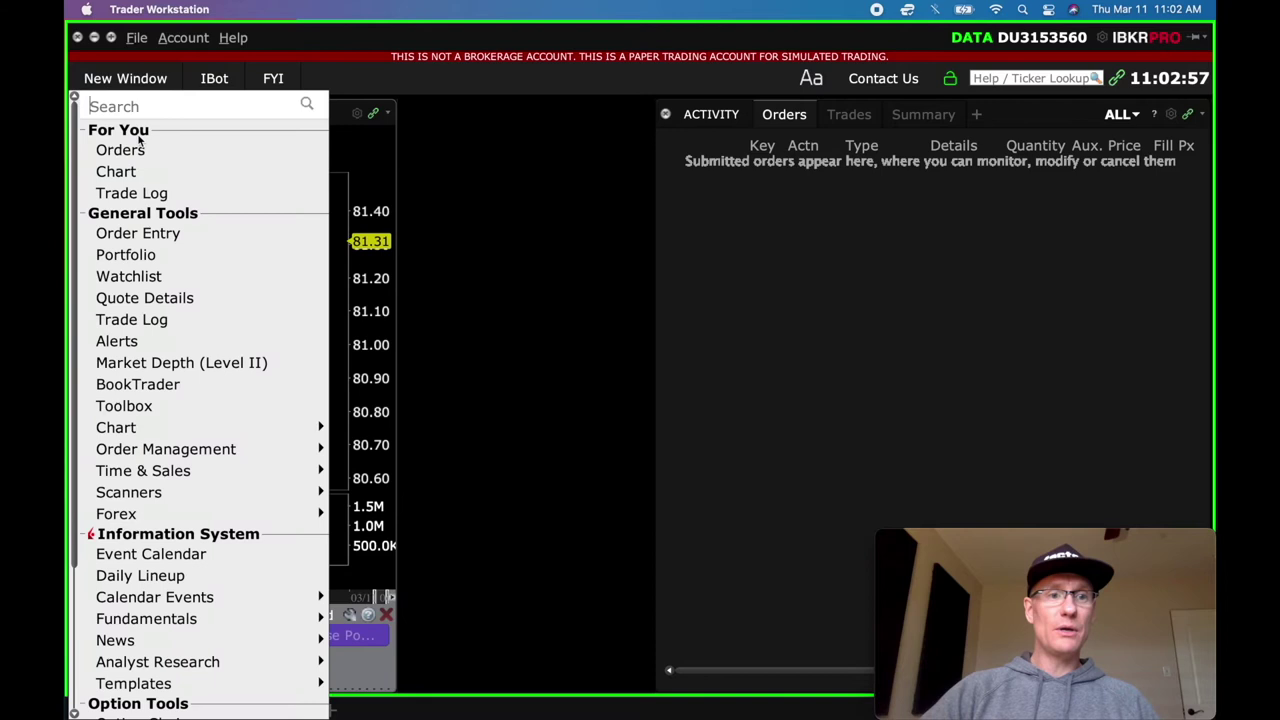
left_click(129, 174)
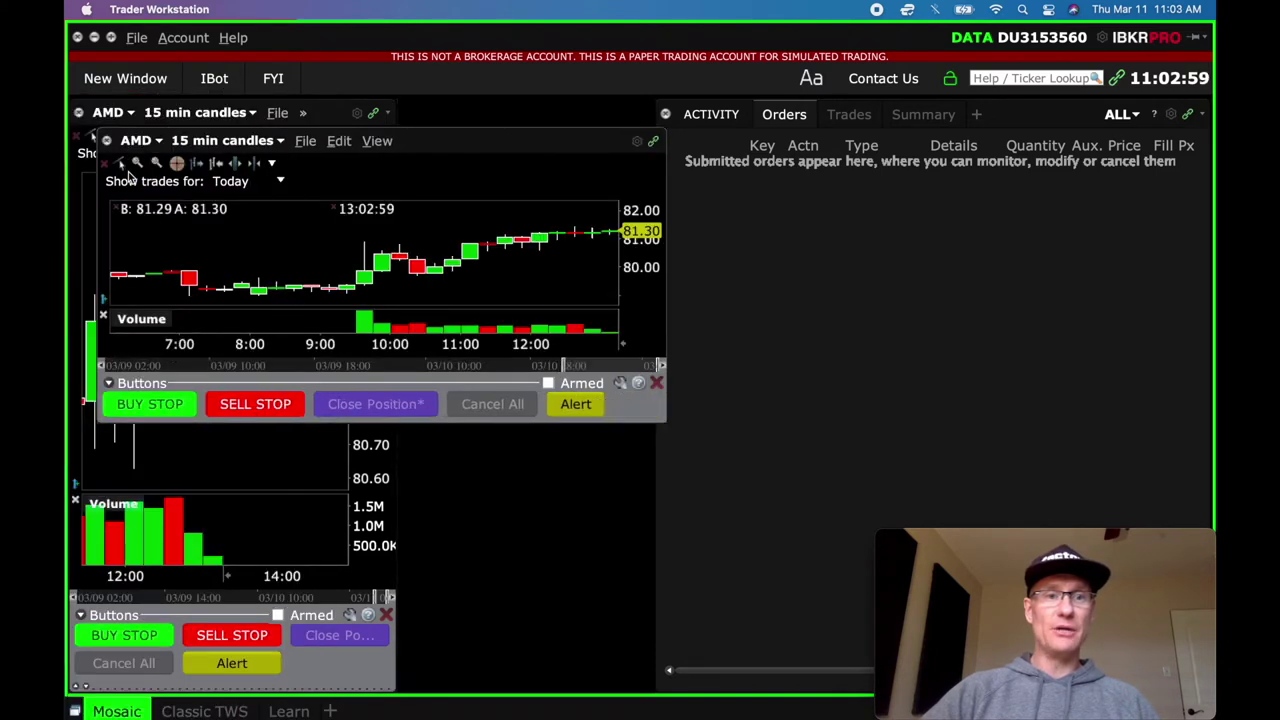
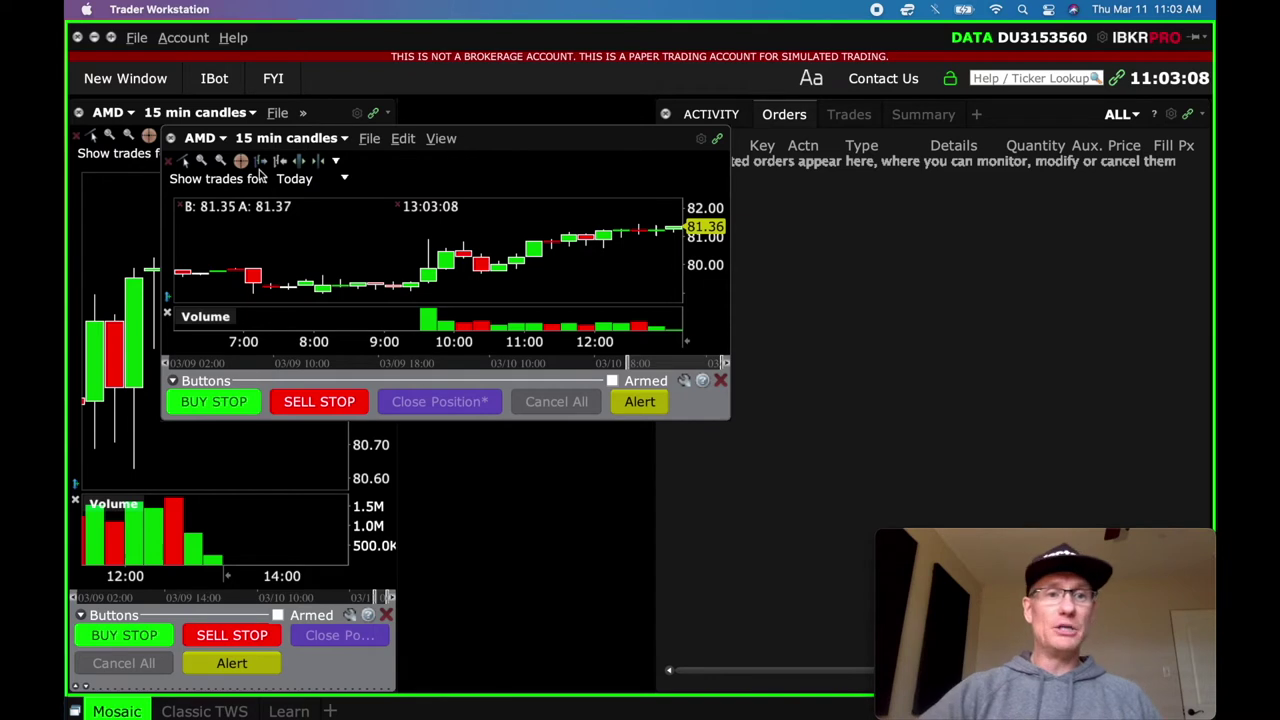
left_click_drag(164, 210, 403, 205)
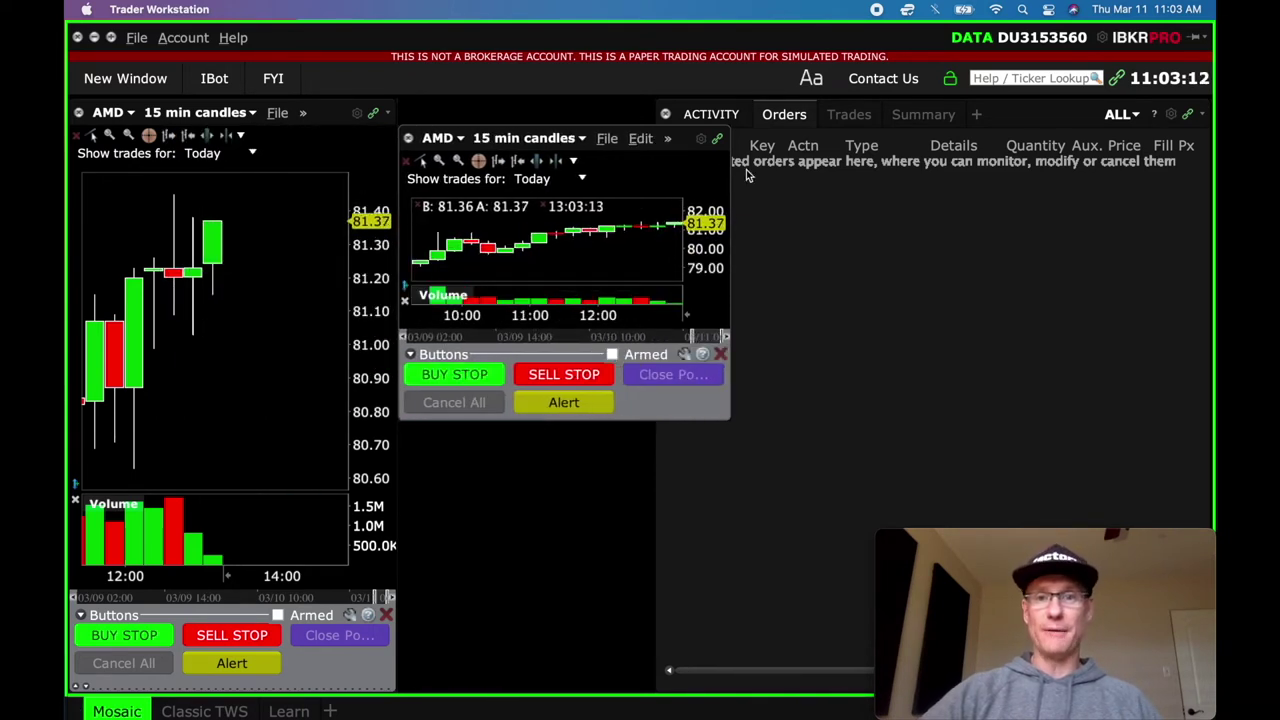
left_click_drag(730, 178, 641, 192)
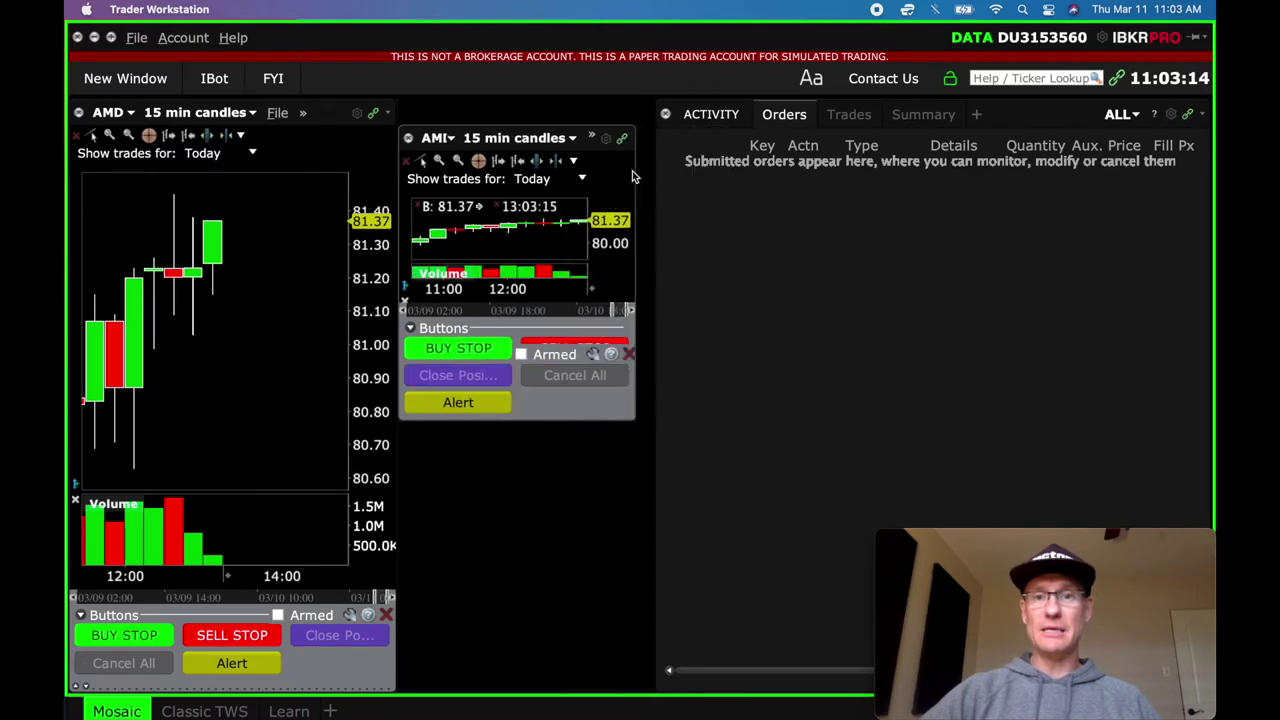
- Narrow the Activity window and enlarge the second chart to fill the full width and height of the middle gap
left_click_drag(658, 198, 810, 208)
left_click(632, 182)
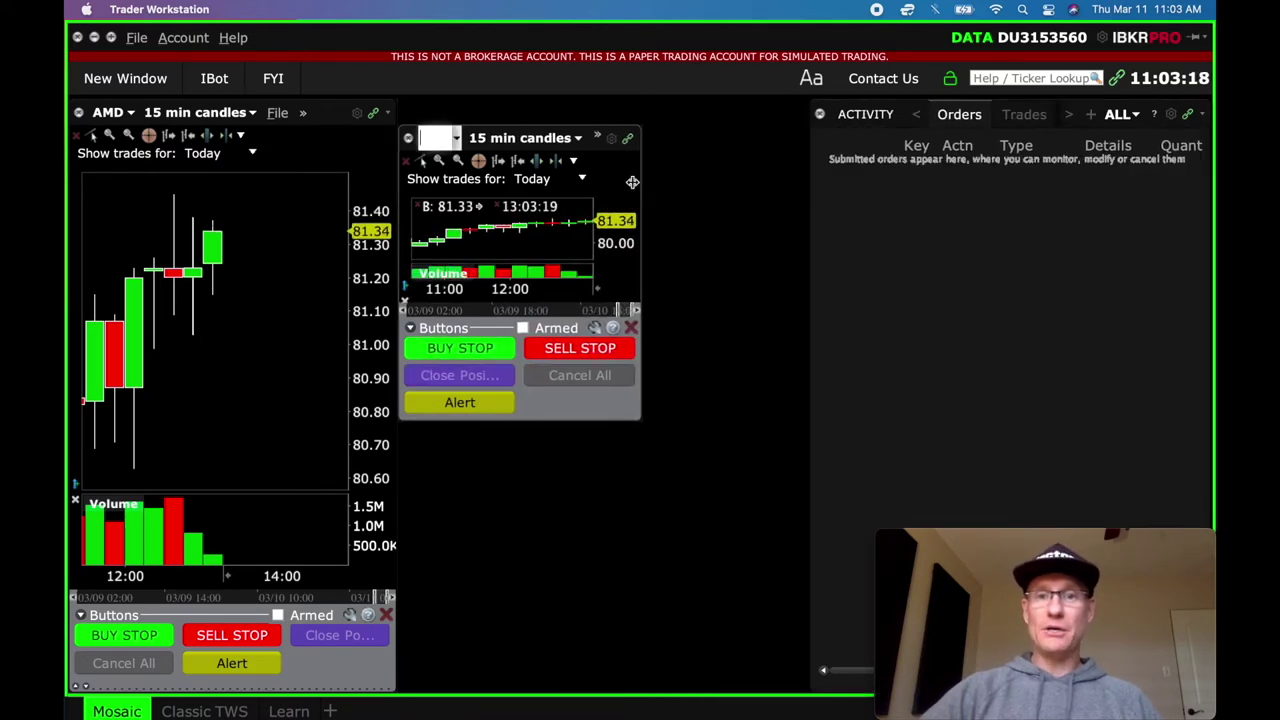
left_click_drag(639, 184, 806, 192)
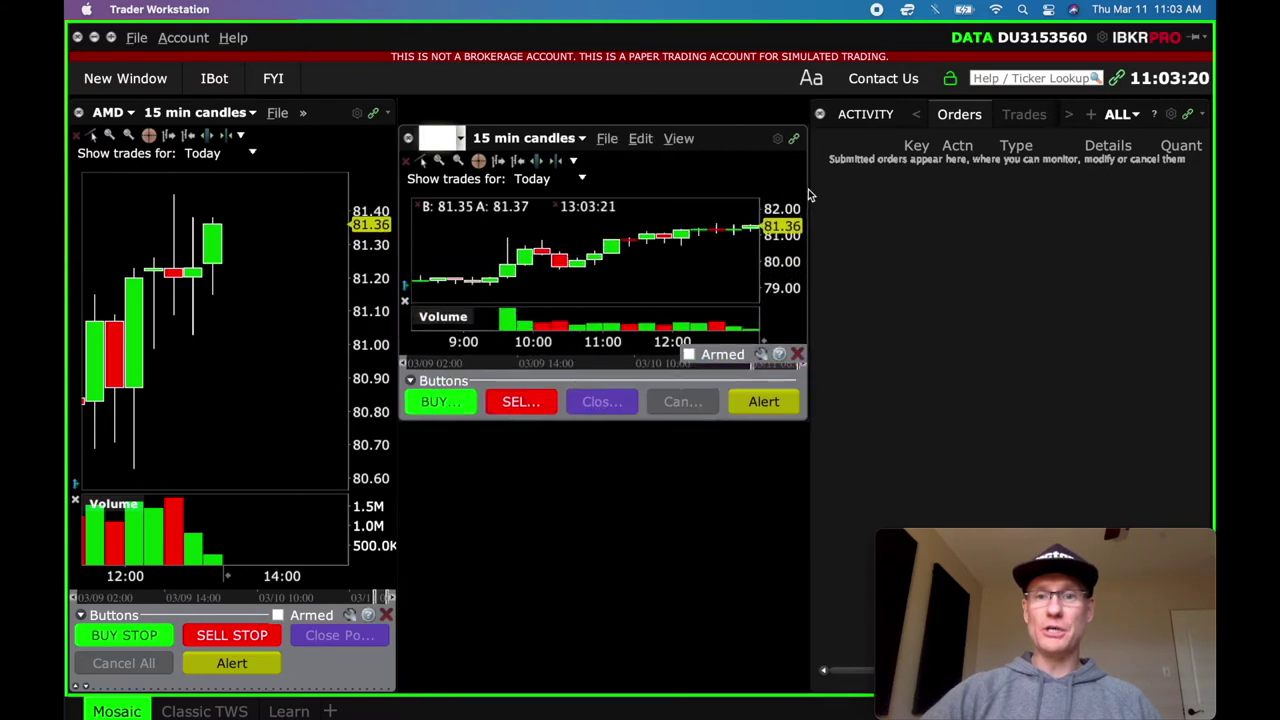
left_click_drag(717, 126, 716, 102)
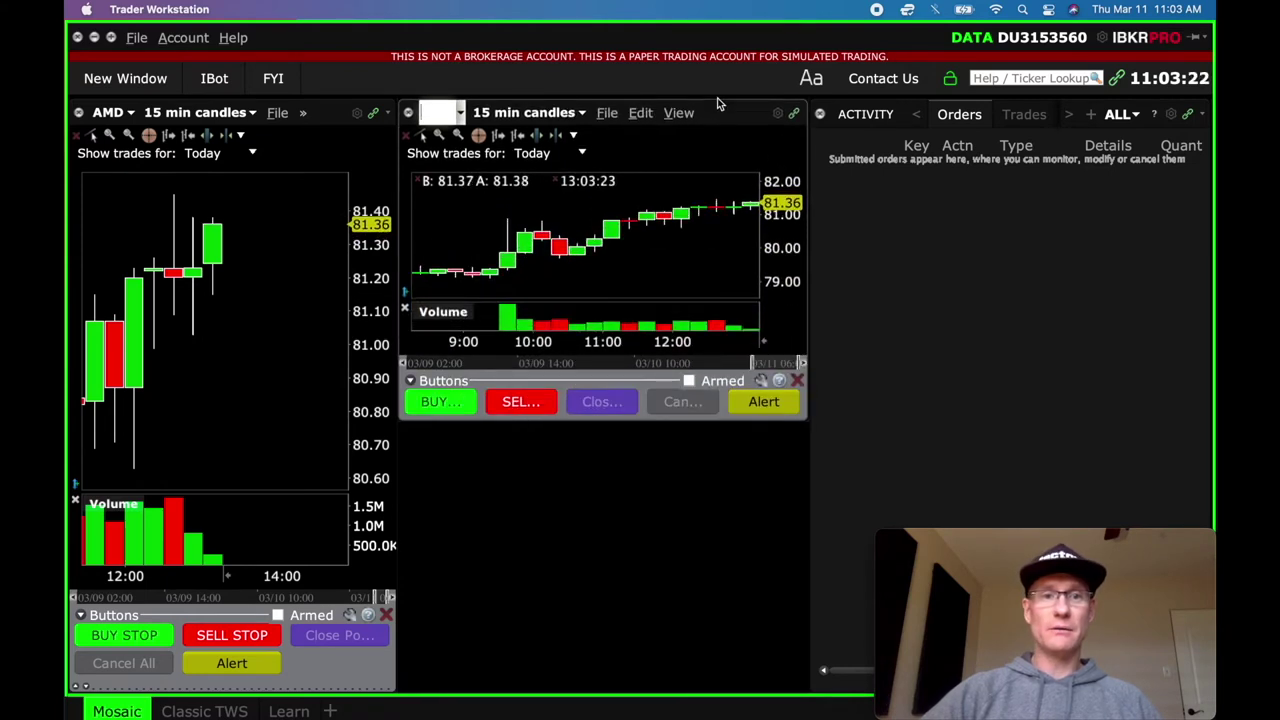
left_click_drag(651, 425, 655, 697)
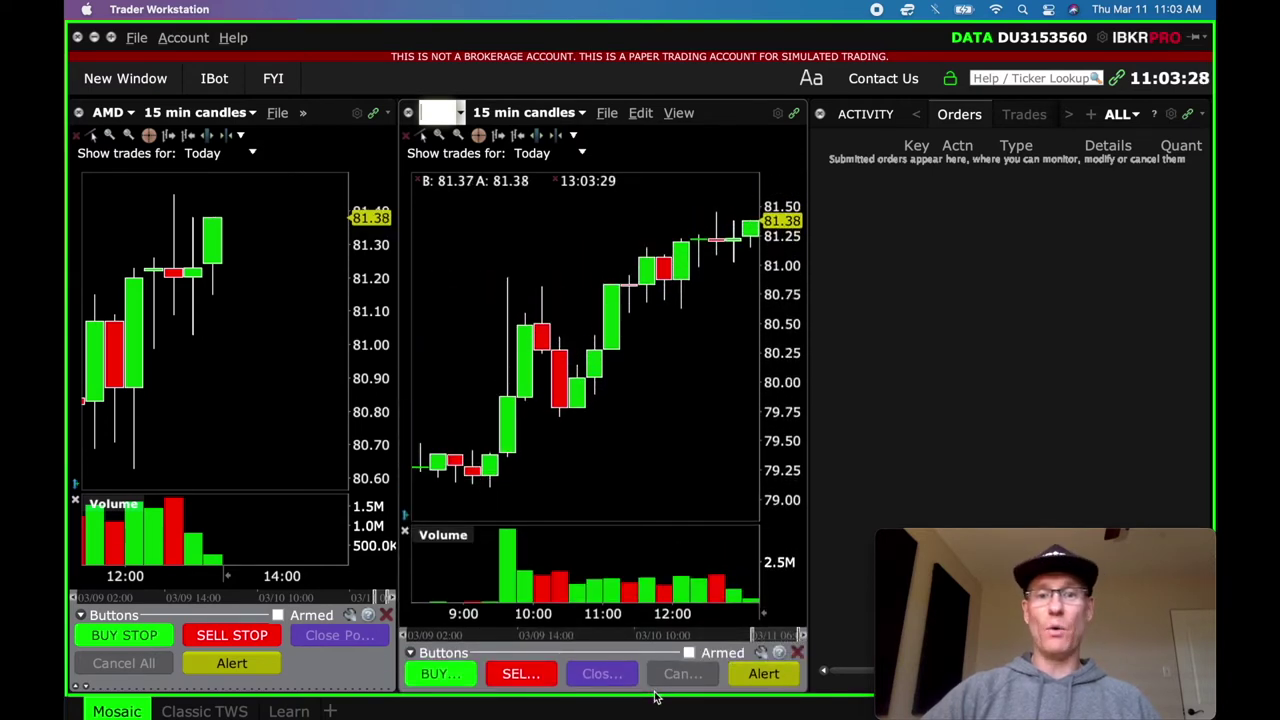
- Shorten and close the second chart, and widen the AMD chart and the Activity window until they meet
left_click_drag(651, 696, 655, 425)
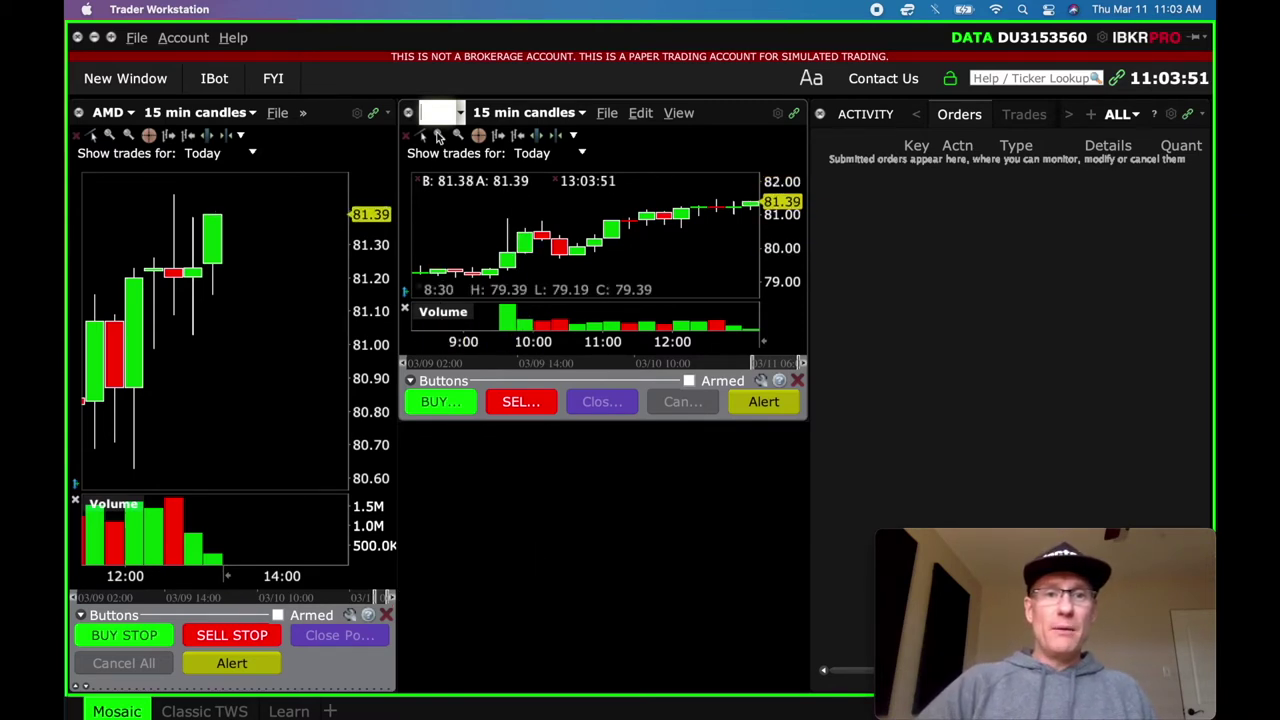
left_click(409, 113)
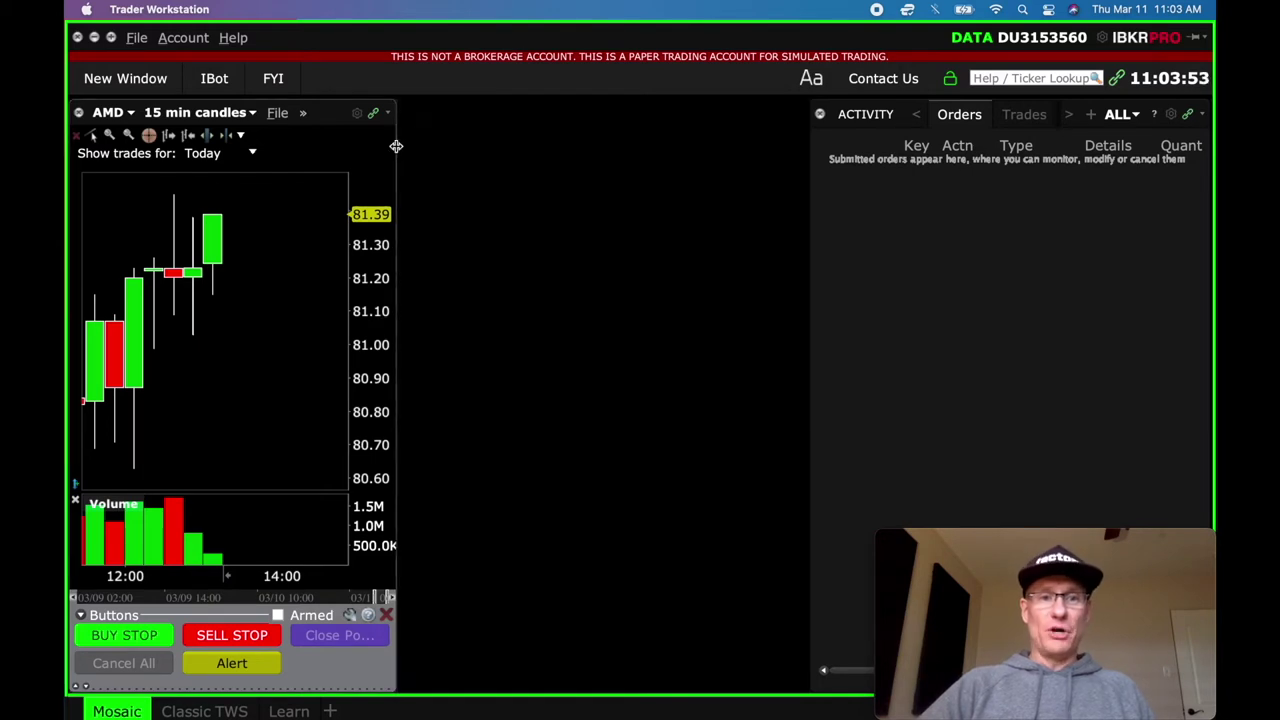
left_click_drag(394, 144, 566, 149)
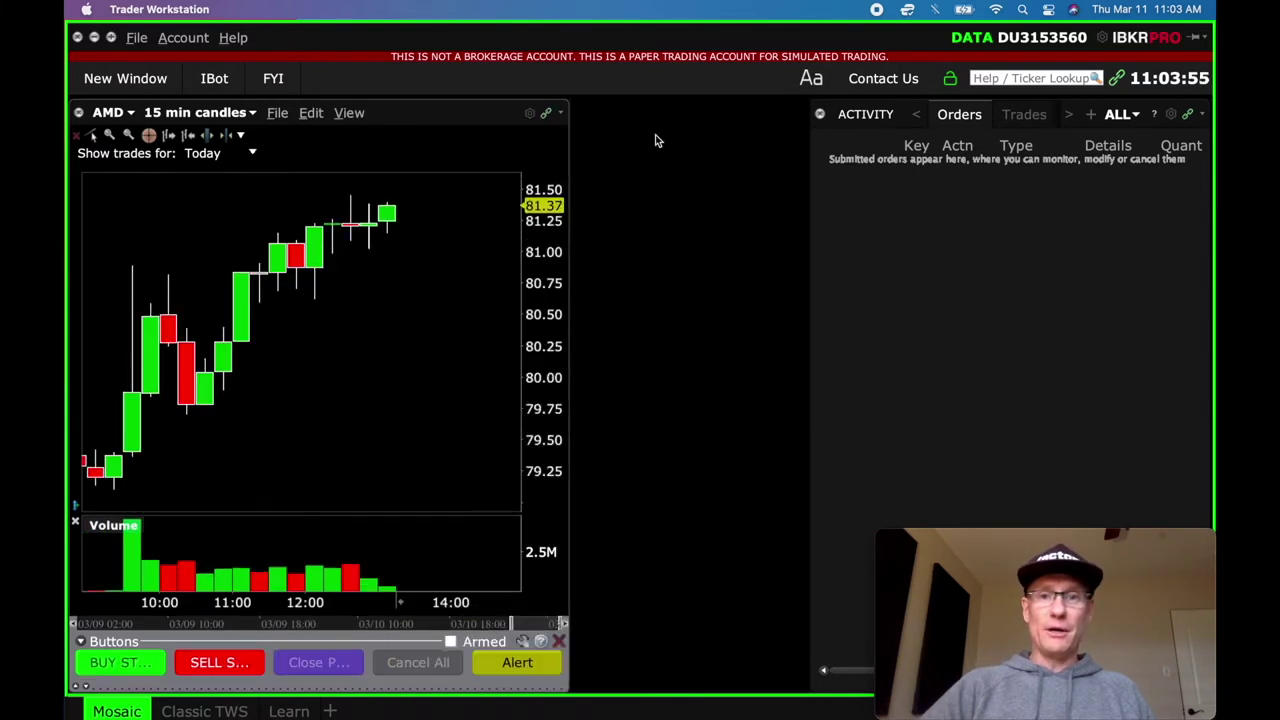
left_click_drag(812, 137, 665, 129)
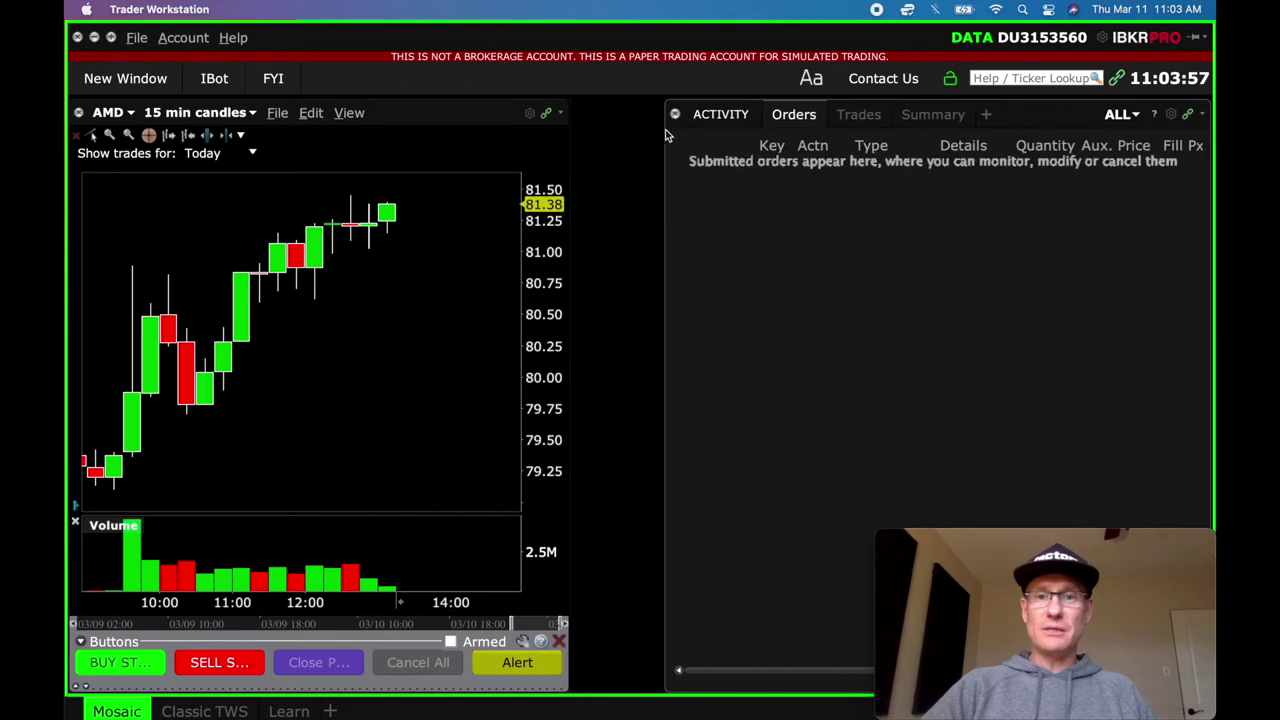
left_click_drag(571, 144, 662, 145)
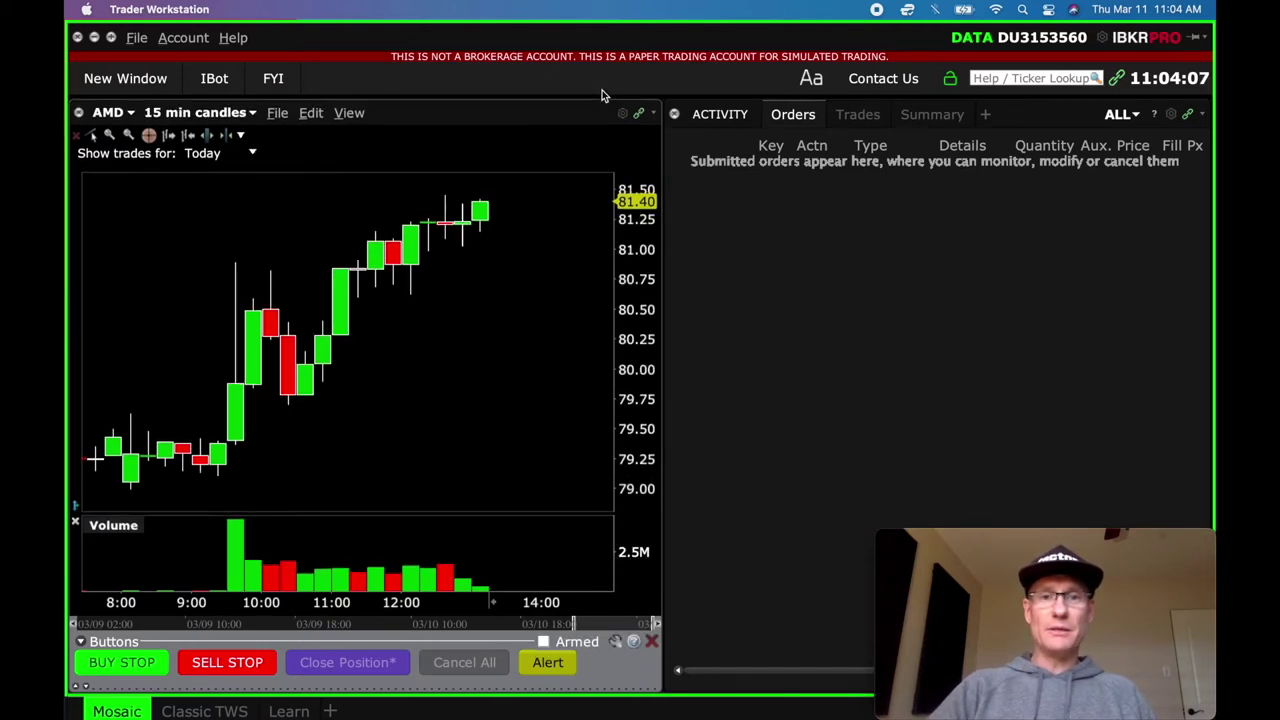
- Lock the Mosaic workspace layout
left_click(704, 104)
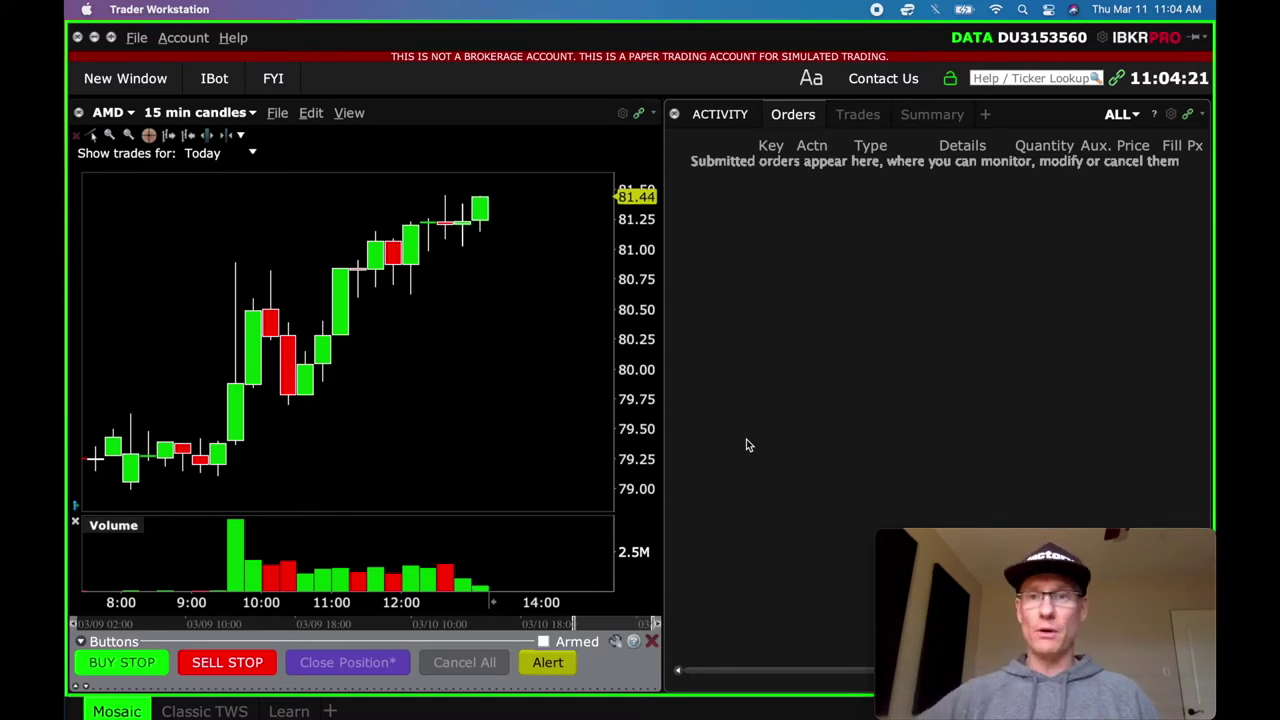
left_click(951, 79)
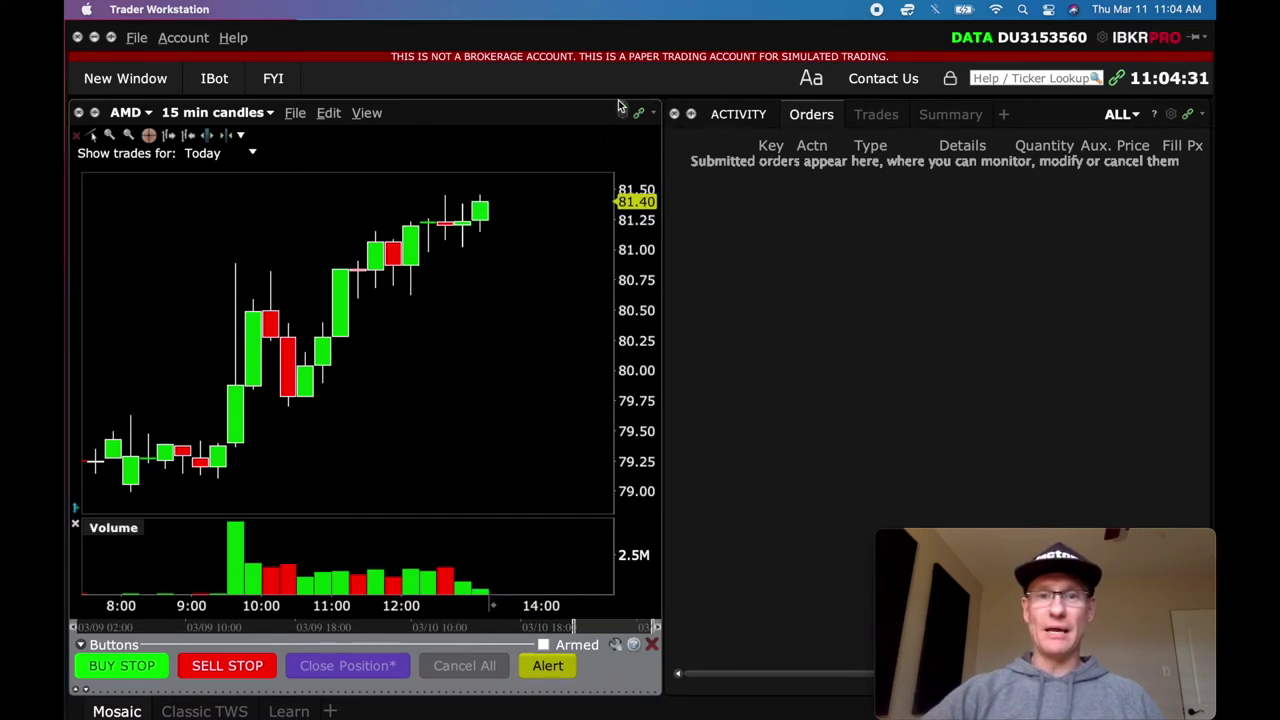
left_click(788, 304)
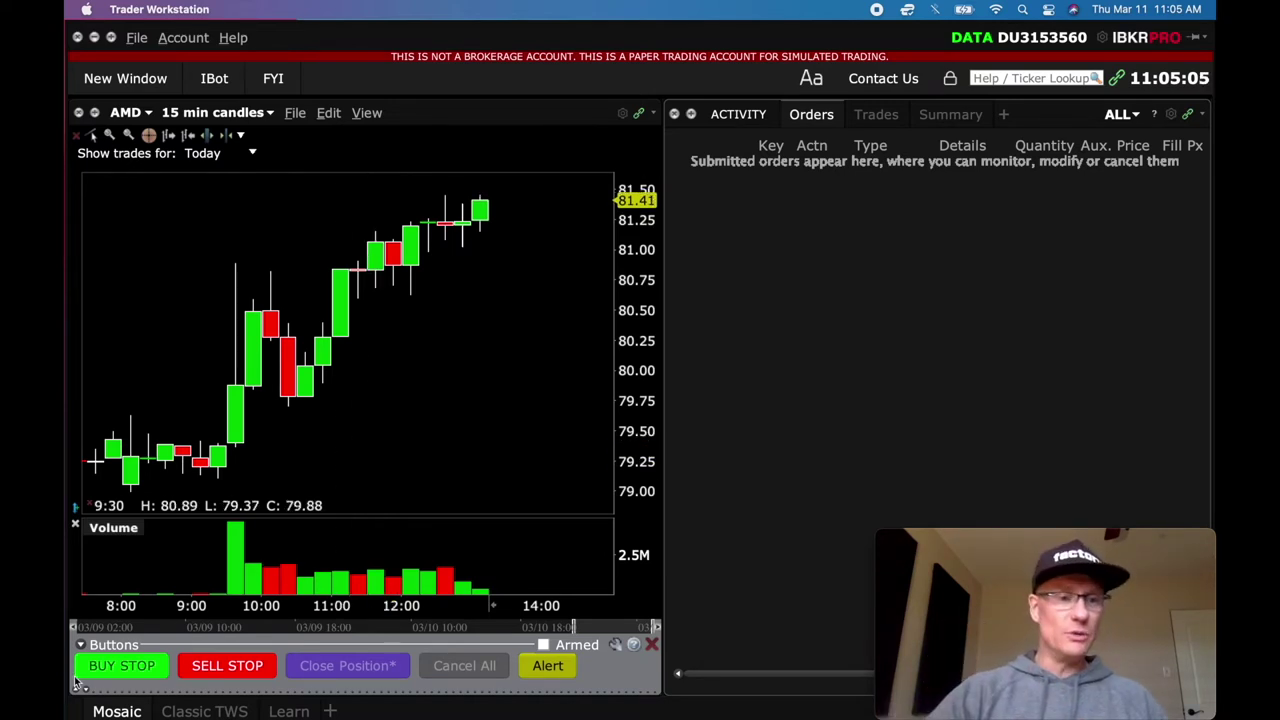
- Compress the AMD chart's price scale and shift its time axis to leave empty space after the latest candle
left_click(76, 515)
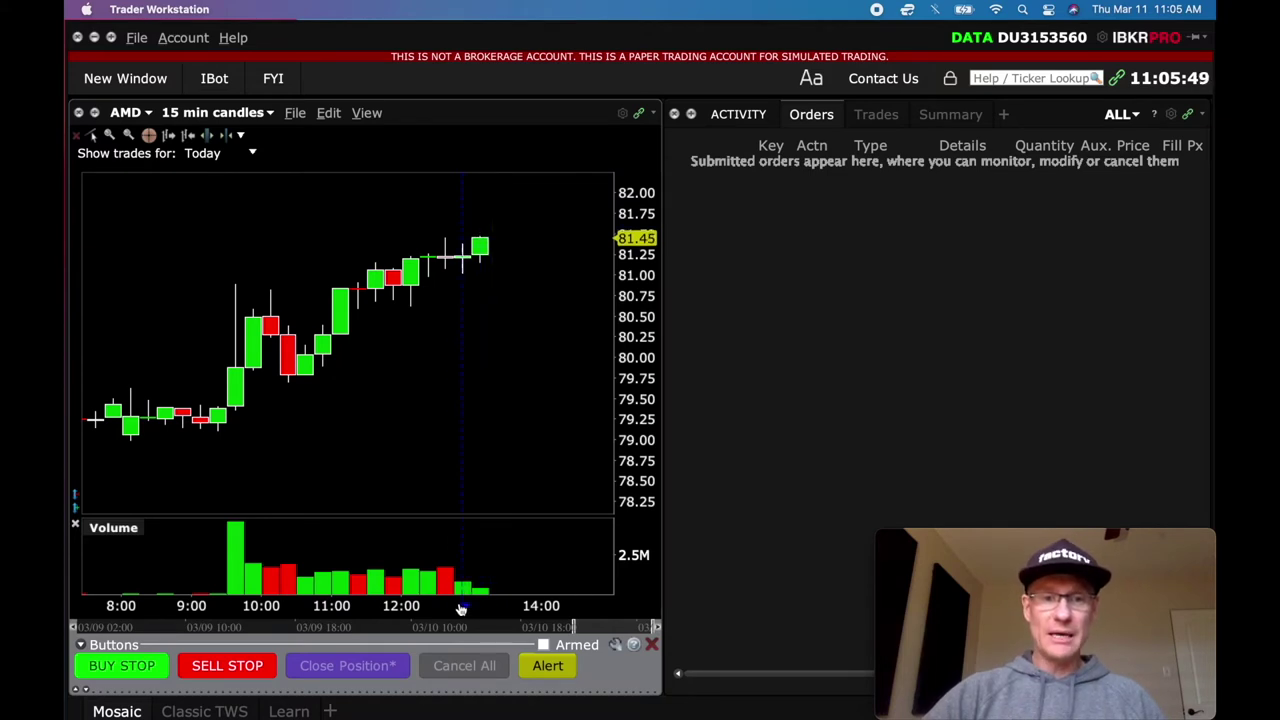
left_click_drag(428, 610, 403, 608)
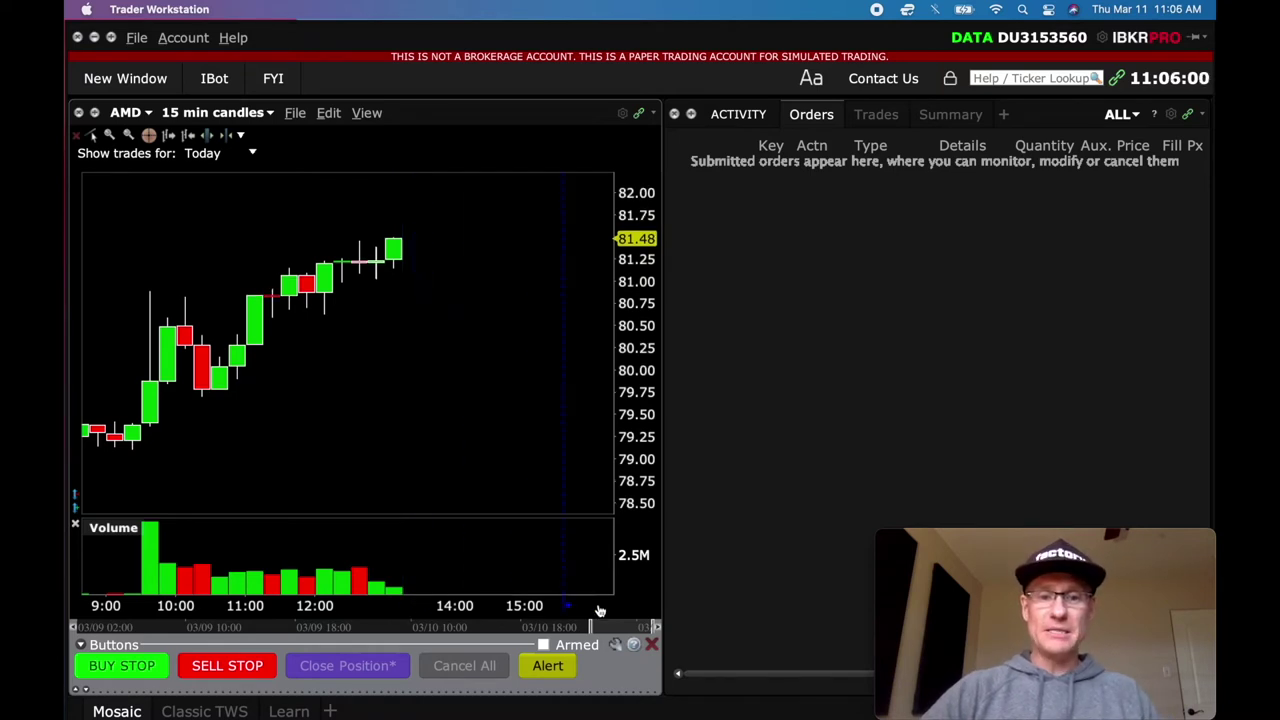
scroll(621, 609, "up", 2)
scroll(621, 609, "down", 2)
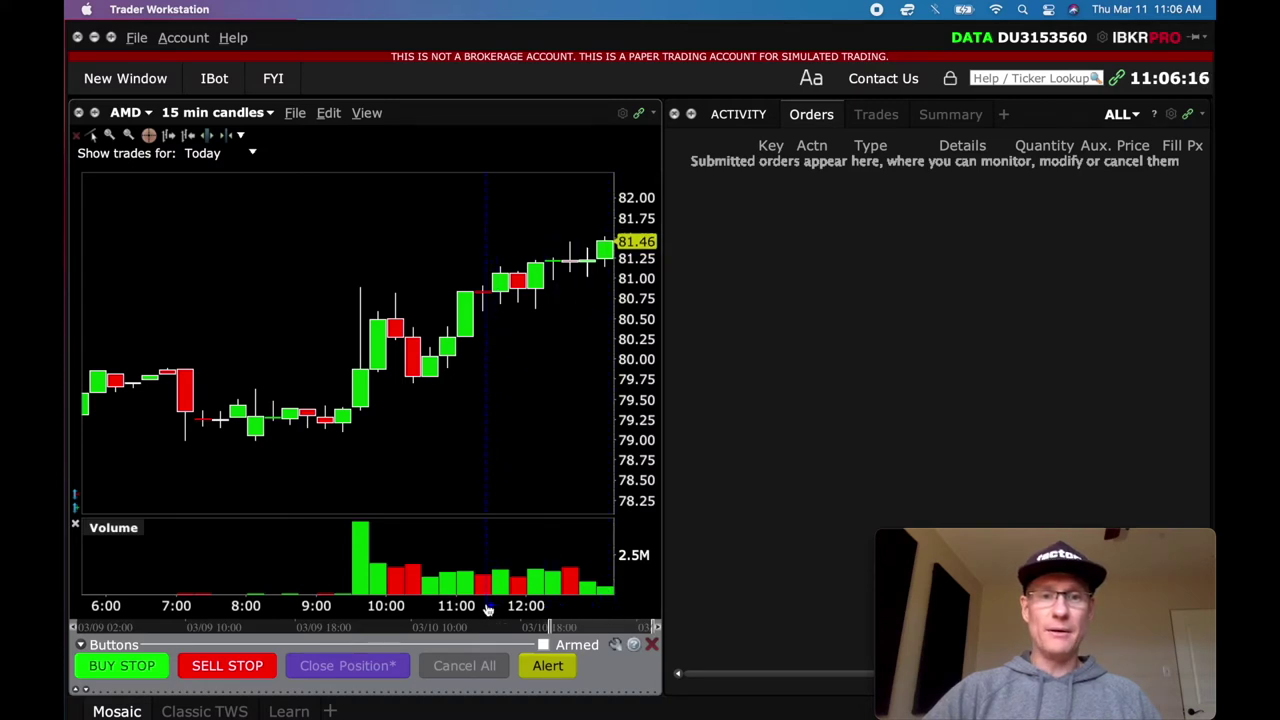
scroll(465, 604, "right", 5)
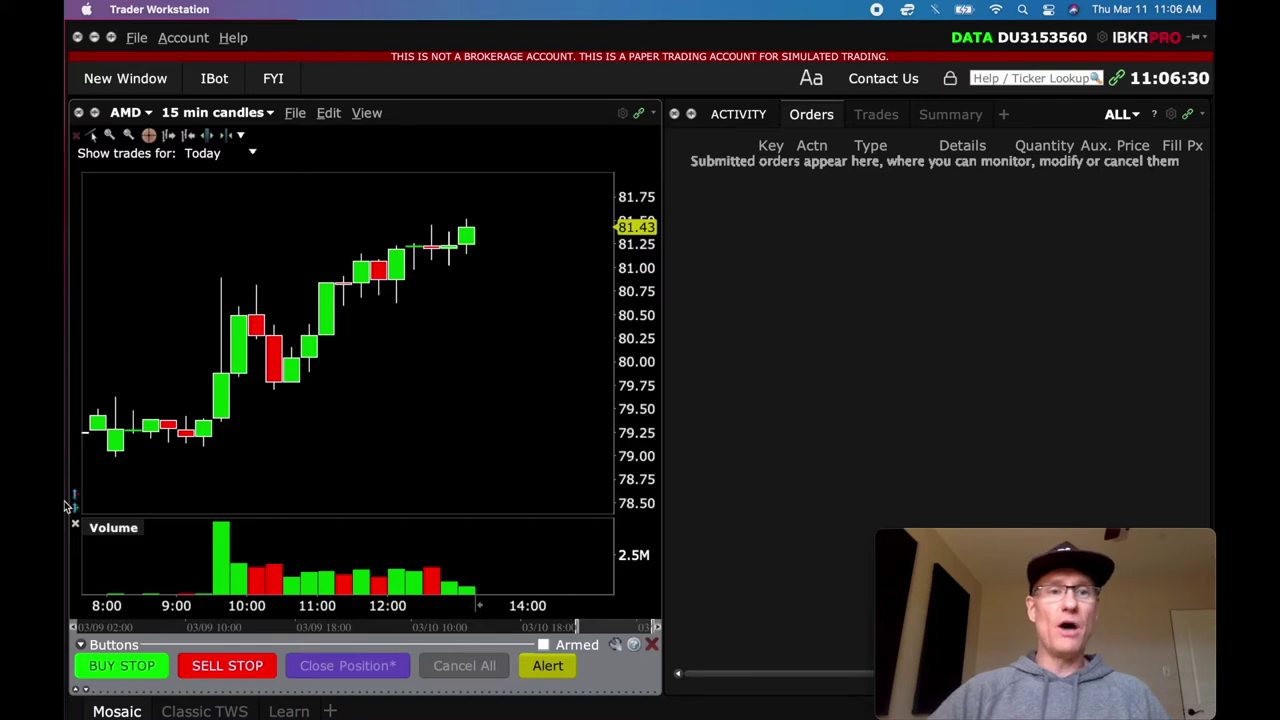
left_click(296, 114)
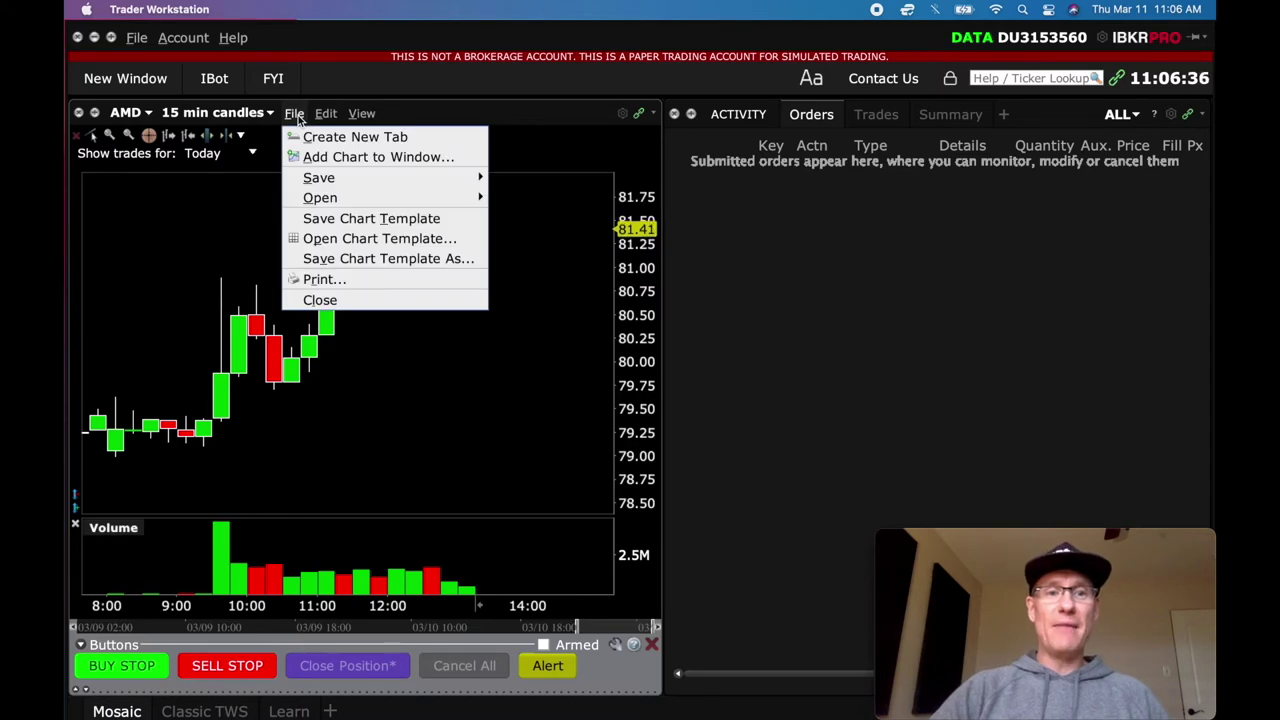
mouse_move(325, 115)
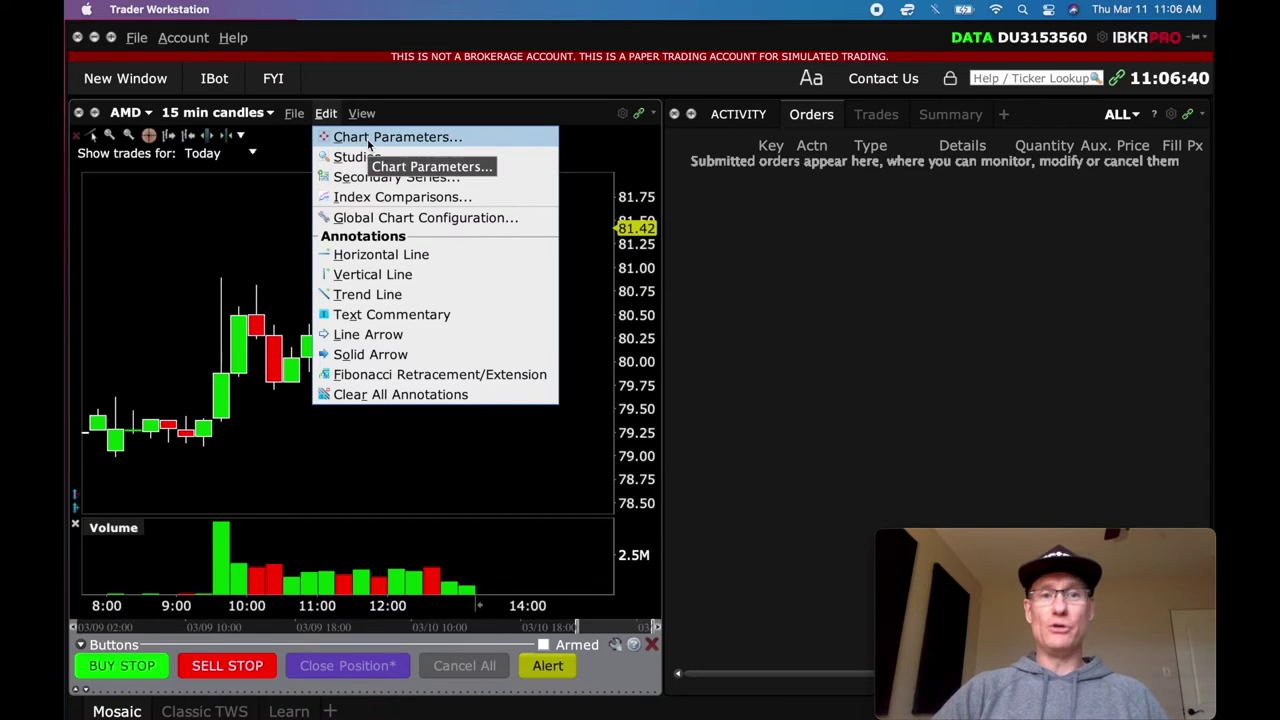
left_click(410, 115)
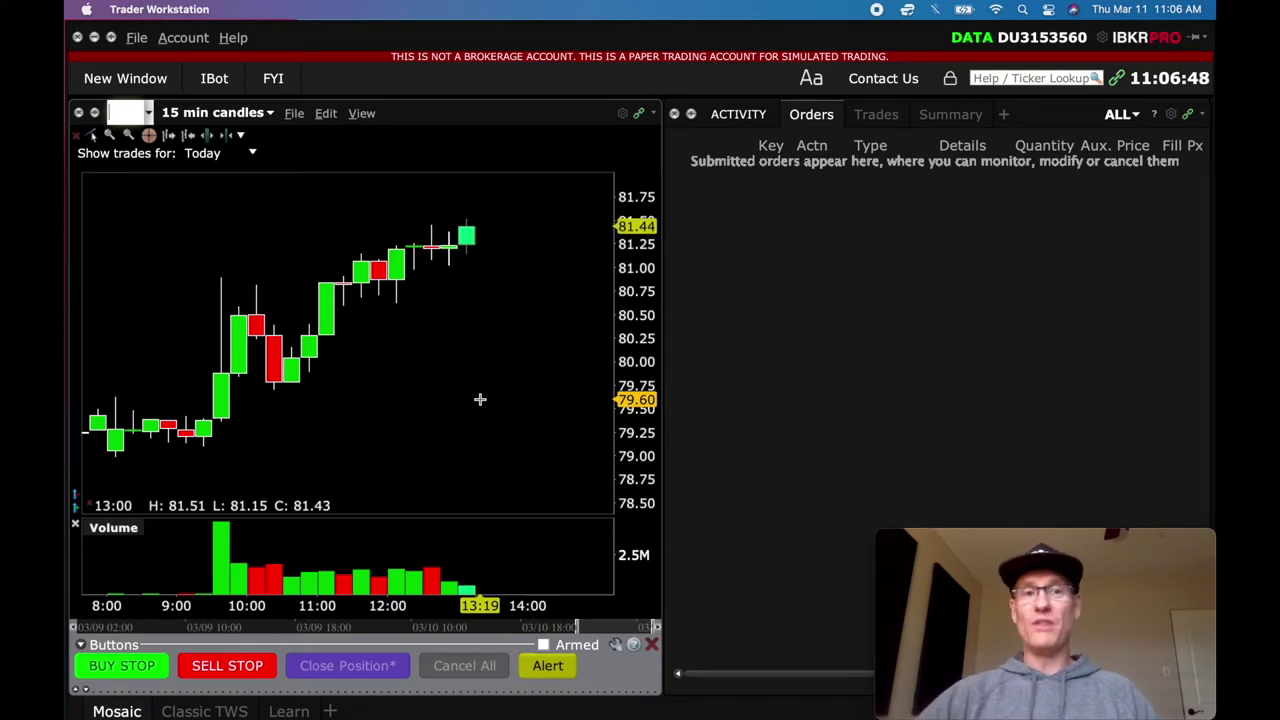
left_click(333, 118)
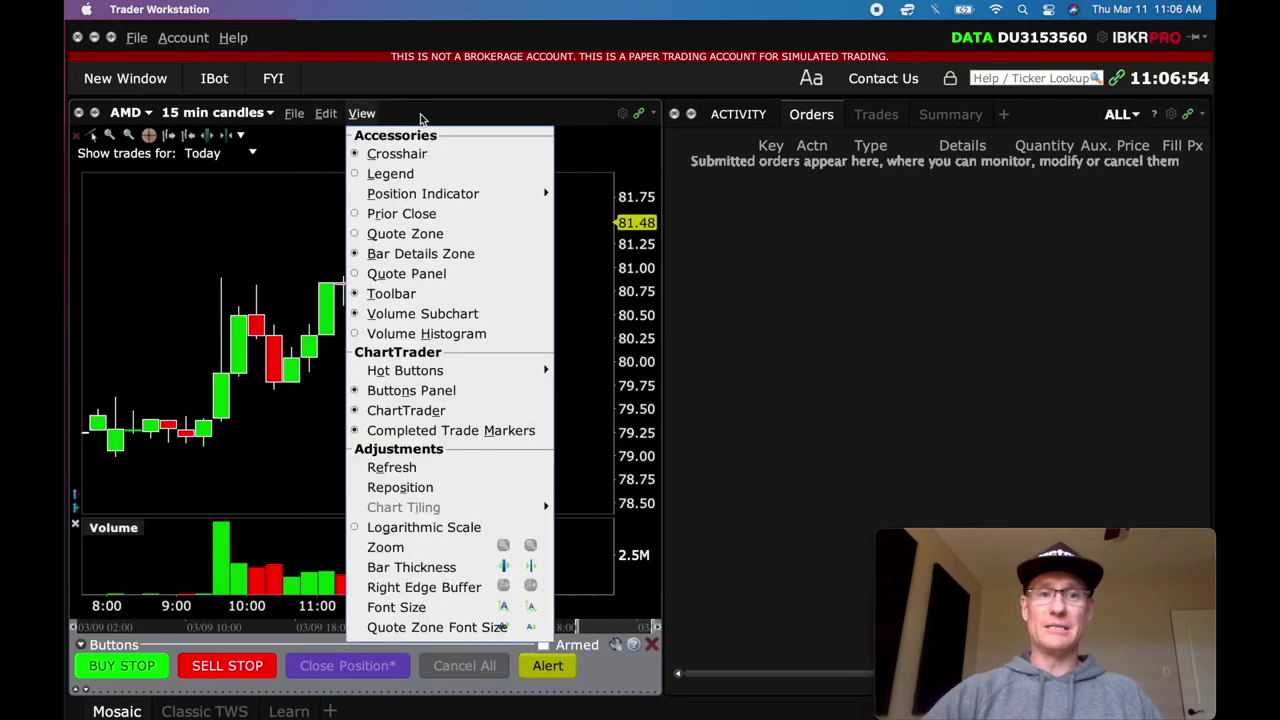
left_click(425, 112)
left_click(364, 113)
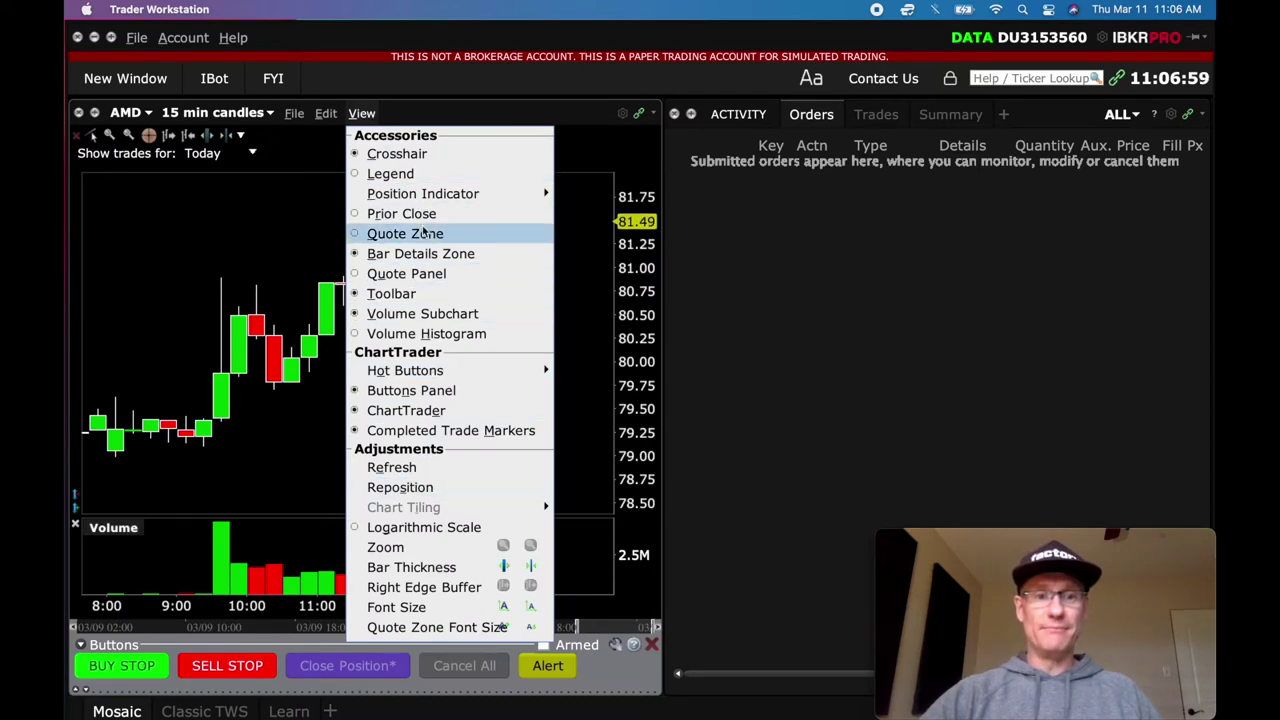
left_click(507, 104)
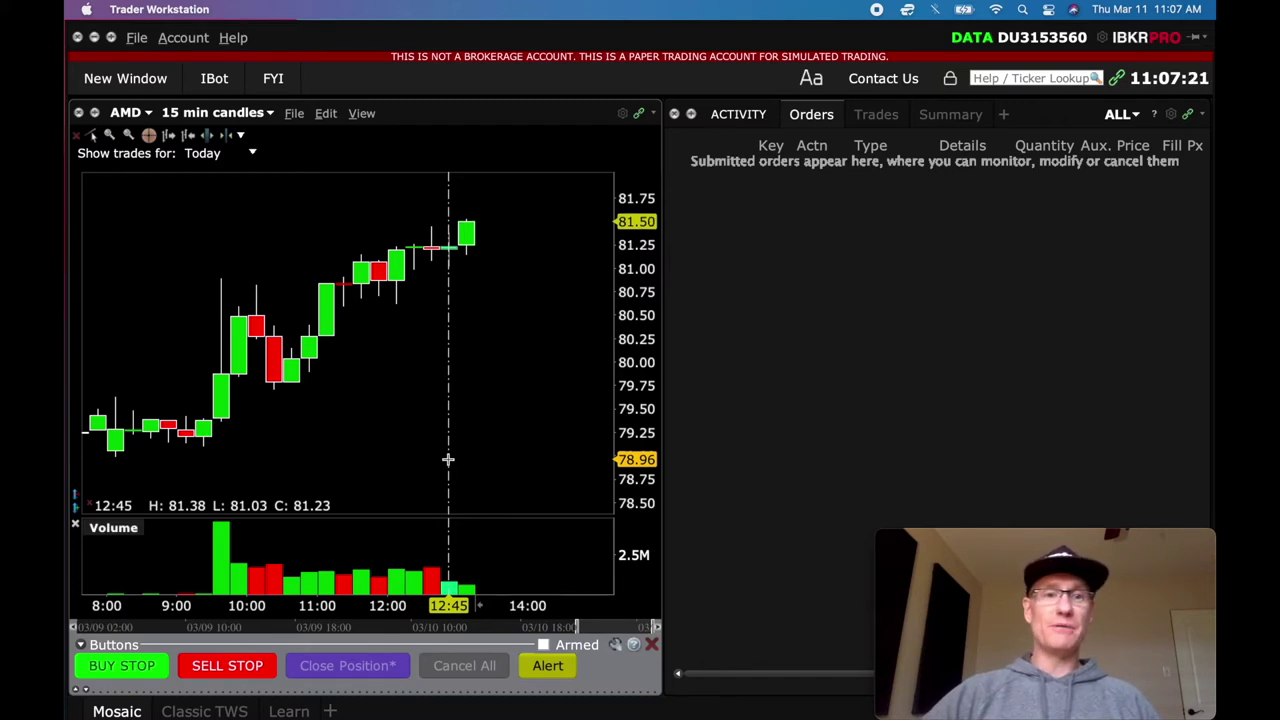
- Open the global configuration and bring up the Stocks order presets
left_click(139, 40)
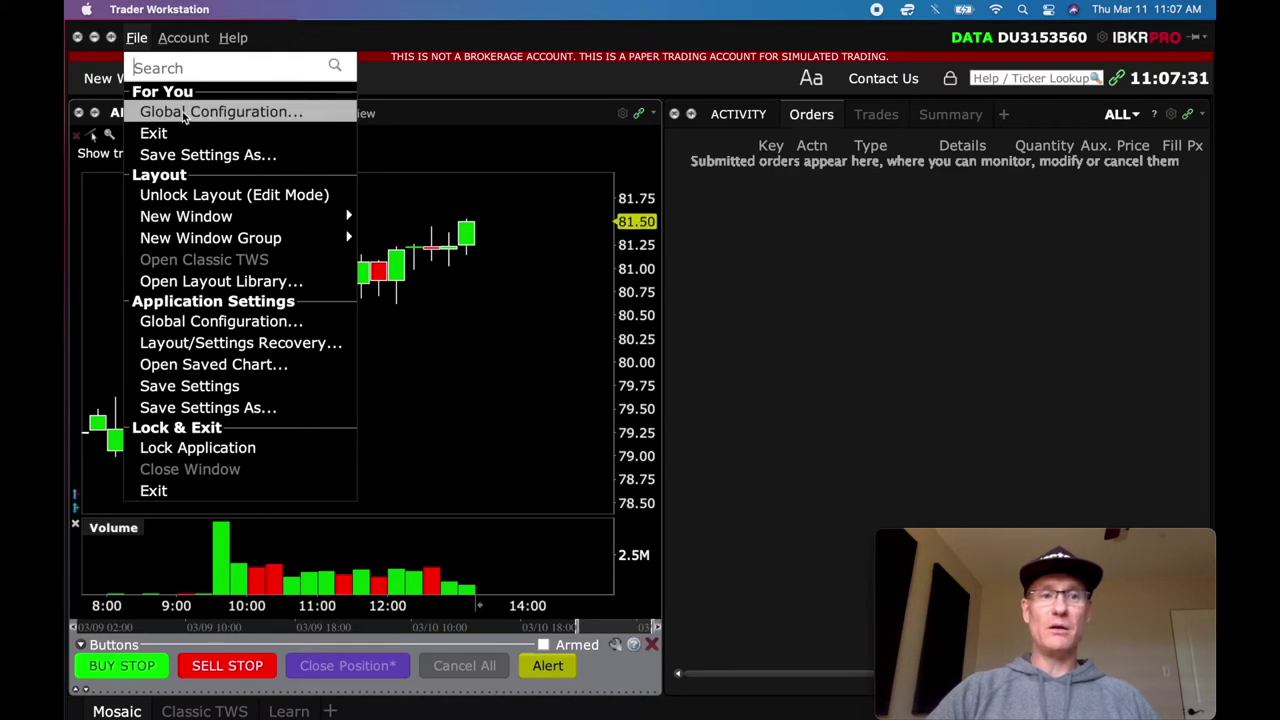
left_click(184, 321)
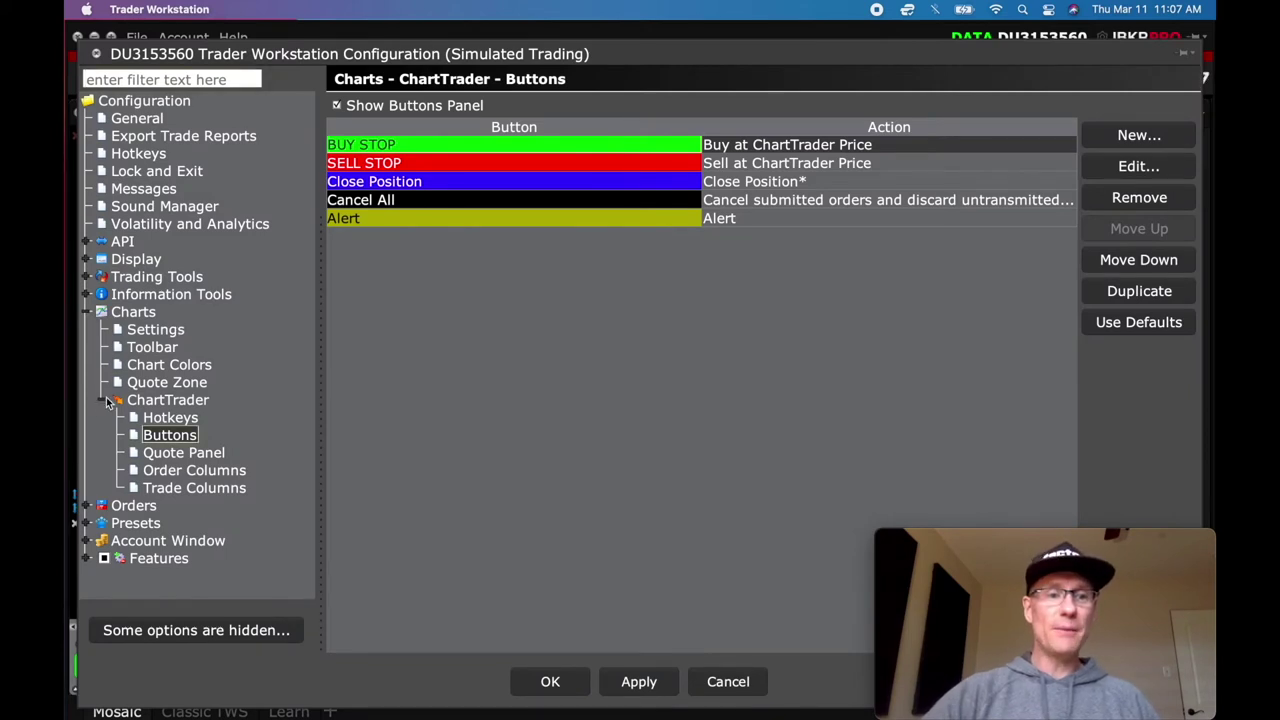
left_click(91, 316)
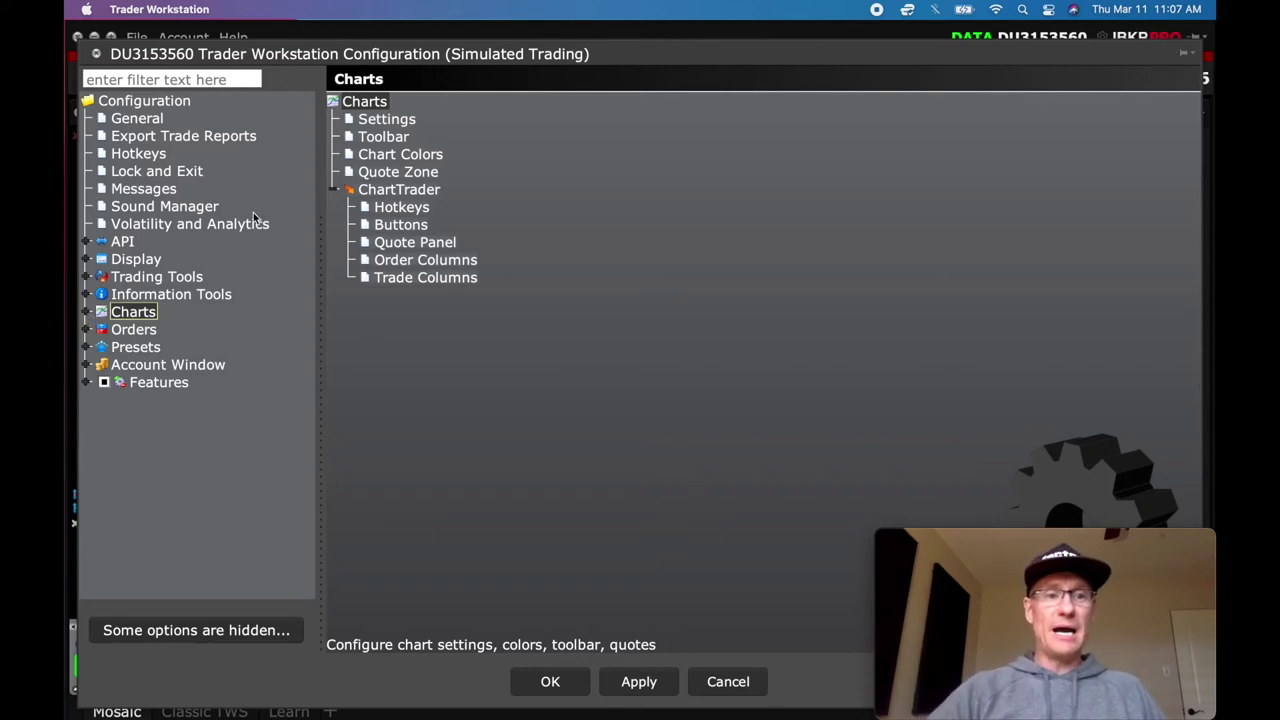
left_click(136, 348)
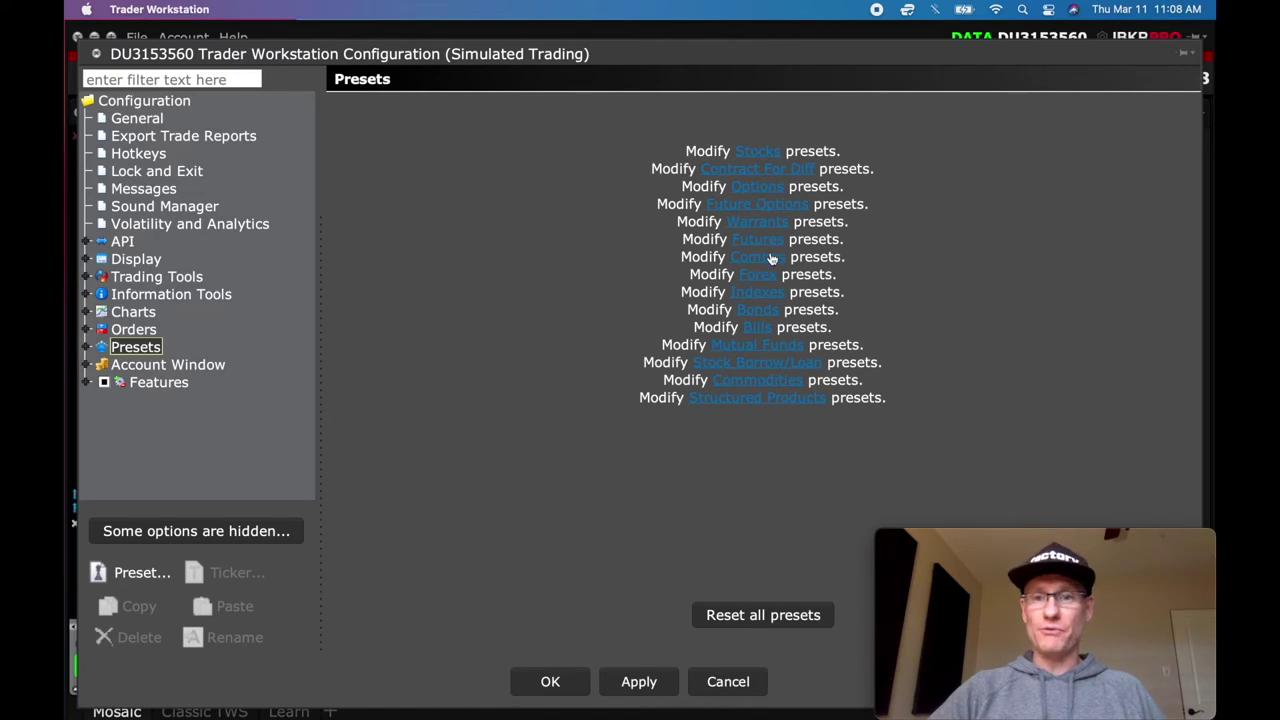
left_click(758, 151)
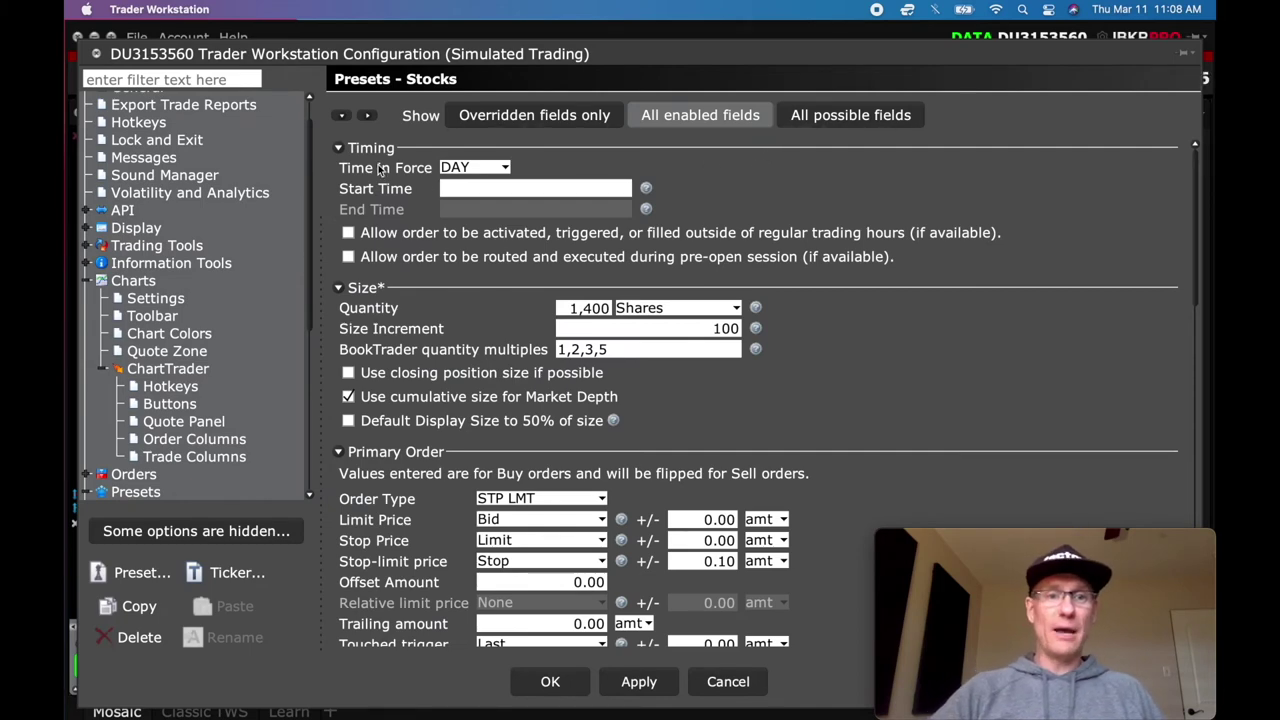
- Collapse all expanded sections of the Stocks presets, starting with Timing, Size and Primary Order
left_click(339, 148)
left_click(340, 172)
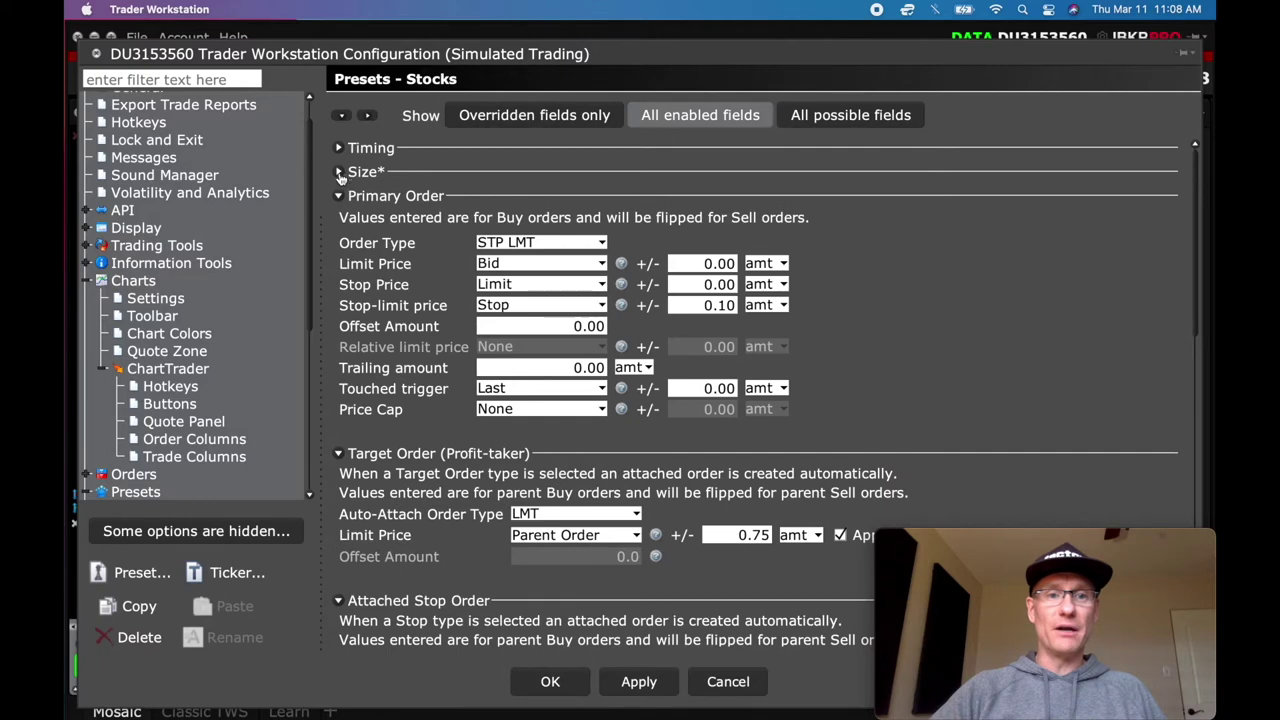
left_click(339, 196)
left_click(339, 220)
left_click(339, 244)
left_click(339, 268)
left_click(339, 292)
left_click(339, 316)
left_click(339, 340)
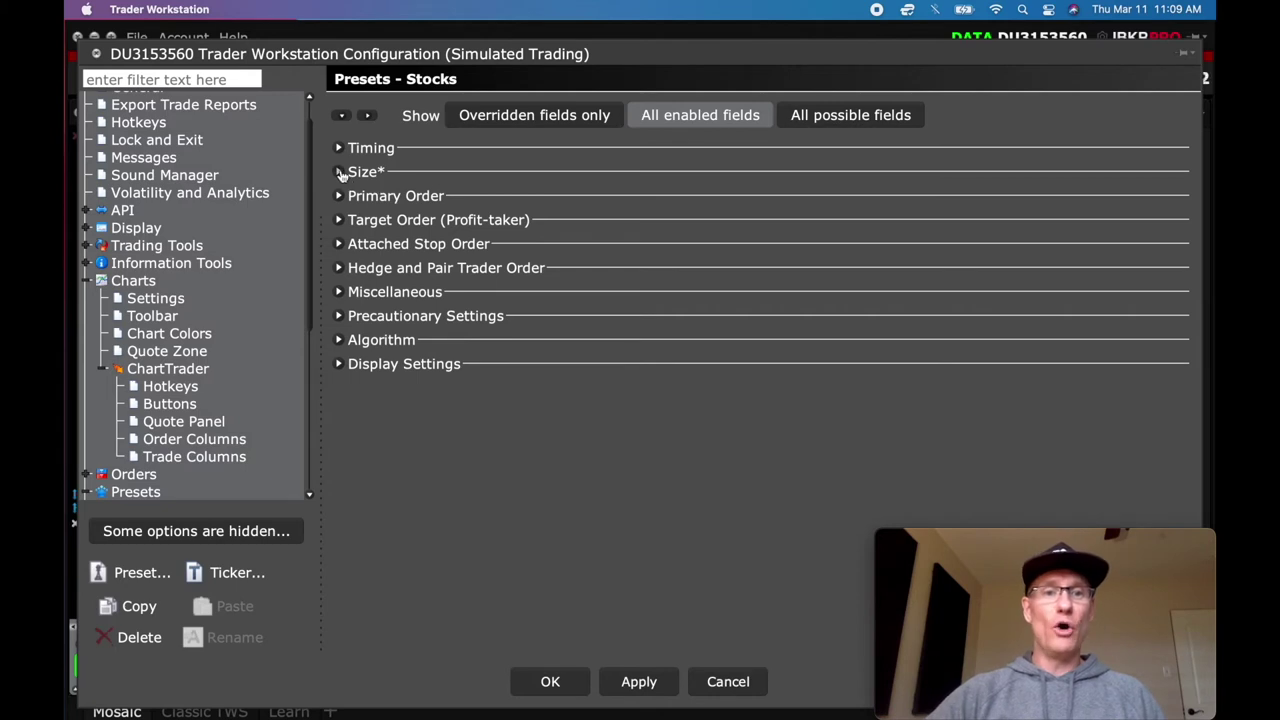
- Expand the Size section with all possible fields shown and check the unit choices for the quantity
left_click(340, 173)
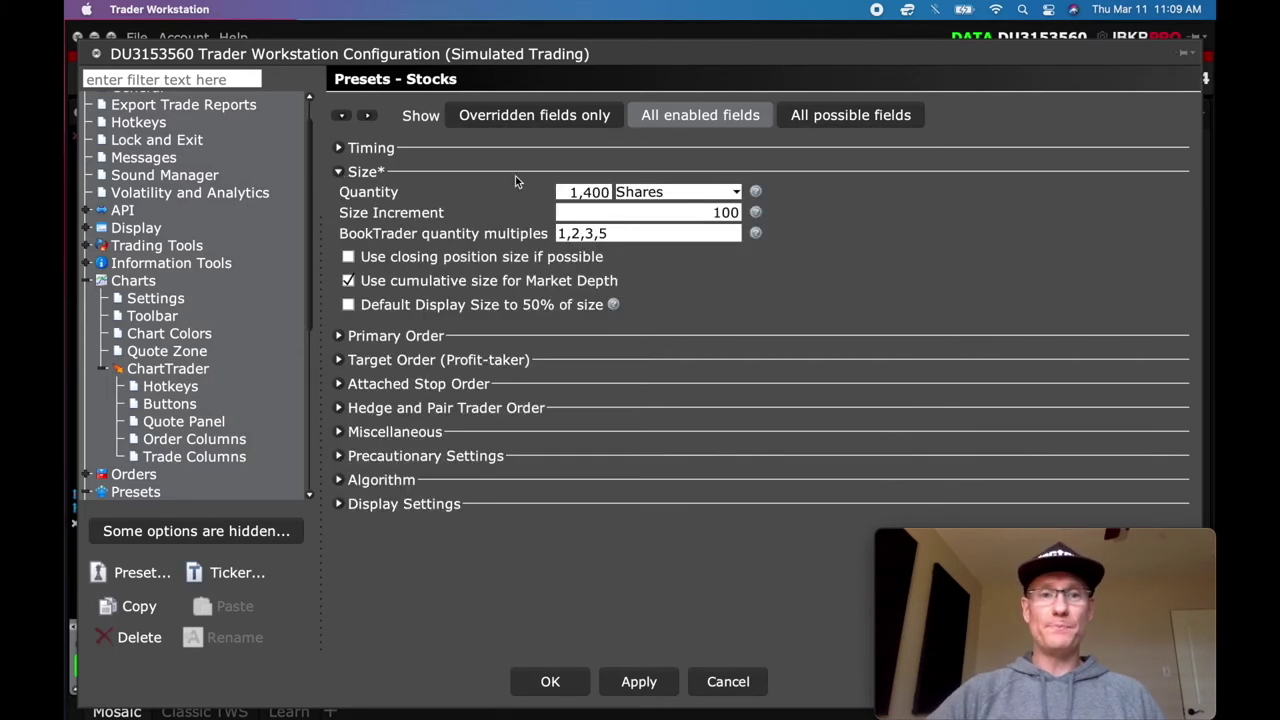
left_click(822, 115)
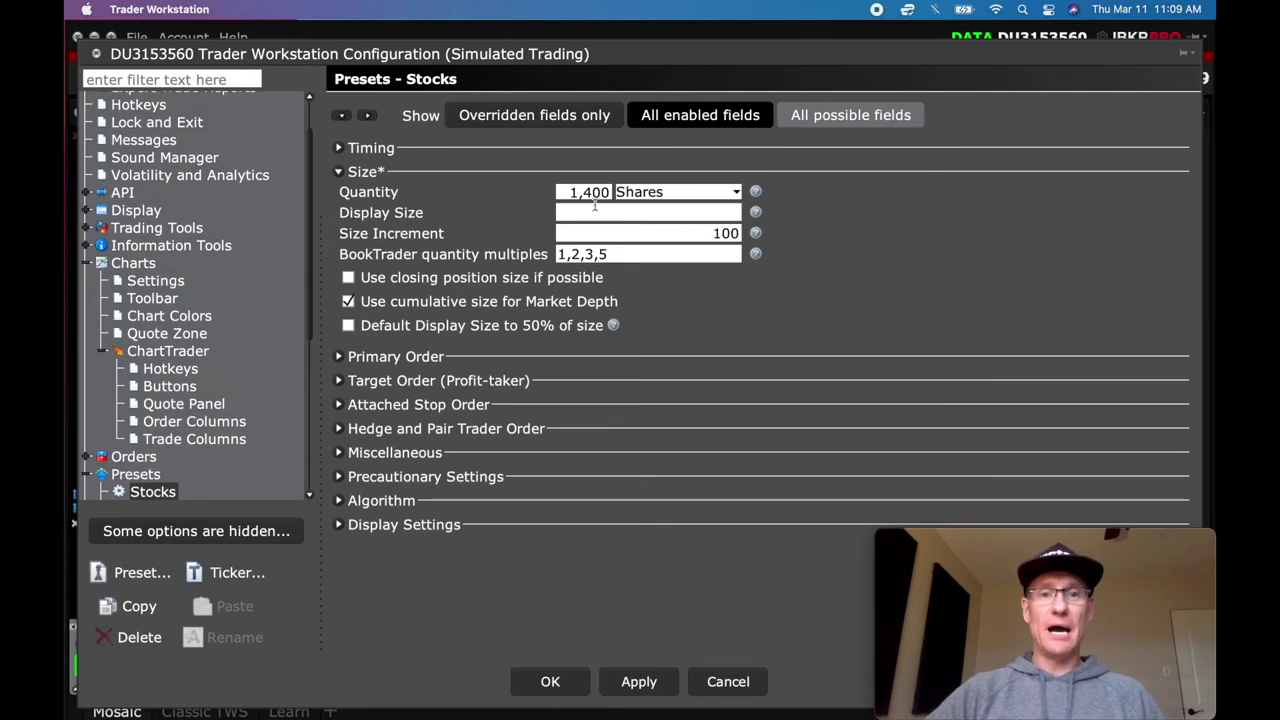
left_click(663, 194)
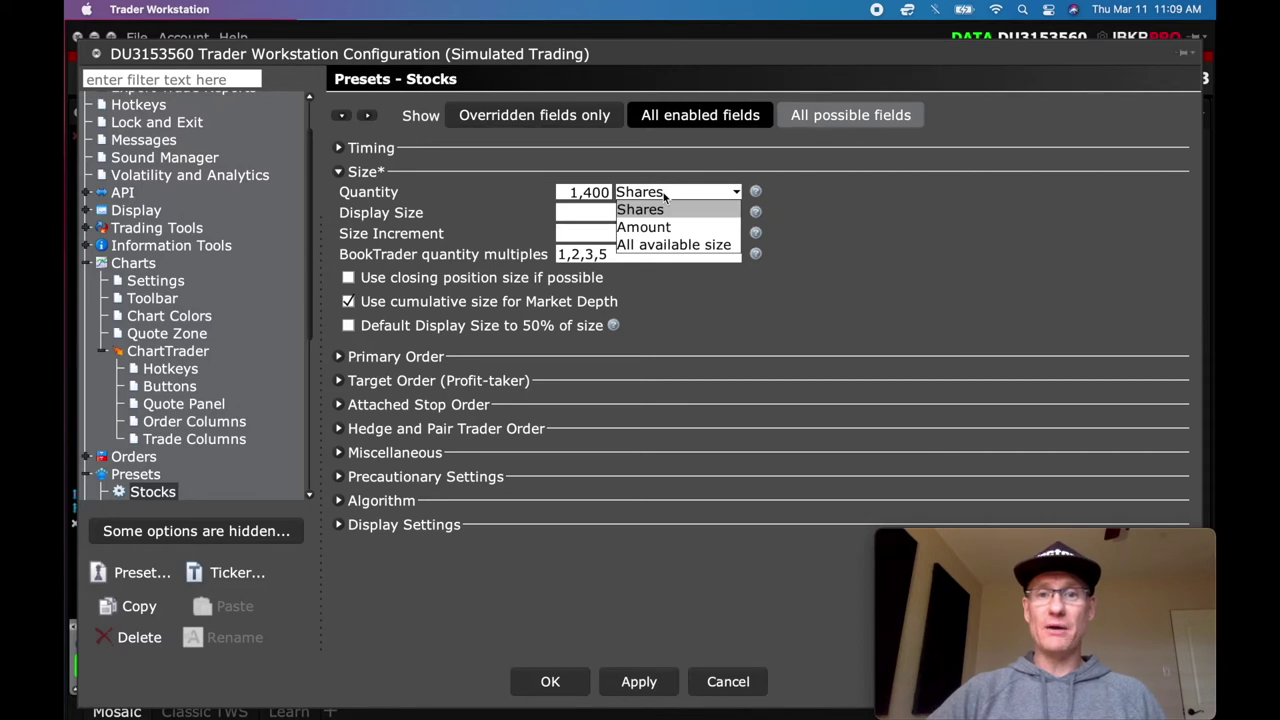
left_click(823, 228)
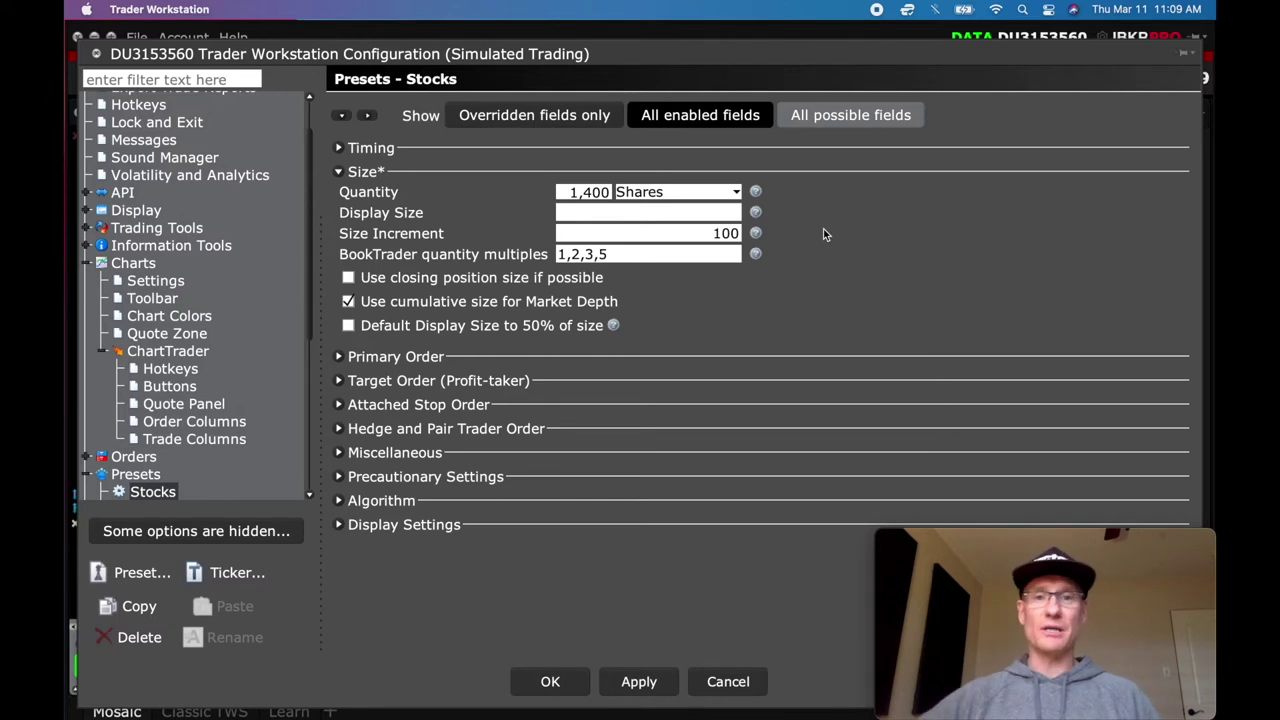
- Check the size increment, apply the Stocks presets and collapse the Size section
double_click(720, 232)
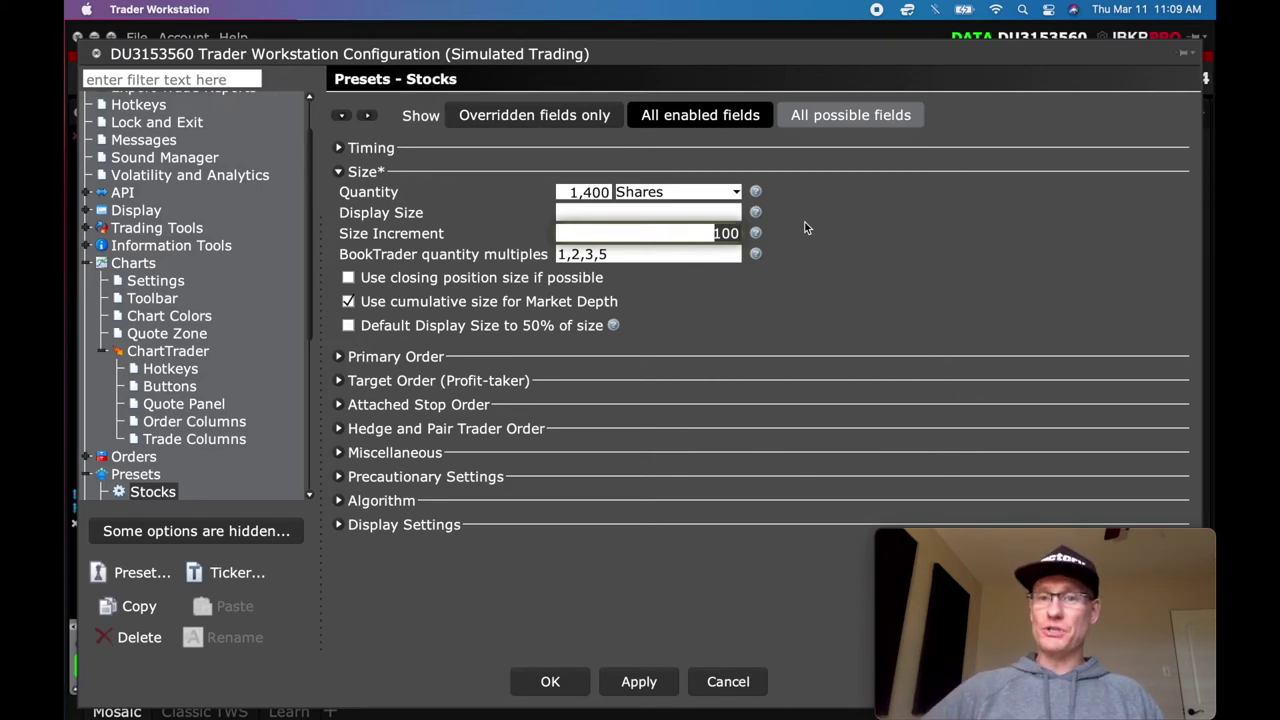
left_click(715, 233)
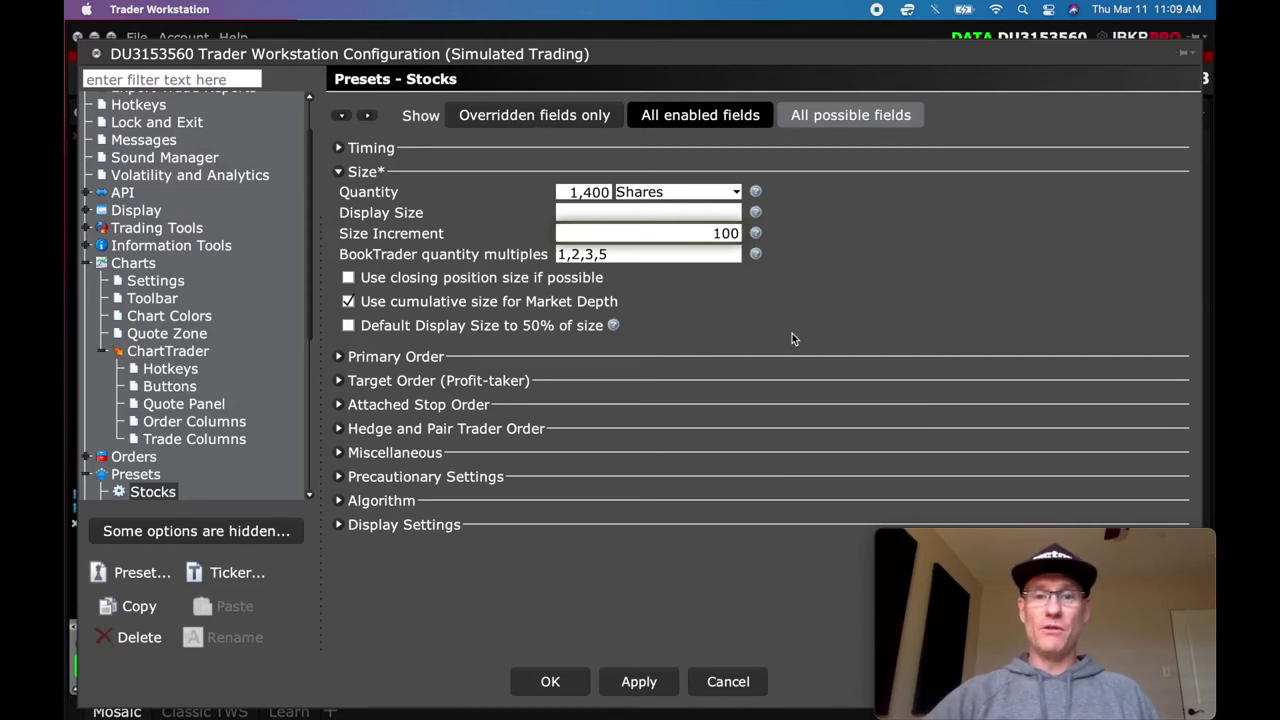
left_click(630, 681)
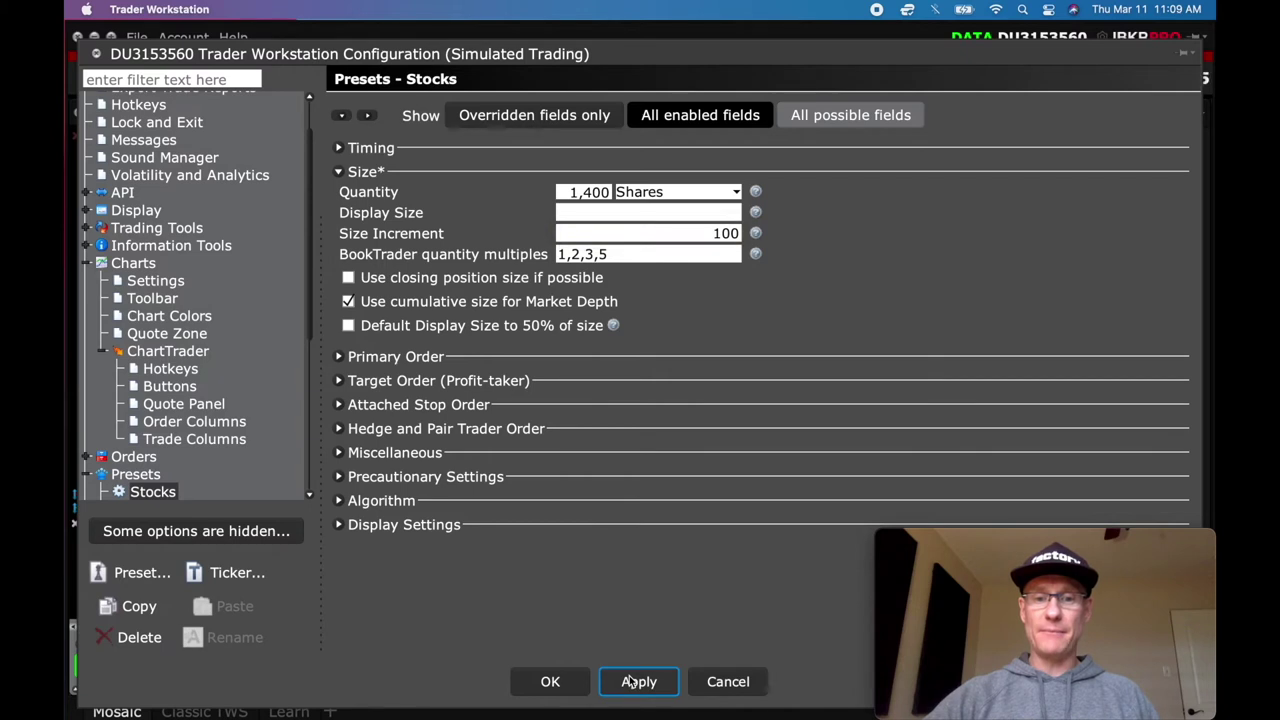
left_click(340, 172)
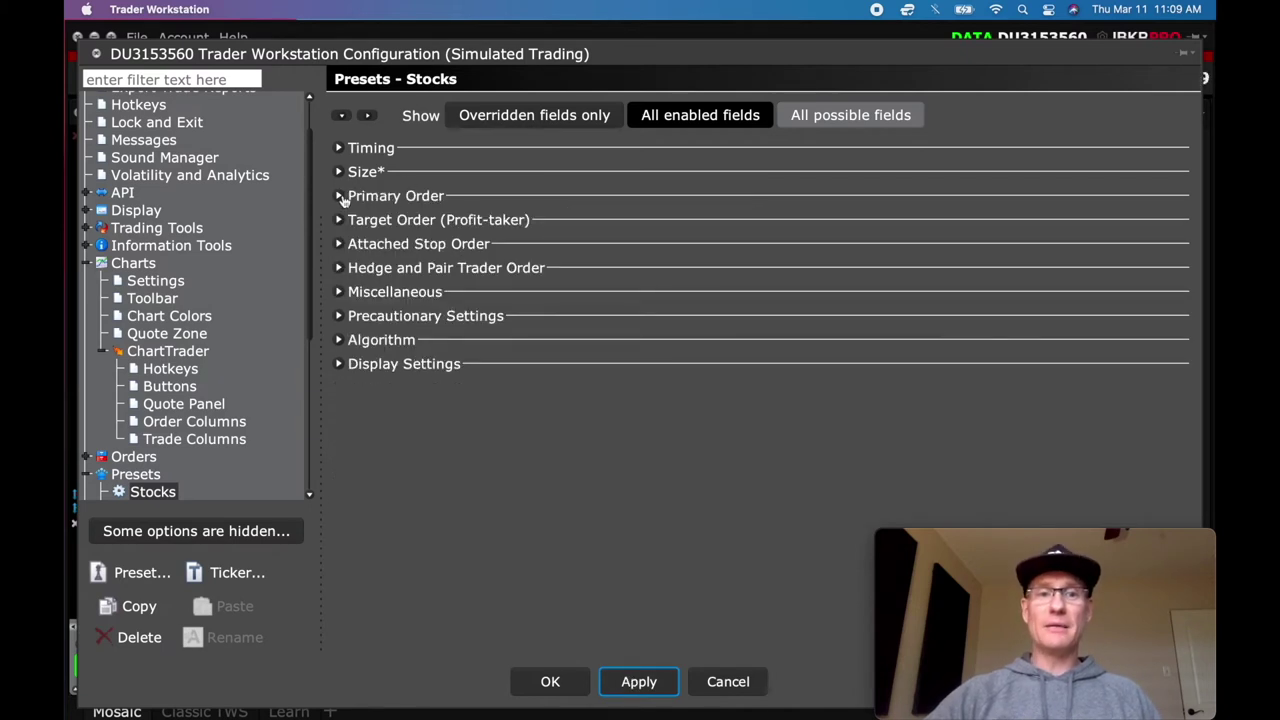
- Expand the Primary Order section, look through the available order types and select STP LMT
left_click(340, 196)
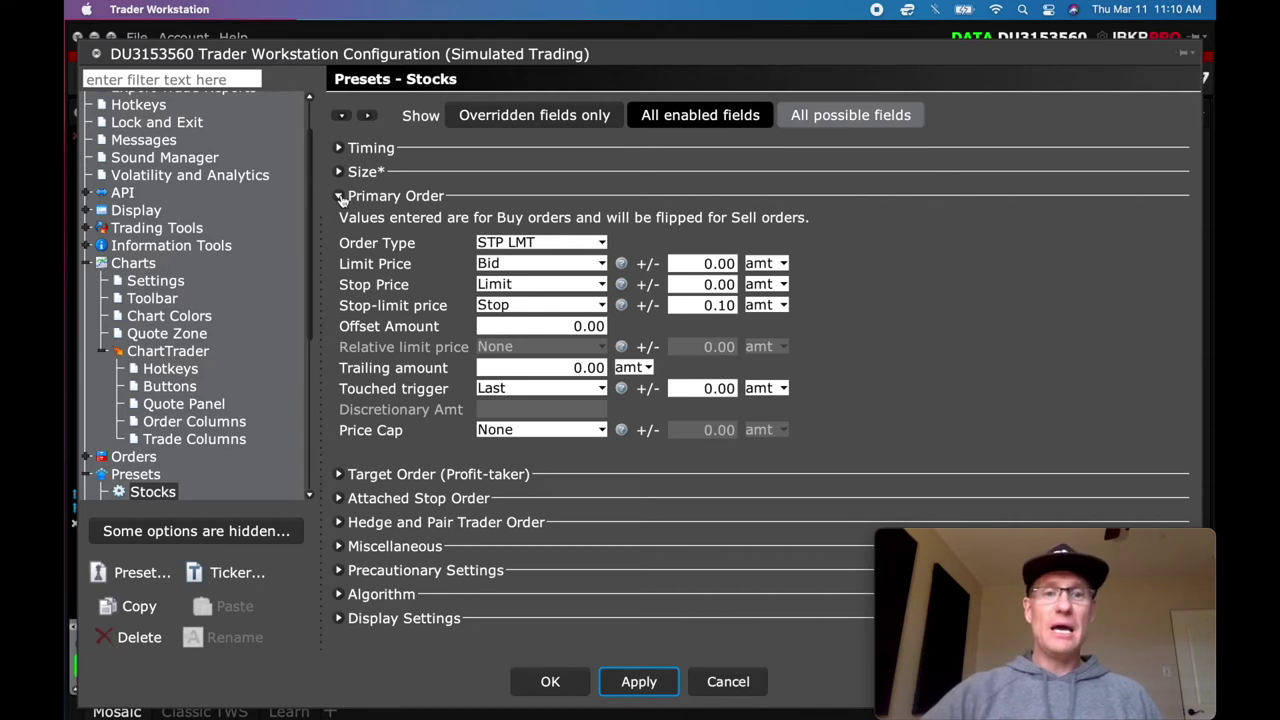
left_click(602, 244)
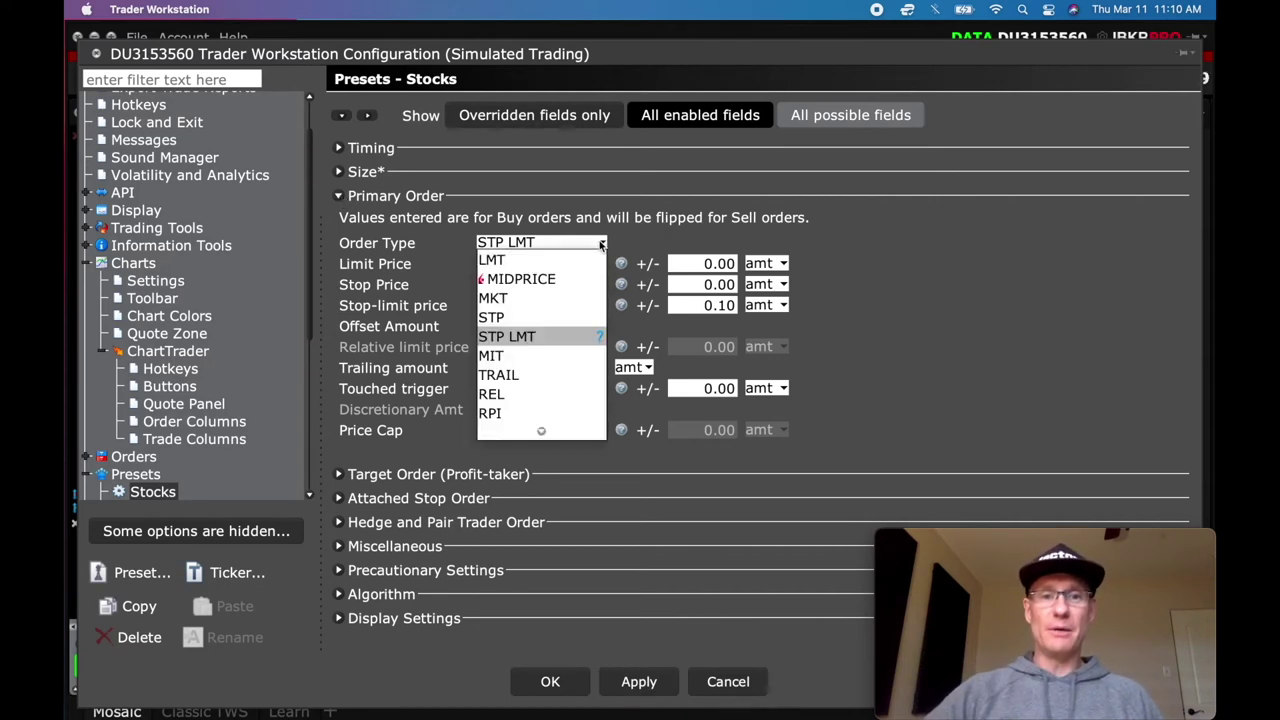
left_click(602, 244)
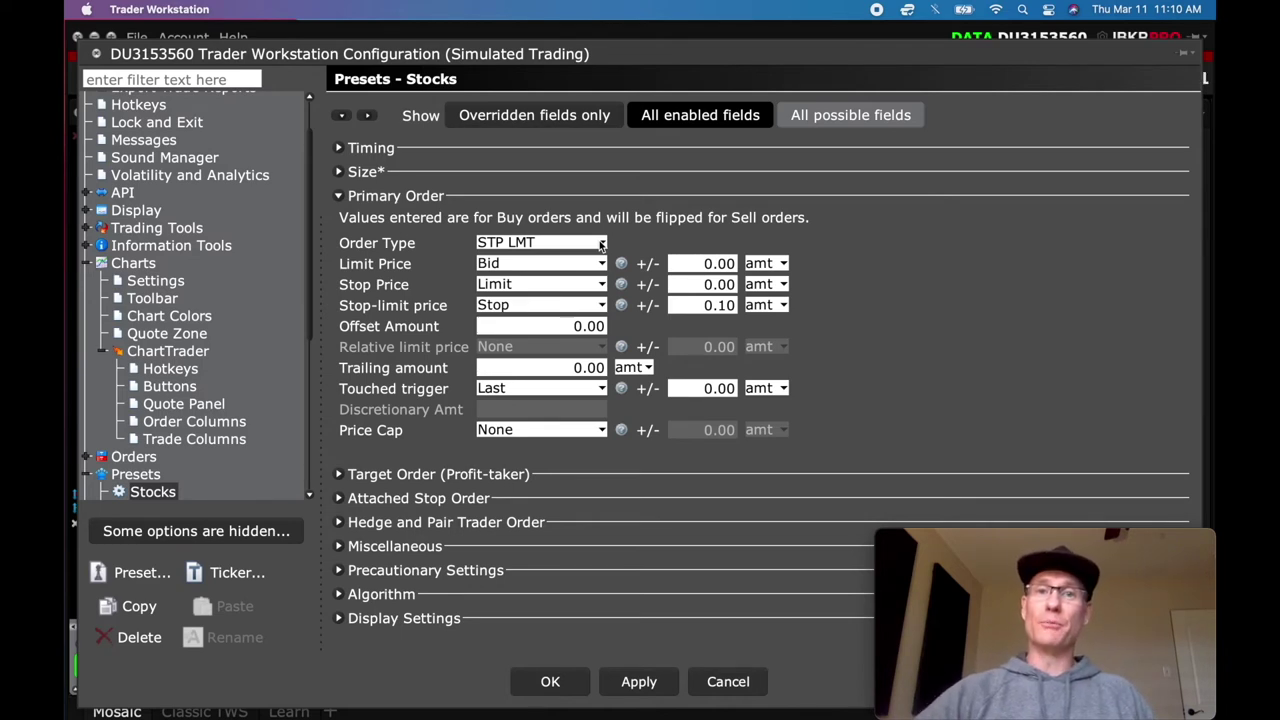
left_click(547, 247)
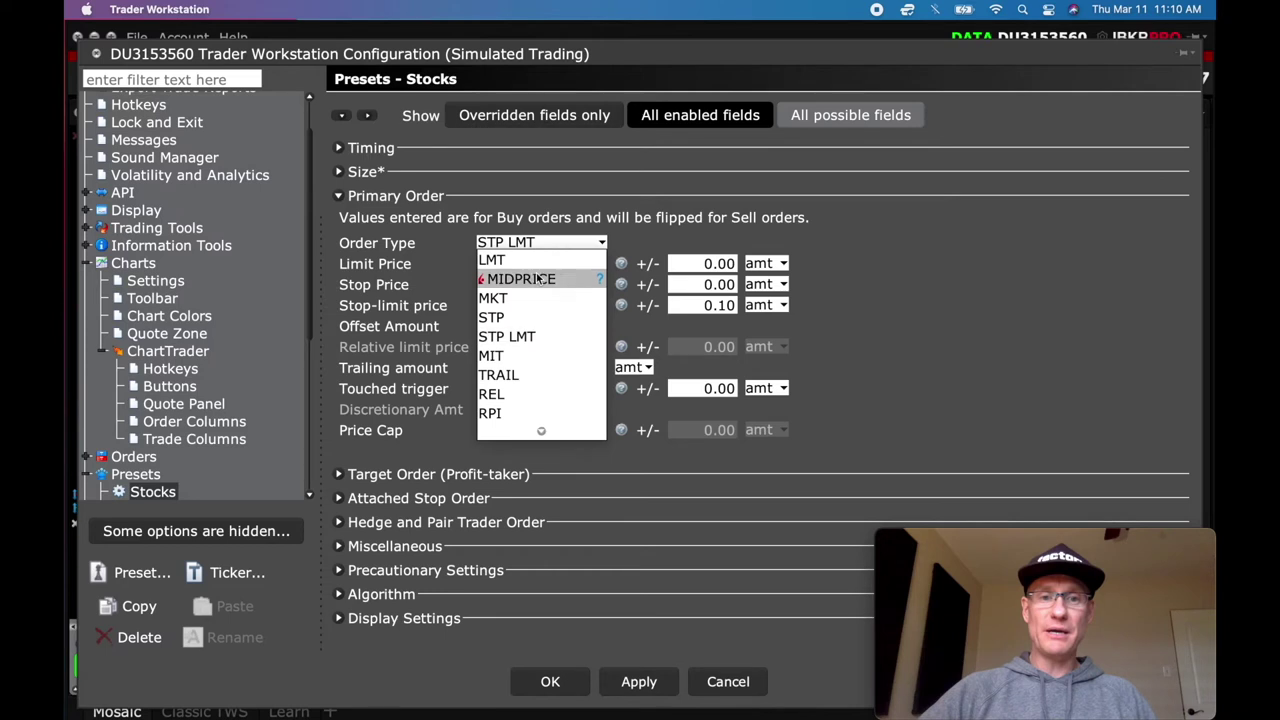
left_click(530, 337)
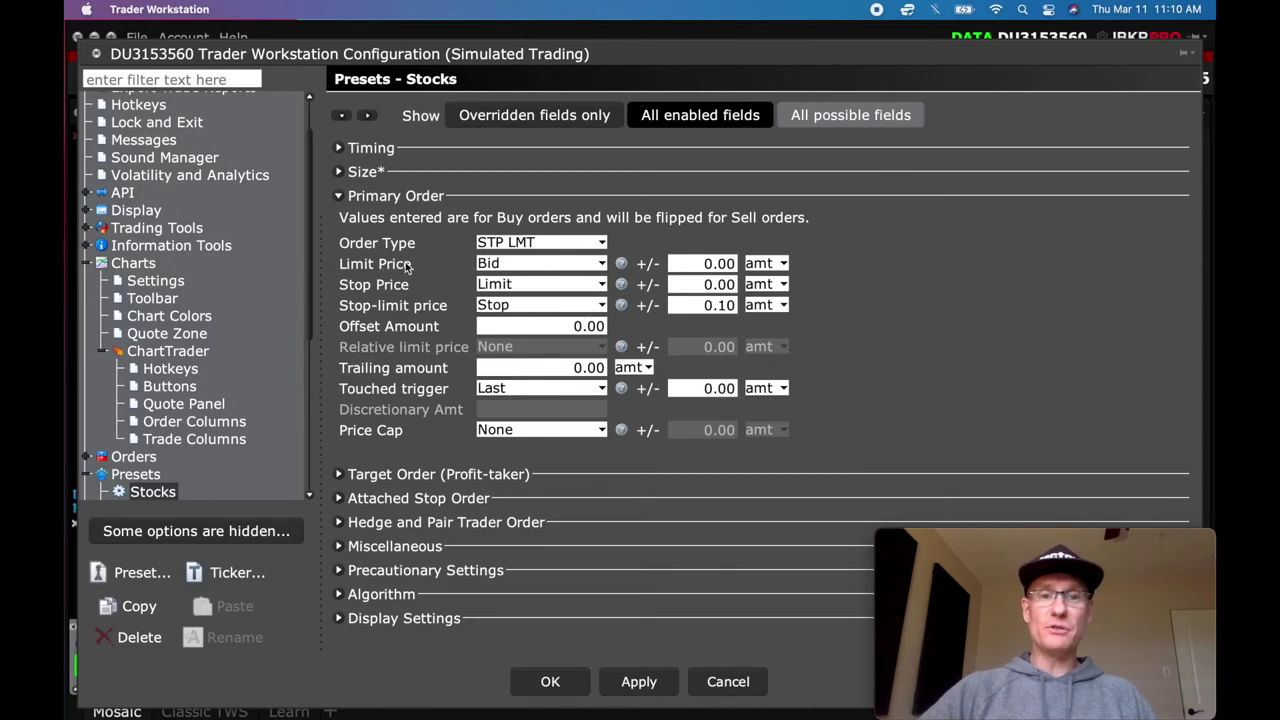
left_click(536, 247)
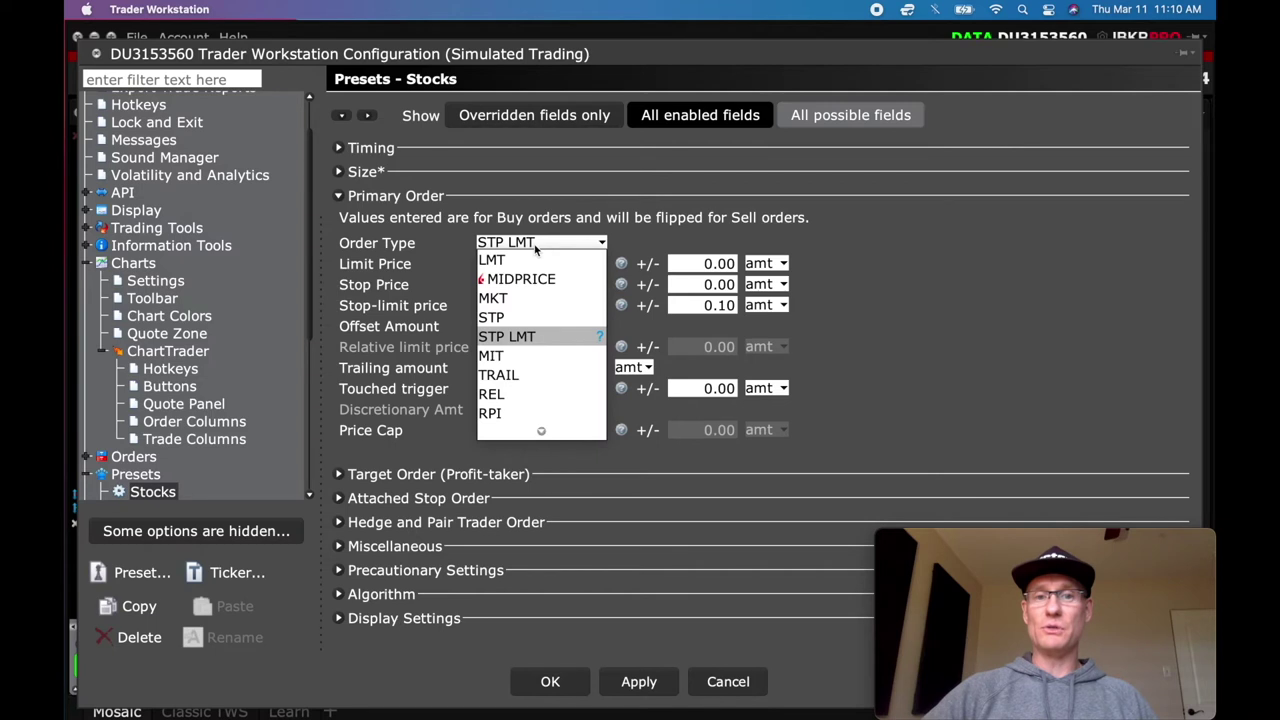
left_click(530, 336)
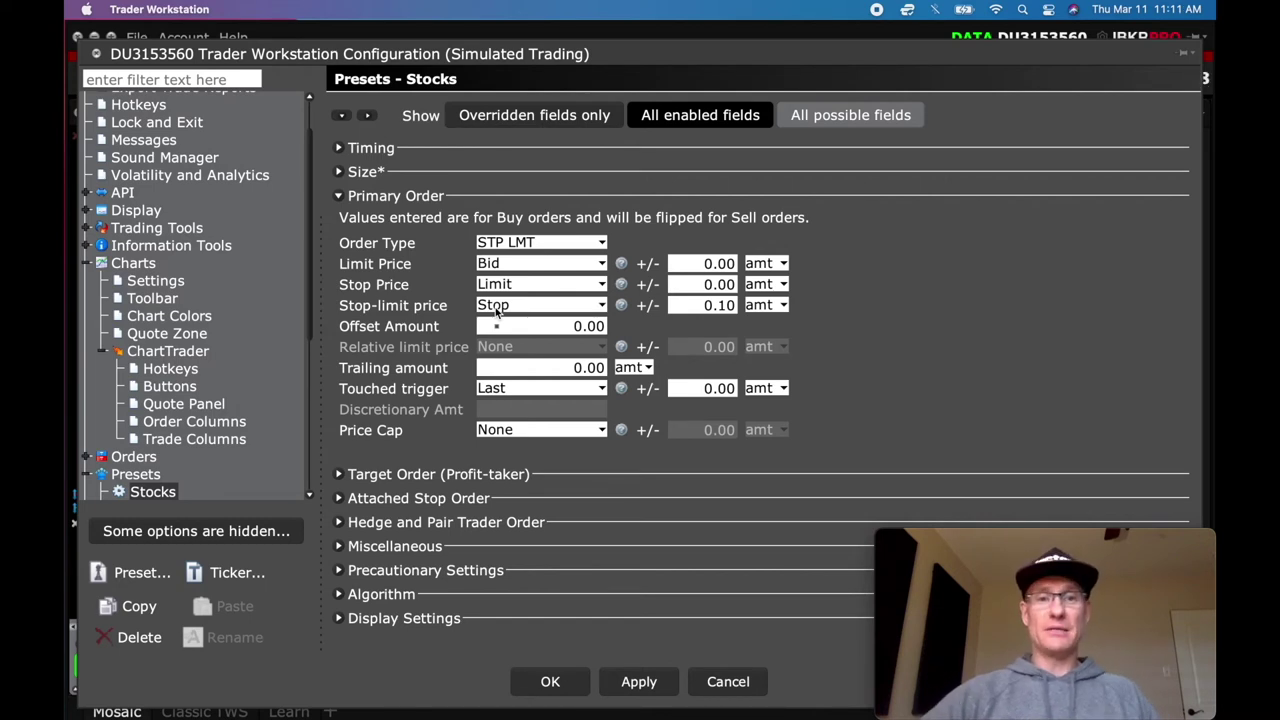
- Review the reference choices for the primary order's stop-limit price and select Stop
left_click(496, 311)
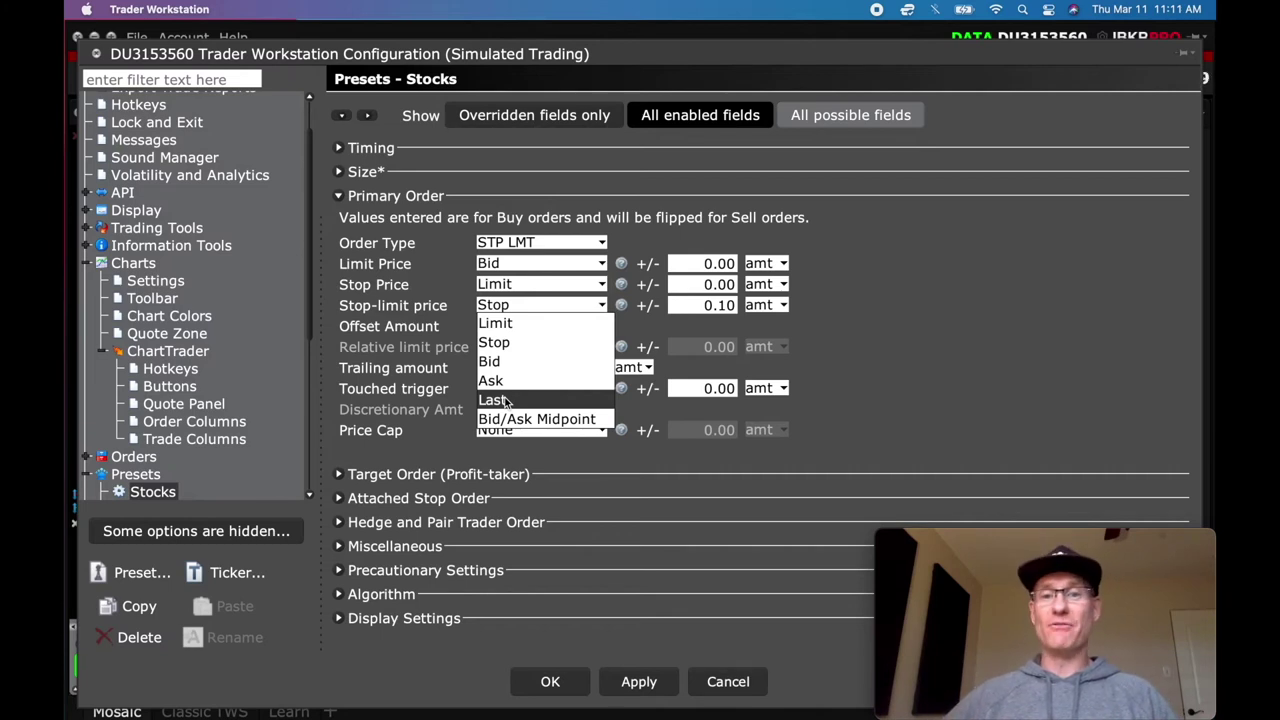
left_click(524, 342)
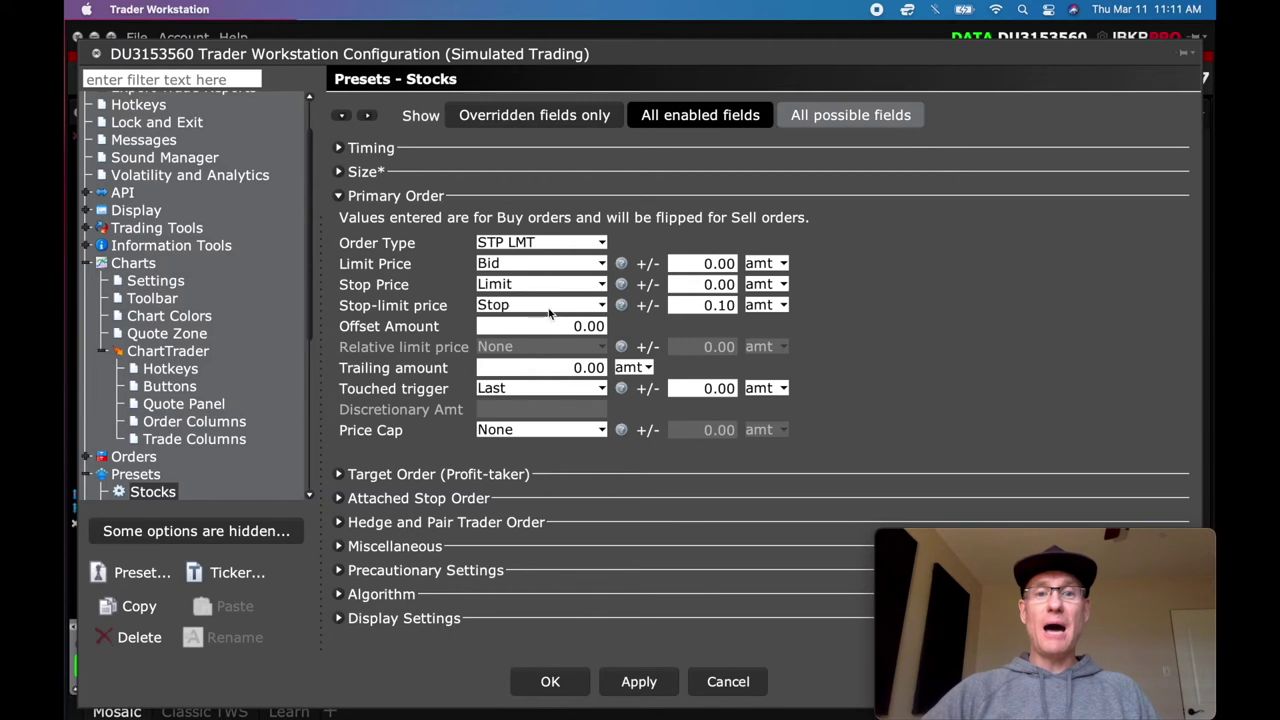
left_click(551, 307)
left_click(551, 307)
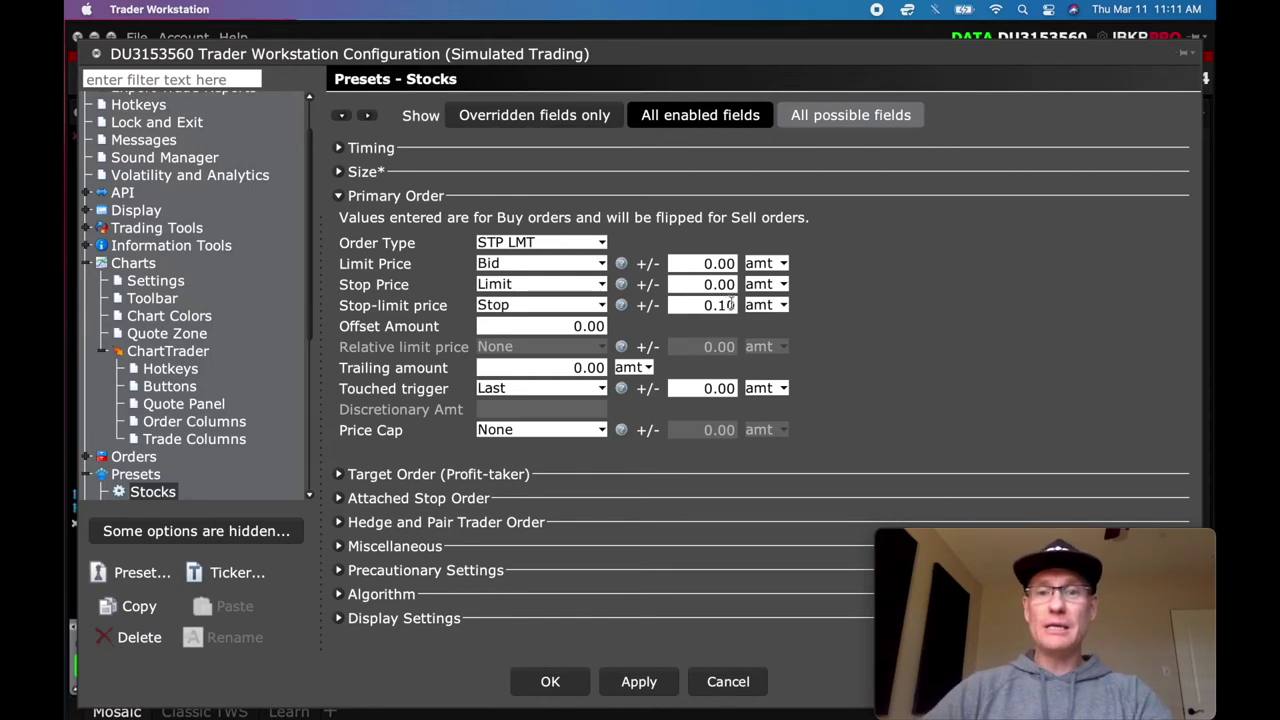
- Check the unit choices for the stop-limit price offset, apply the Stocks presets and collapse the Primary Order section
left_click(778, 306)
left_click(778, 314)
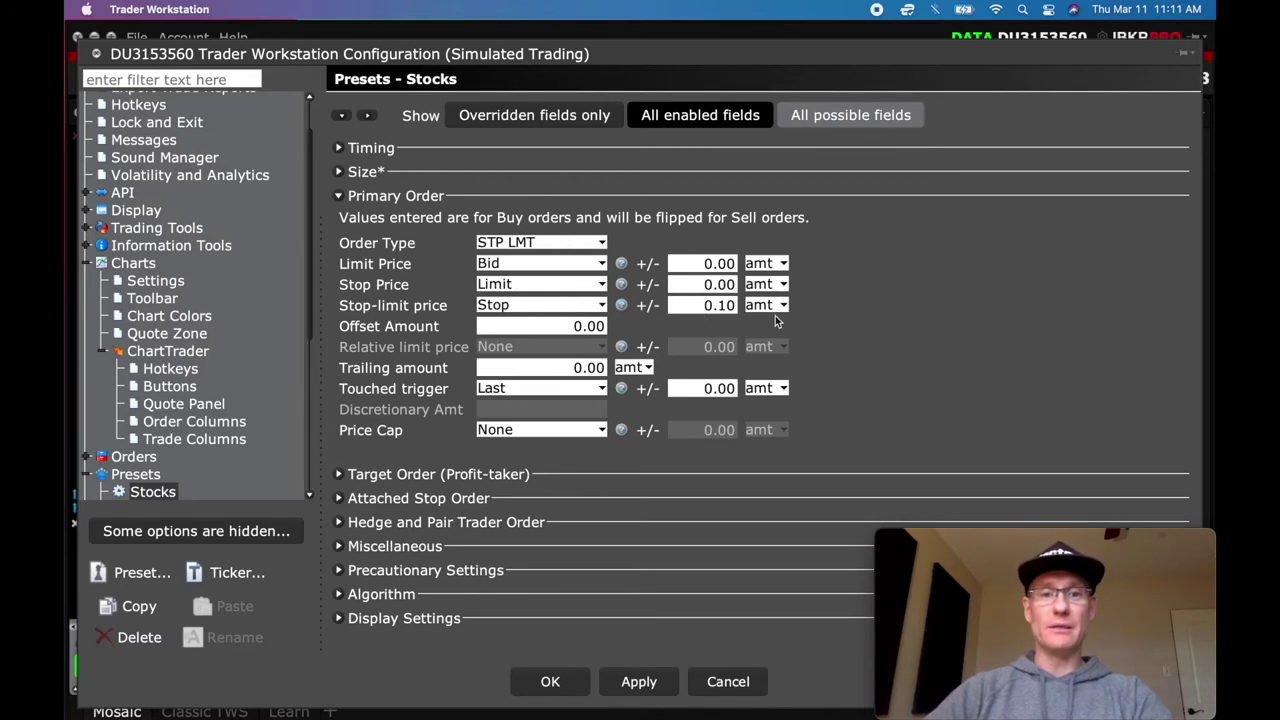
left_click(645, 684)
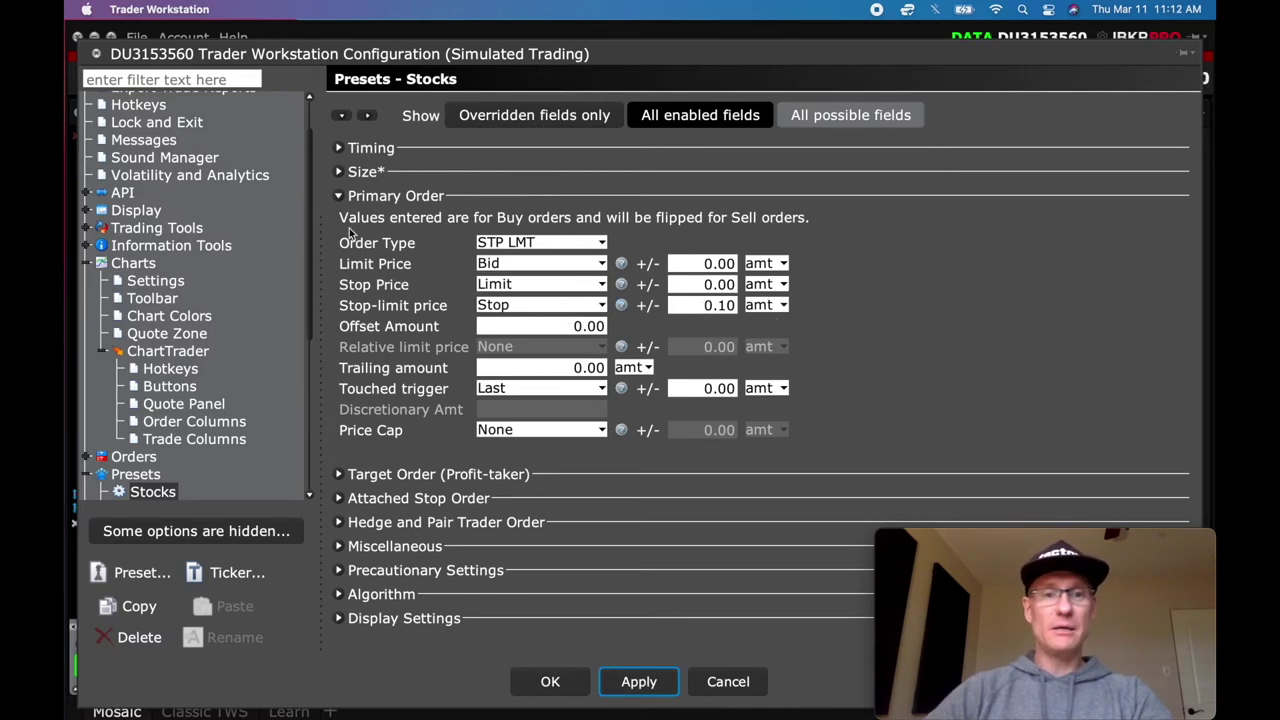
left_click(338, 197)
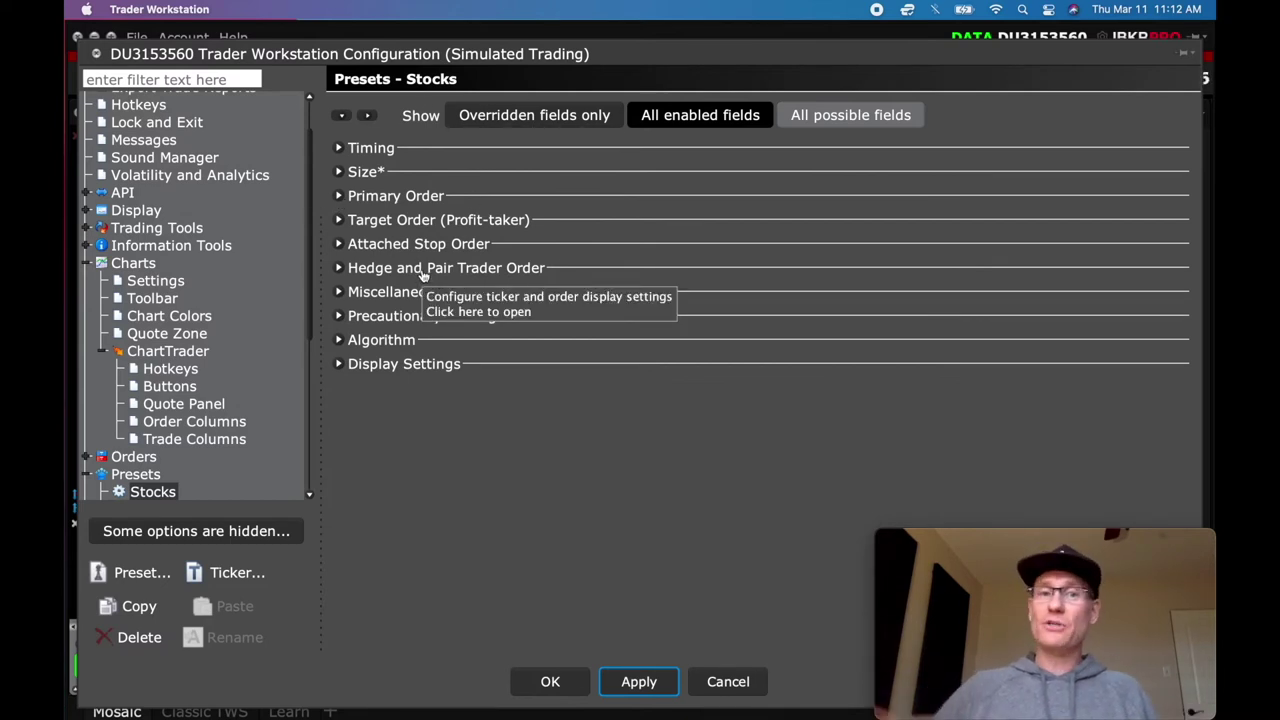
- Expand the Target Order (Profit-taker) section to review its auto-attach order types with LMT selected, apply the presets and collapse the section
left_click(342, 220)
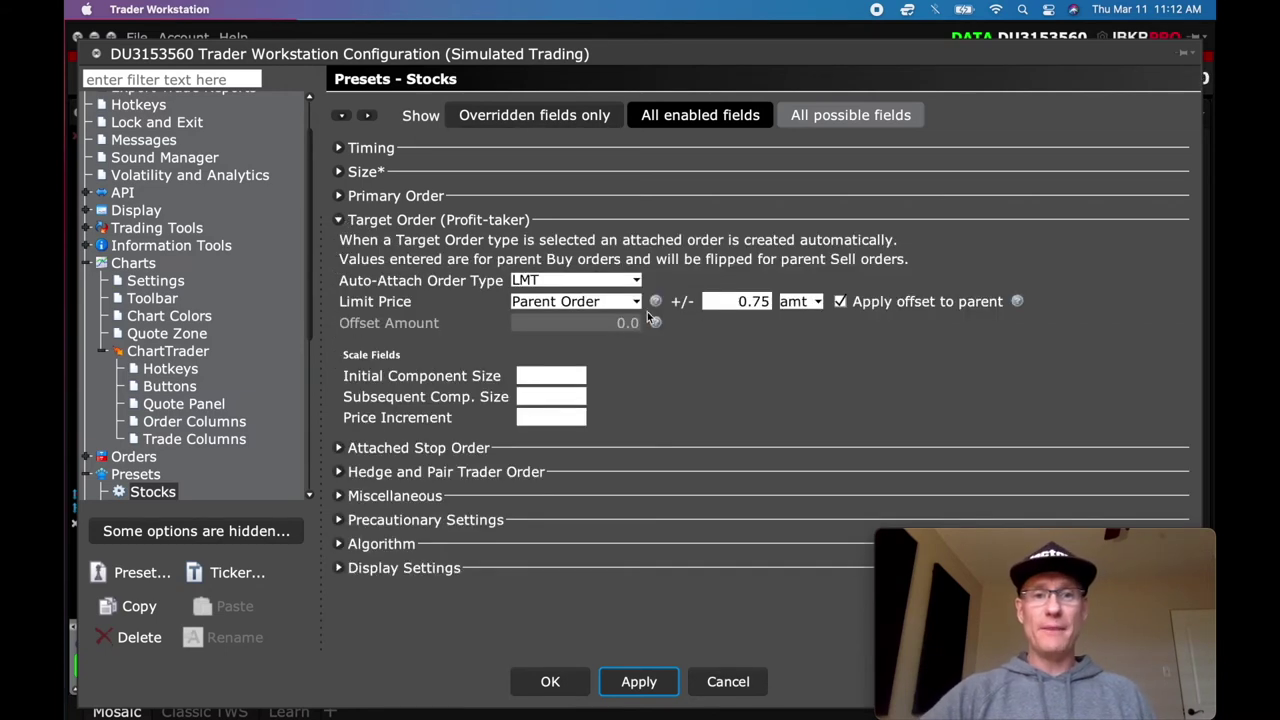
left_click(530, 283)
left_click(533, 312)
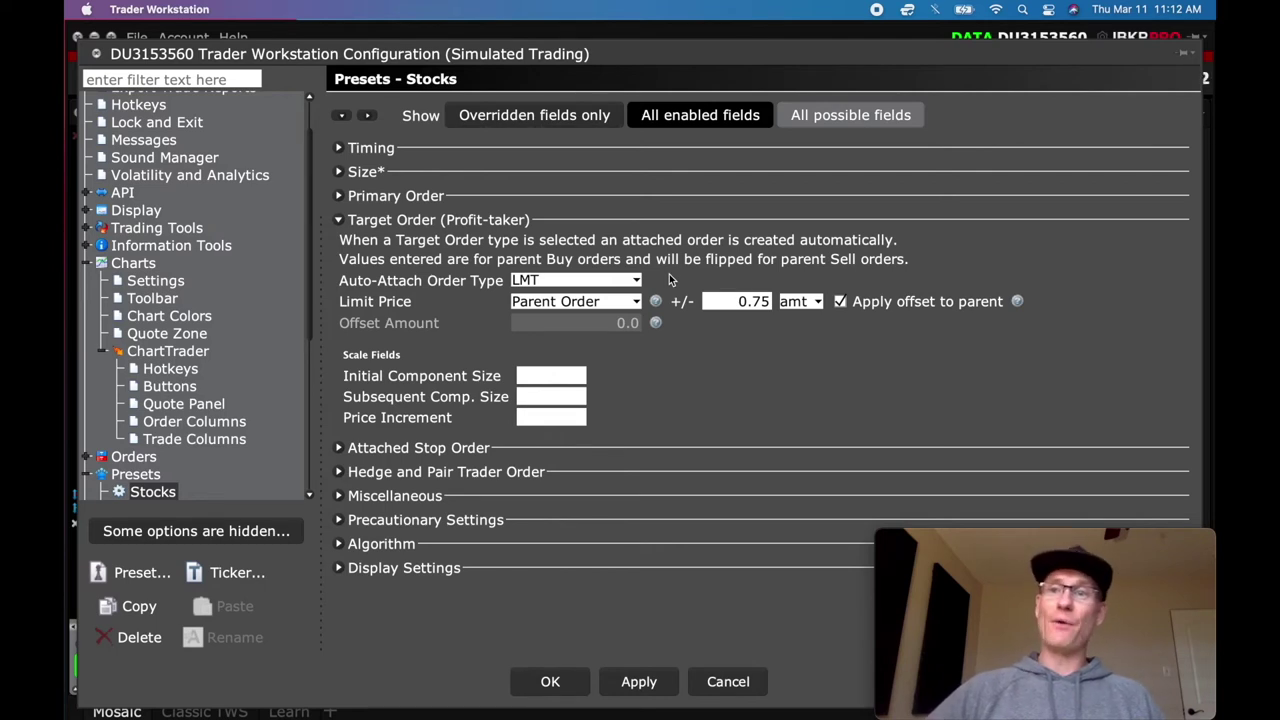
left_click(636, 281)
left_click(636, 281)
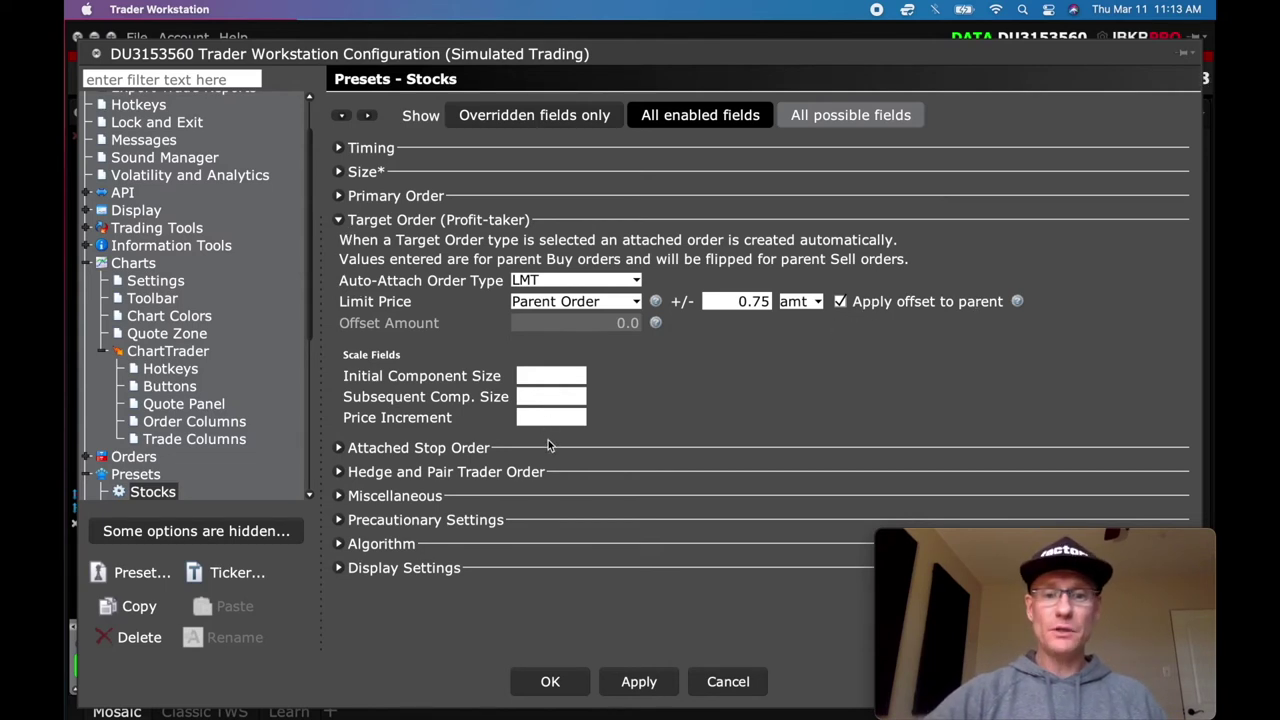
left_click(630, 681)
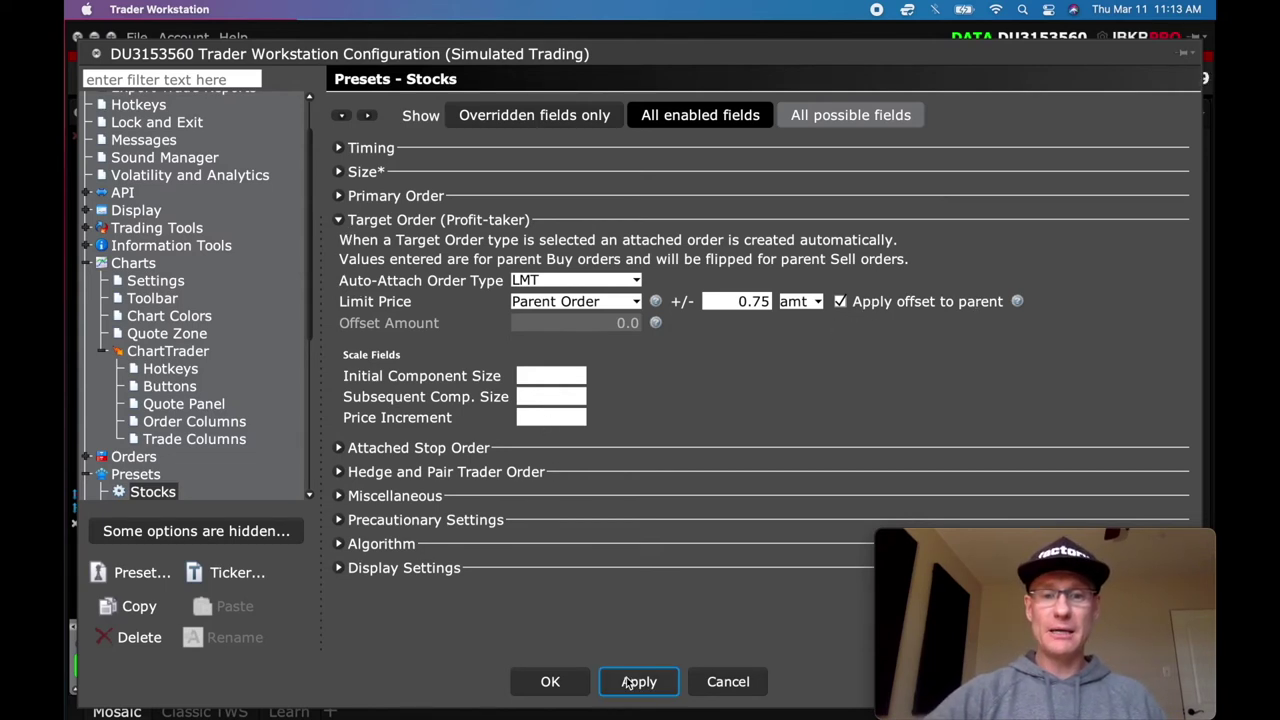
left_click(339, 220)
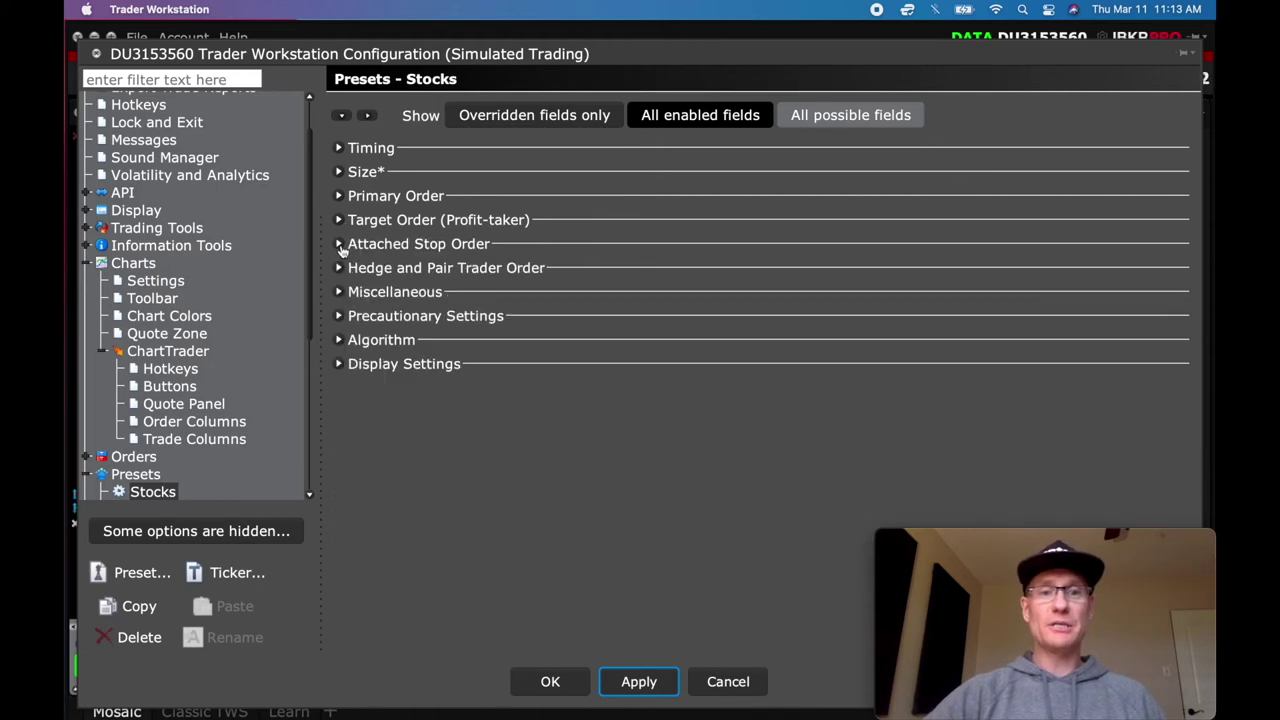
- Set the auto-attach stop type to Adjustable Stop in the Attached Stop Order section, apply the presets and close the configuration
left_click(339, 244)
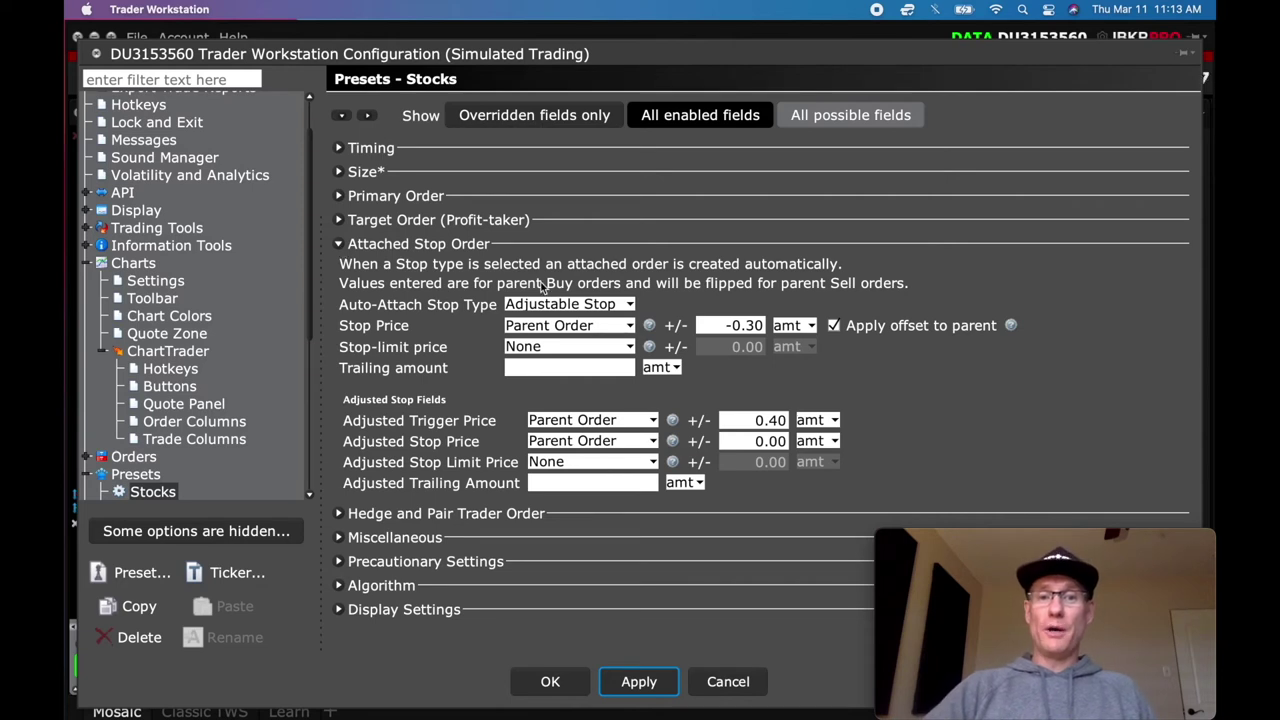
left_click(591, 305)
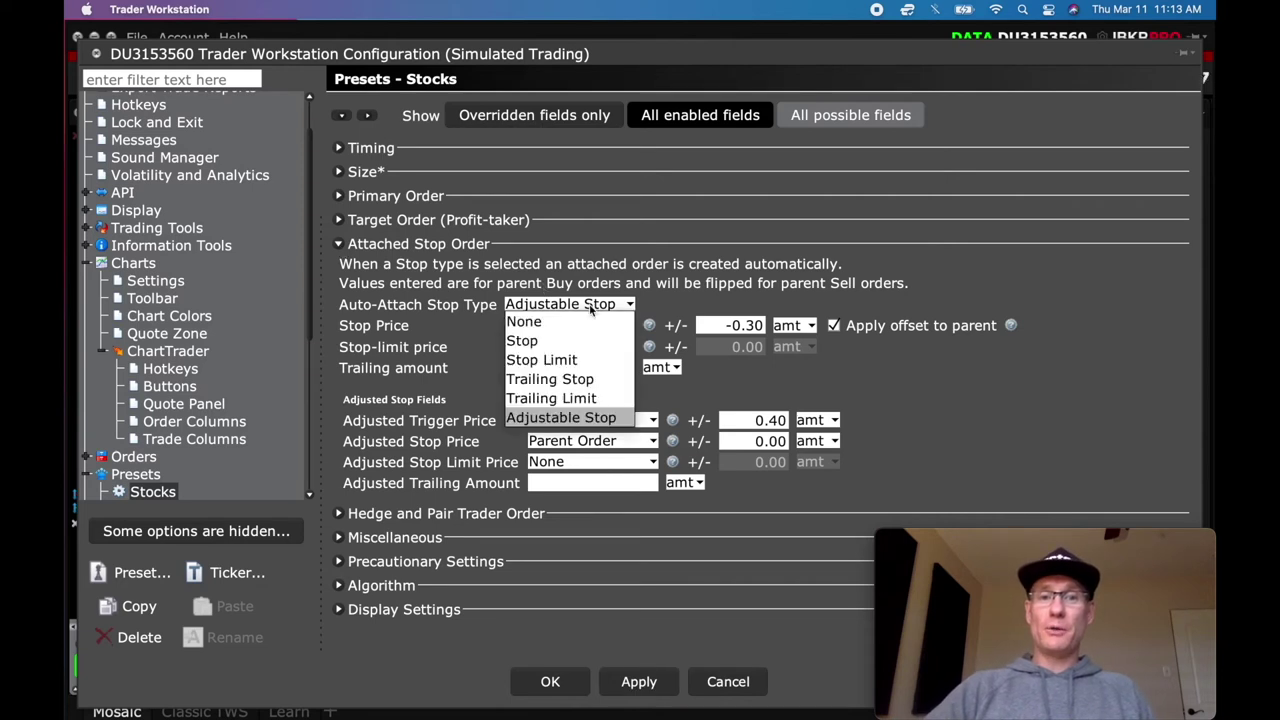
left_click(597, 418)
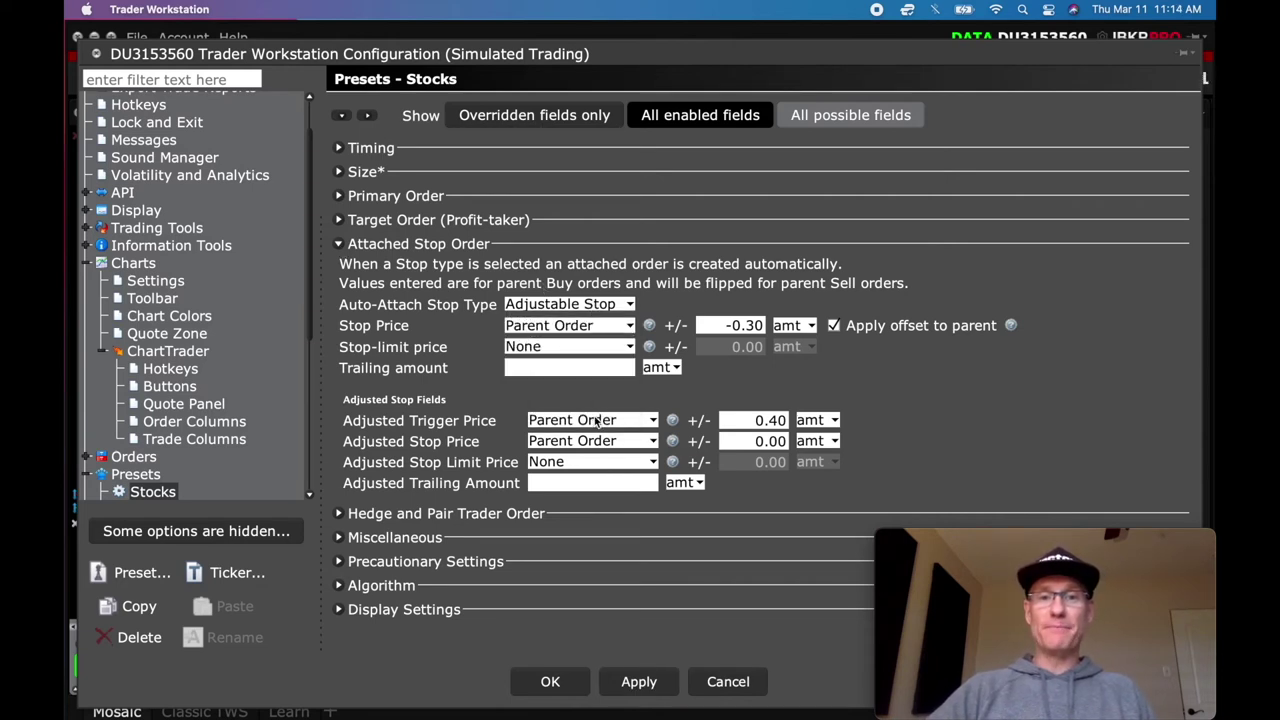
left_click(632, 305)
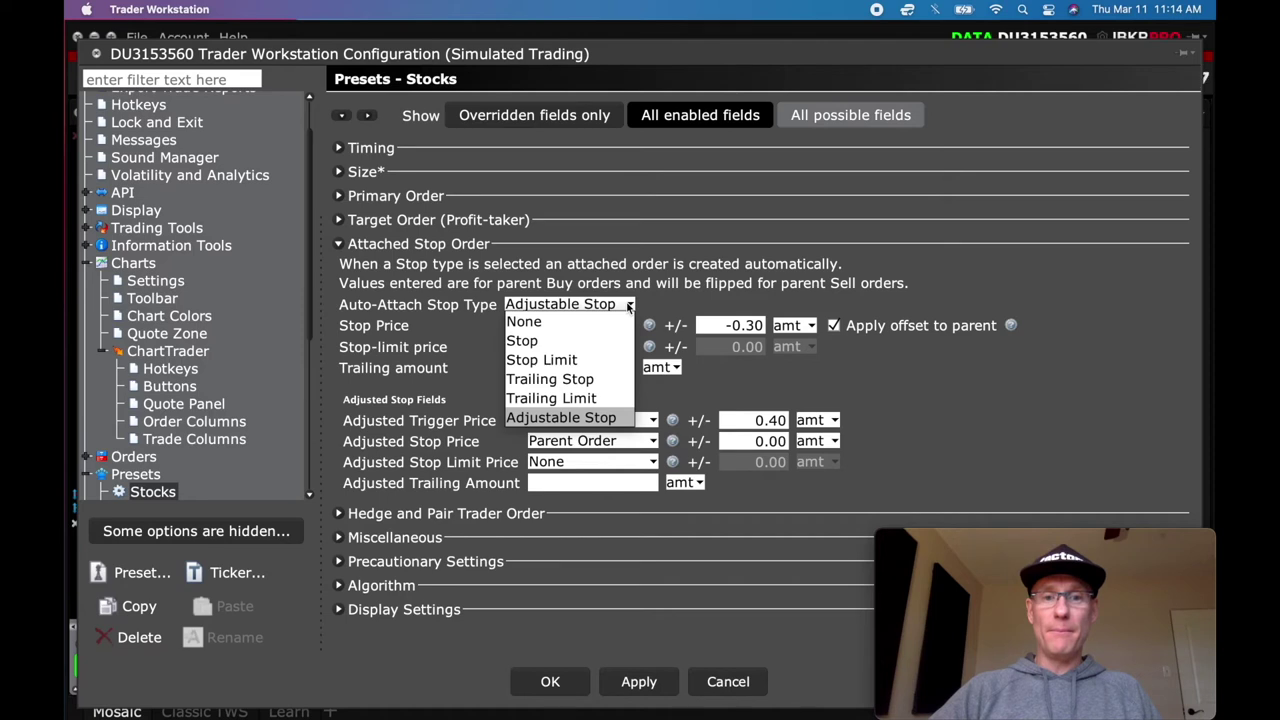
left_click(622, 305)
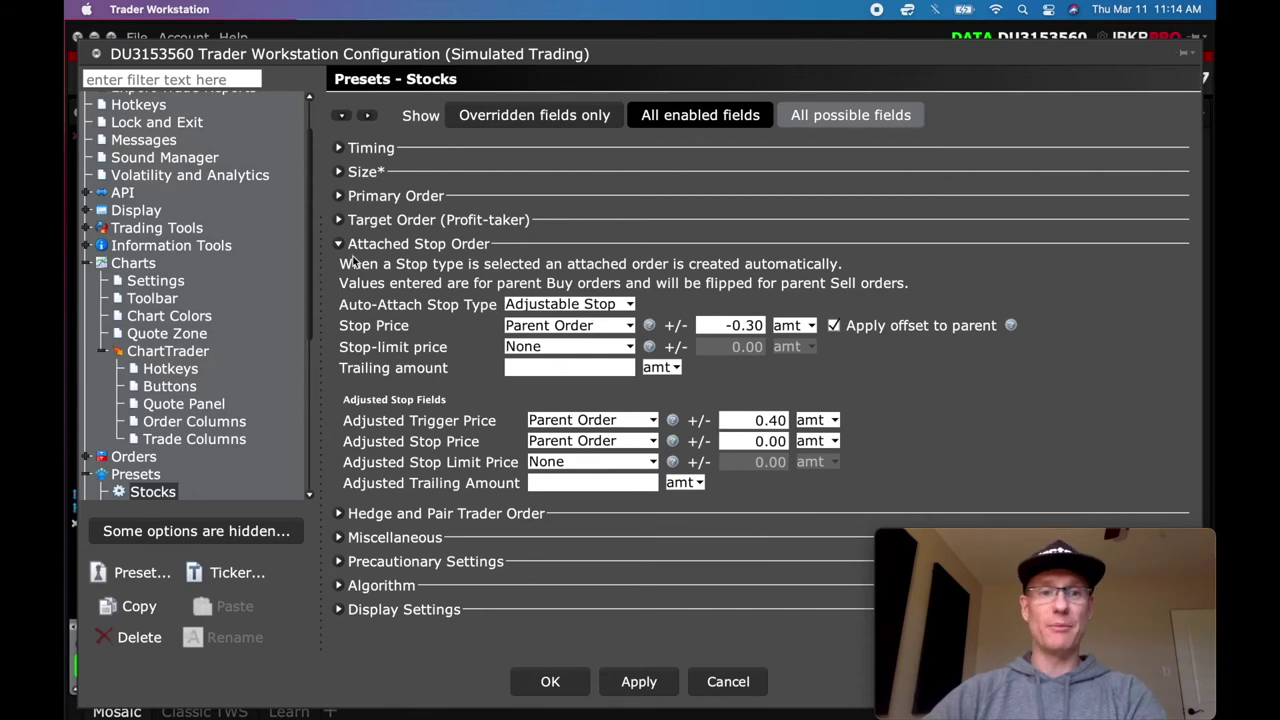
mouse_move(648, 716)
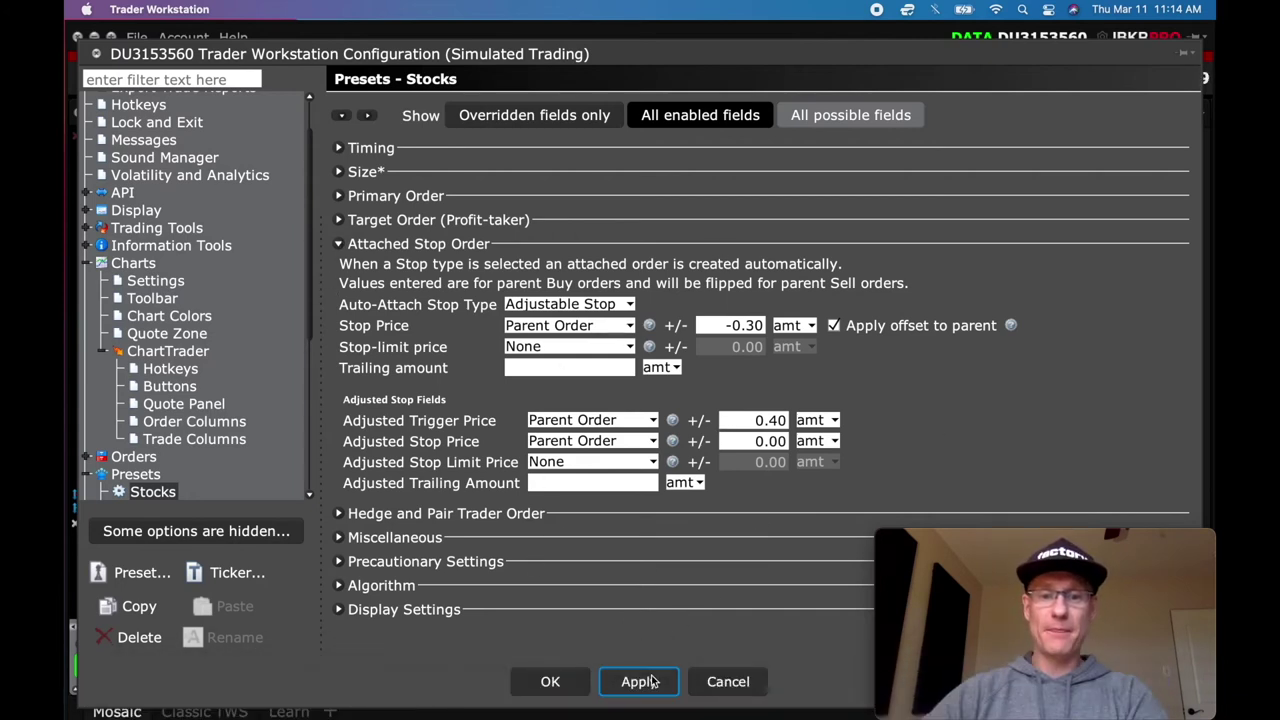
left_click(339, 244)
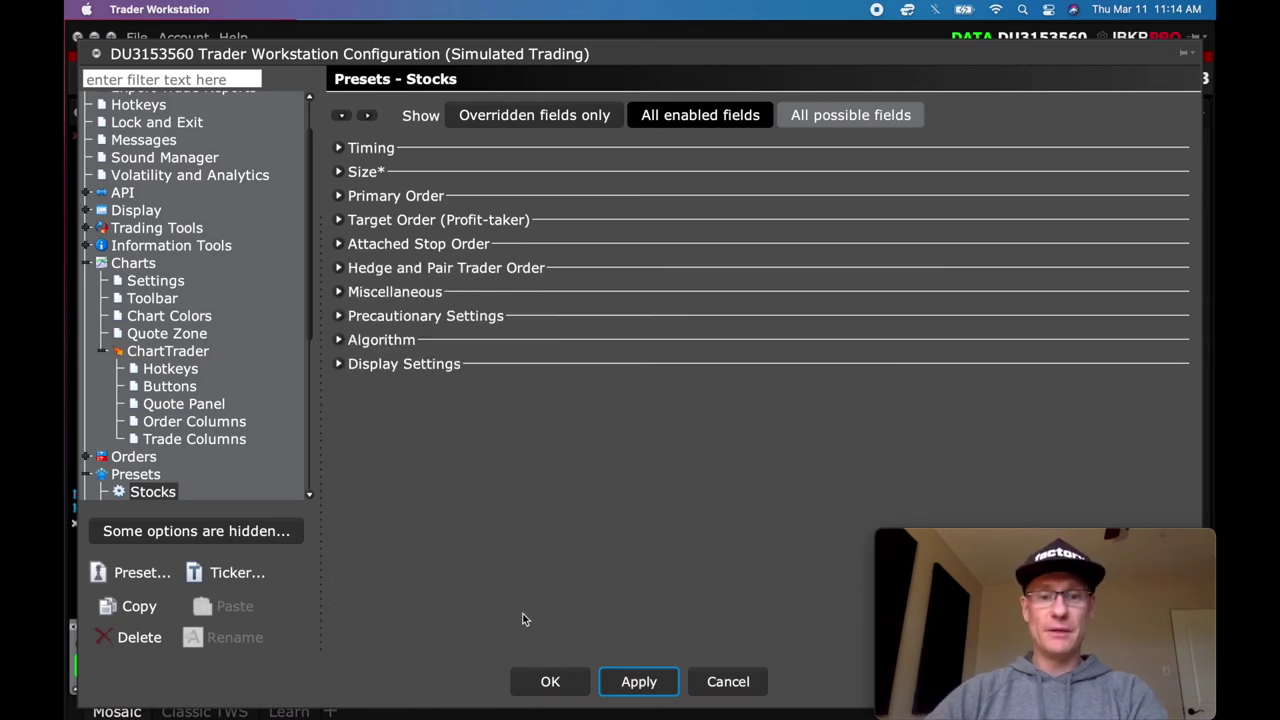
left_click(549, 683)
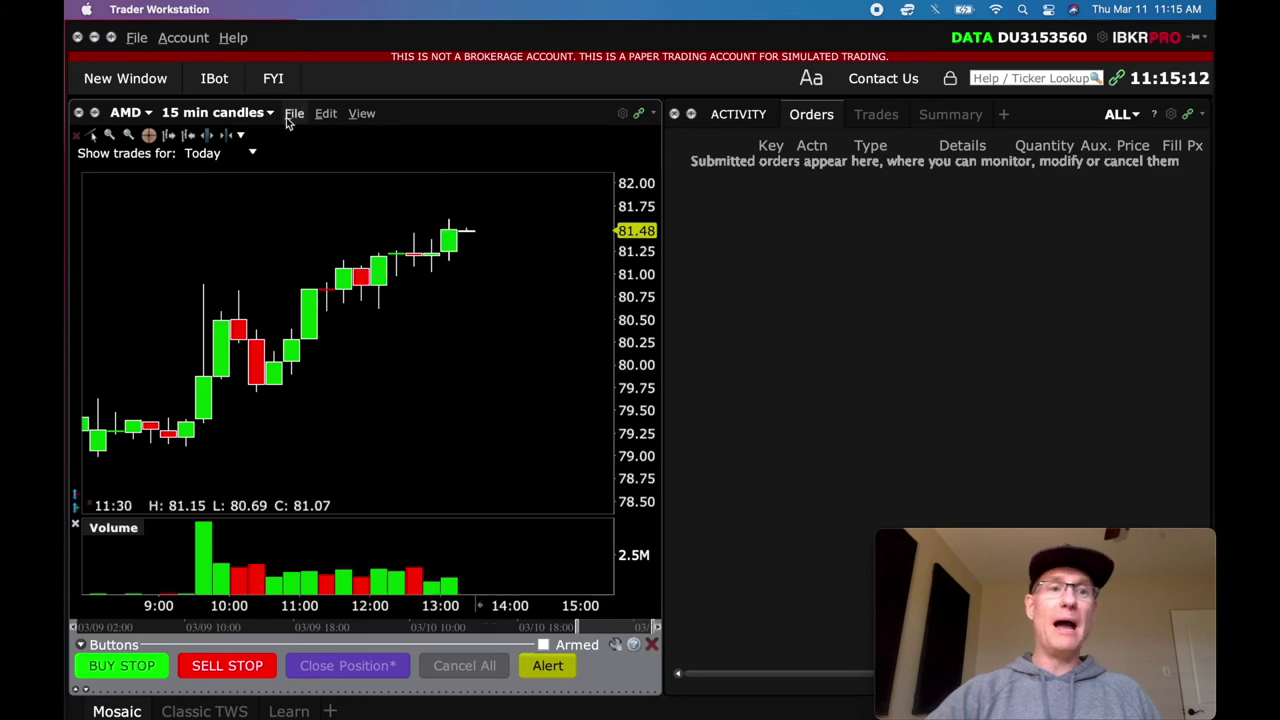
- Reopen Global Configuration, collapse the presets and show the ChartTrader button settings under Charts
left_click(137, 38)
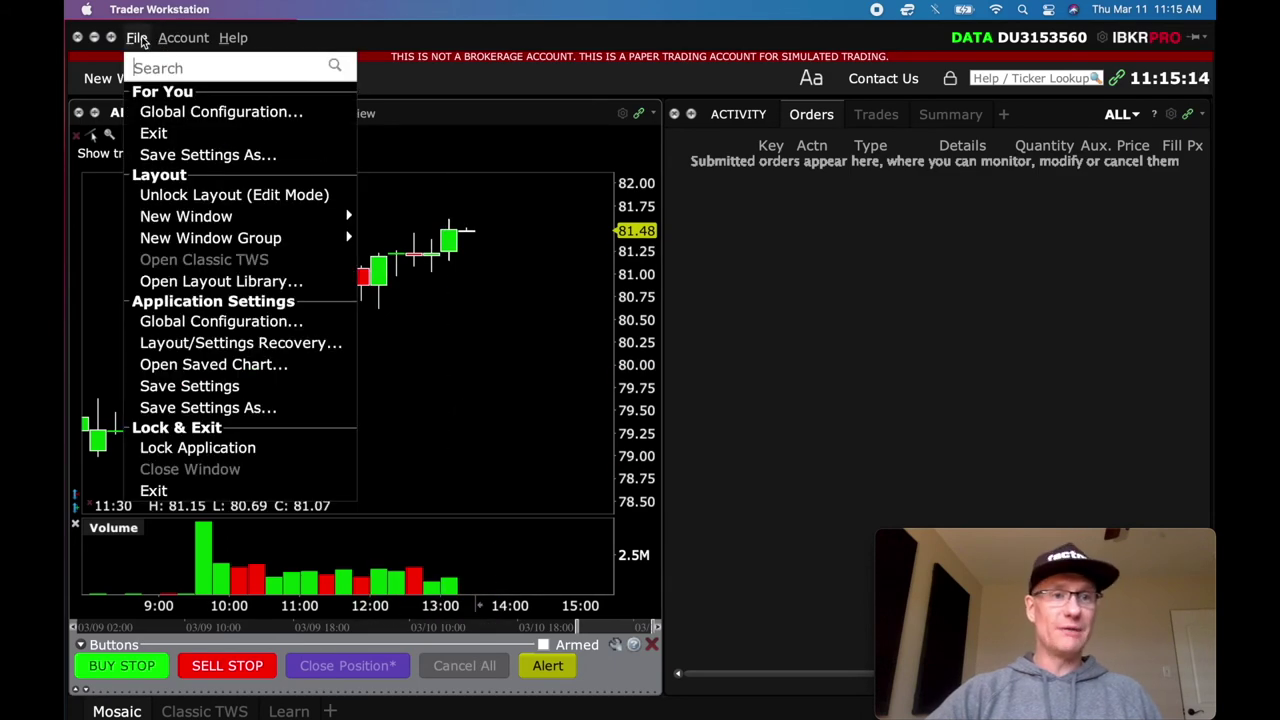
left_click(160, 112)
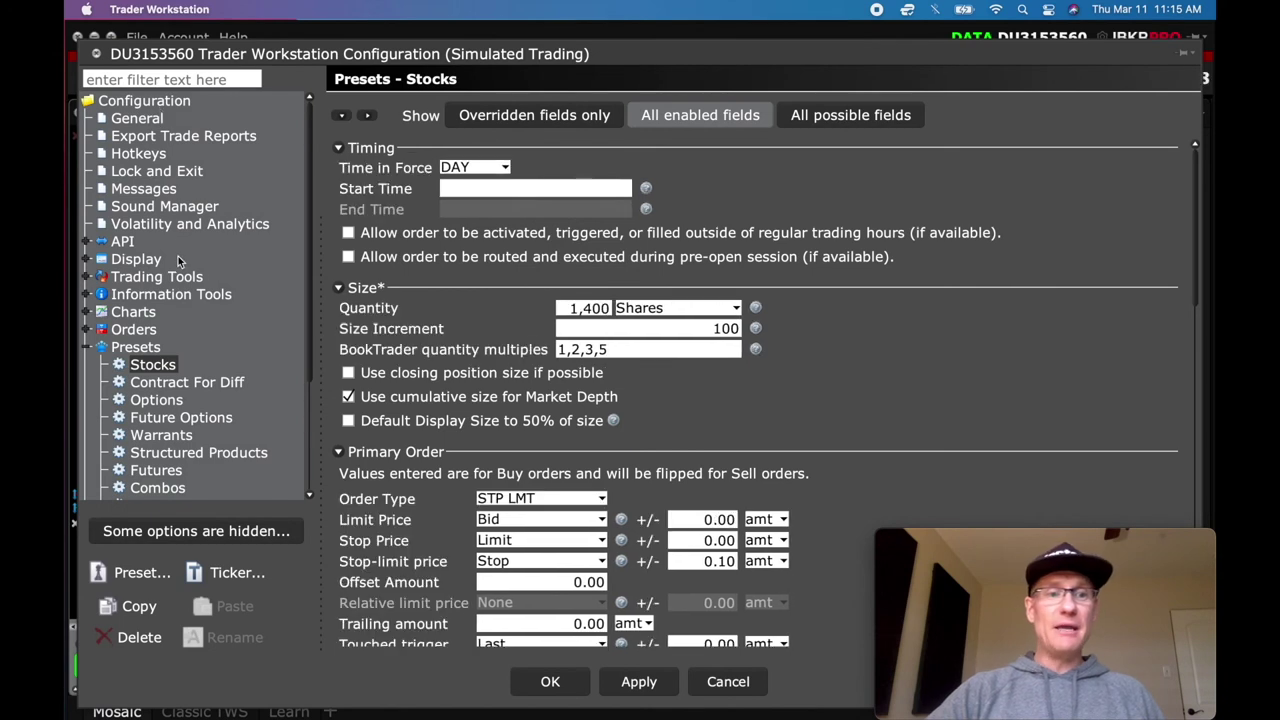
left_click(88, 347)
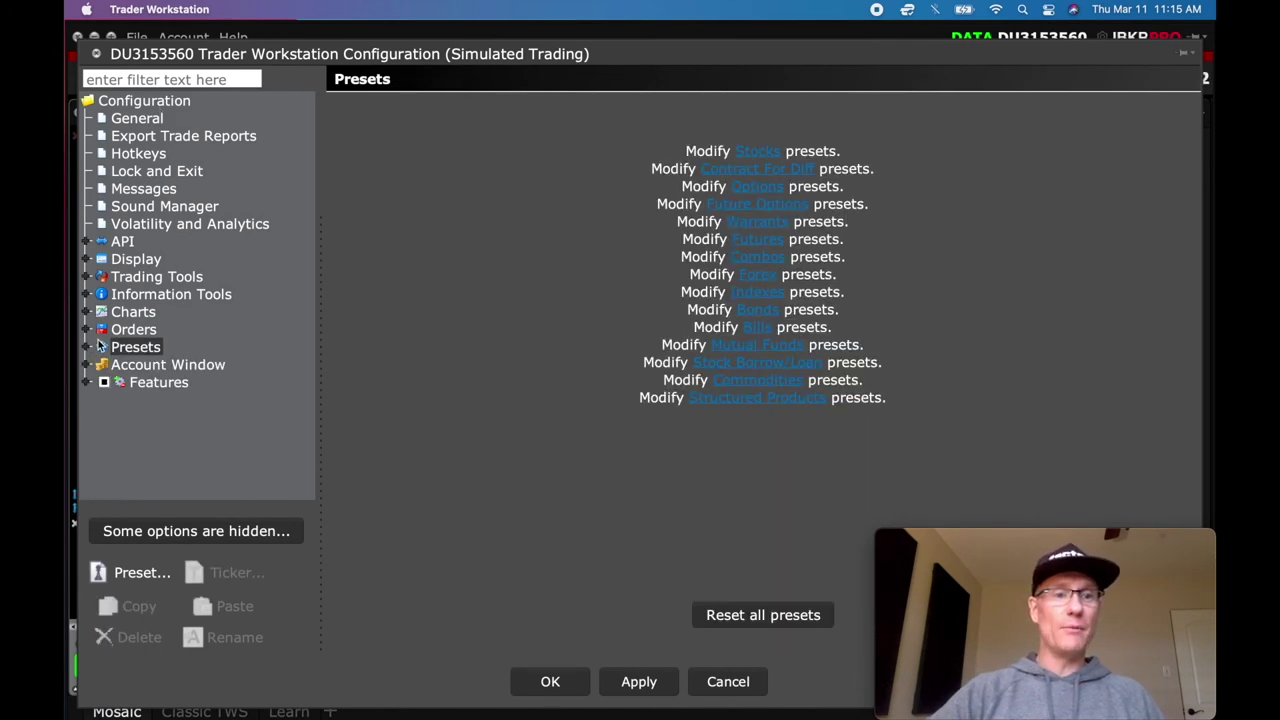
left_click(87, 313)
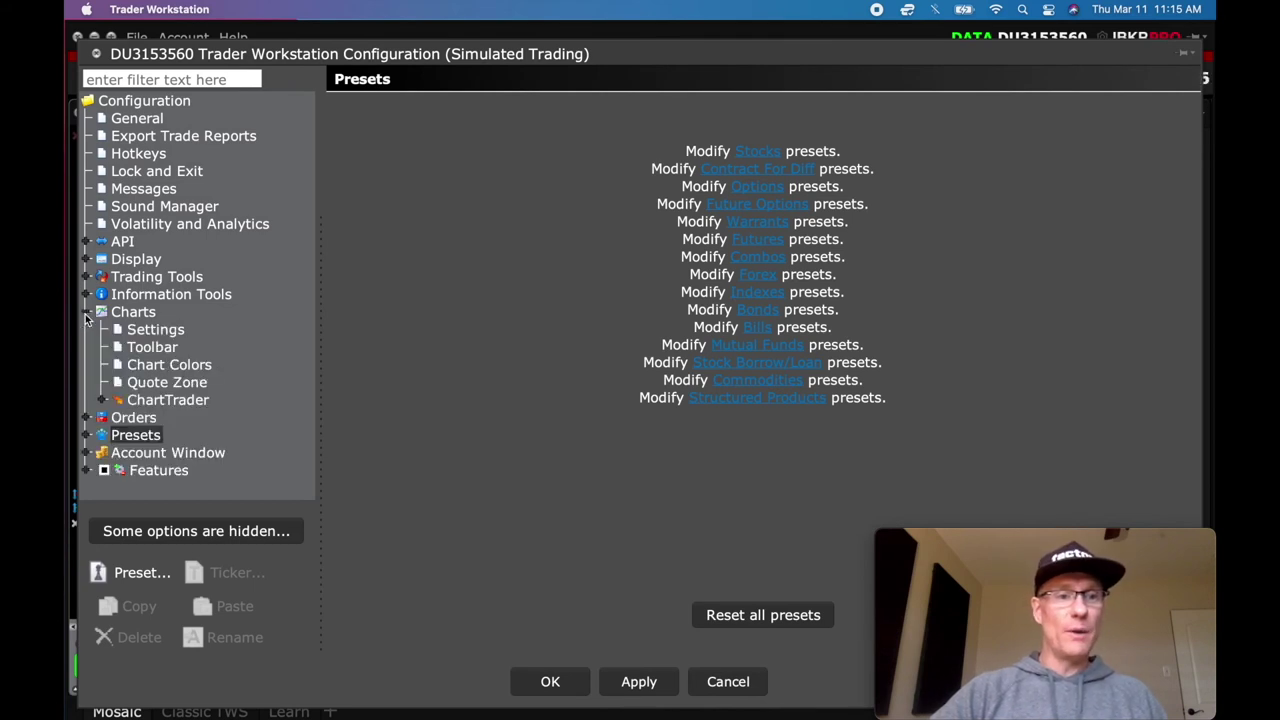
left_click(133, 312)
left_click(152, 400)
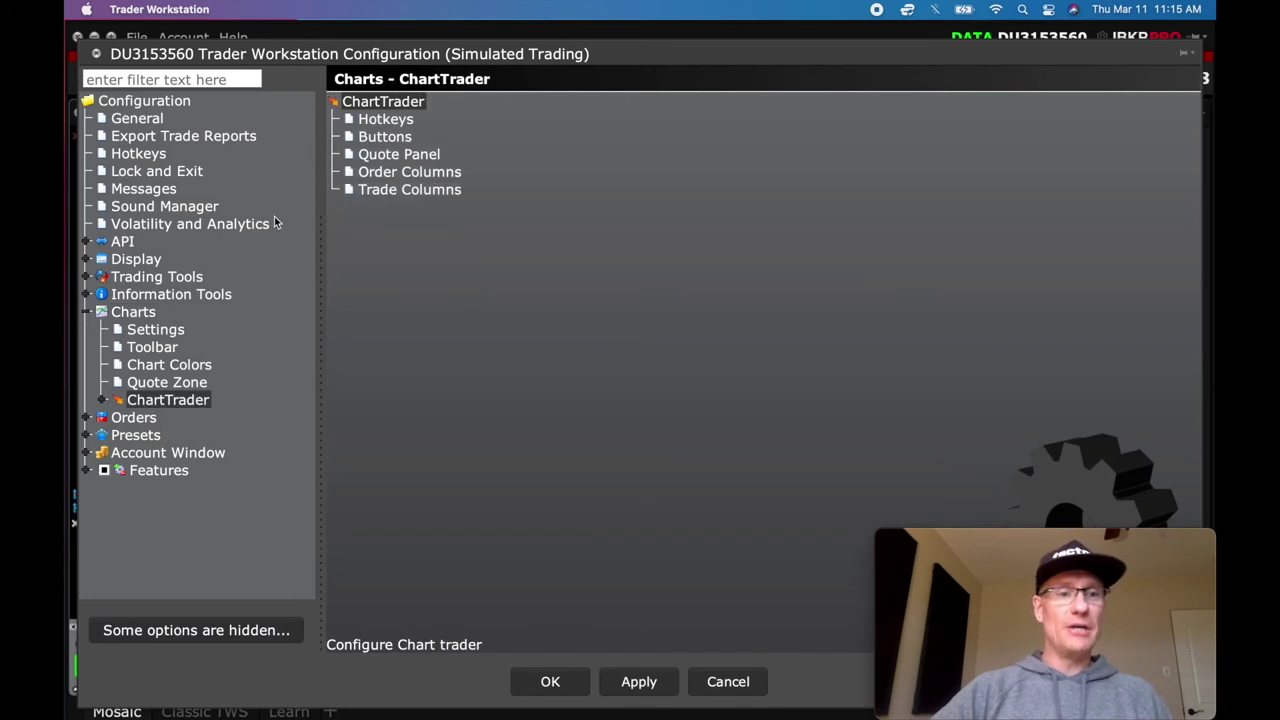
left_click(384, 138)
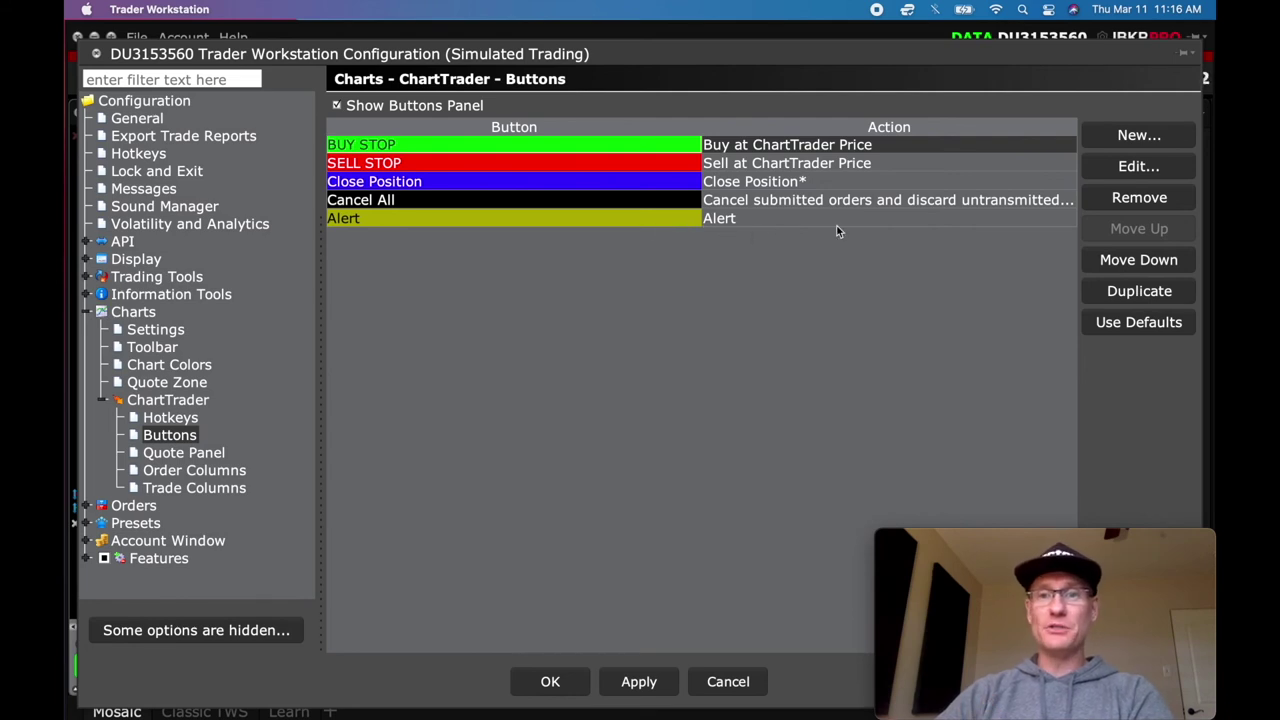
- Open the SELL STOP button's configuration for editing and select Sell as its action
left_click(1088, 135)
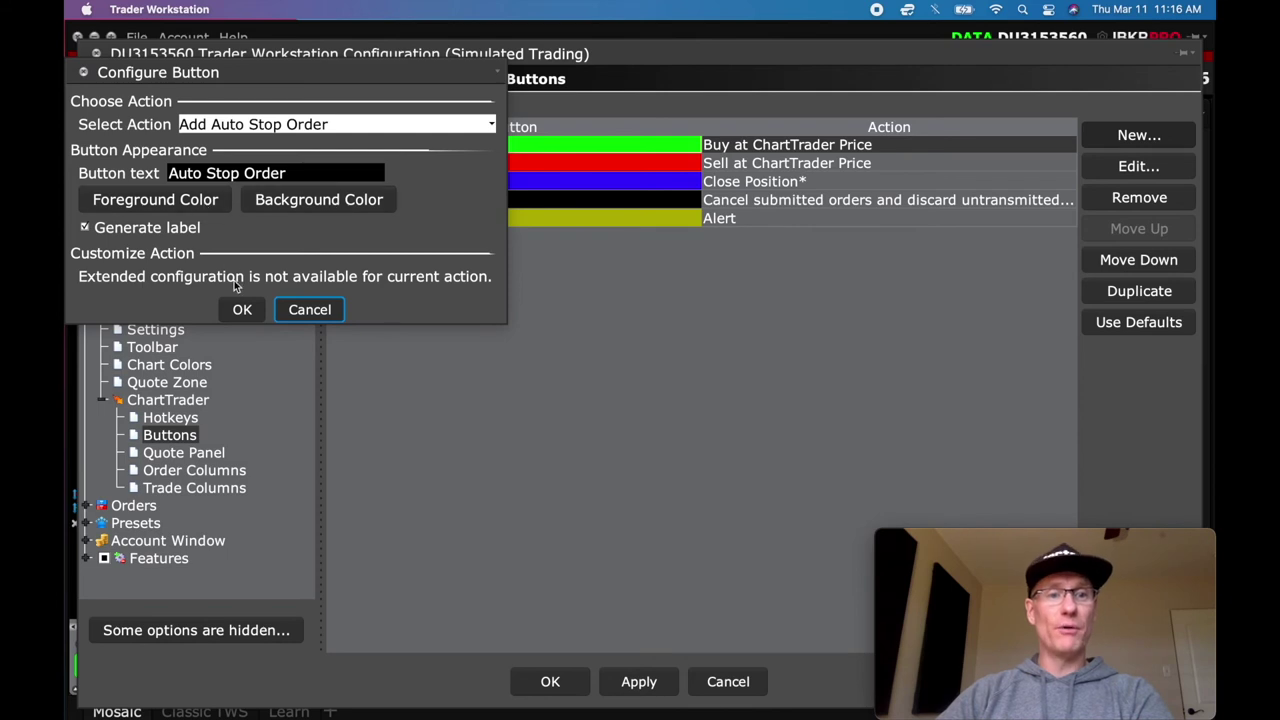
left_click(309, 307)
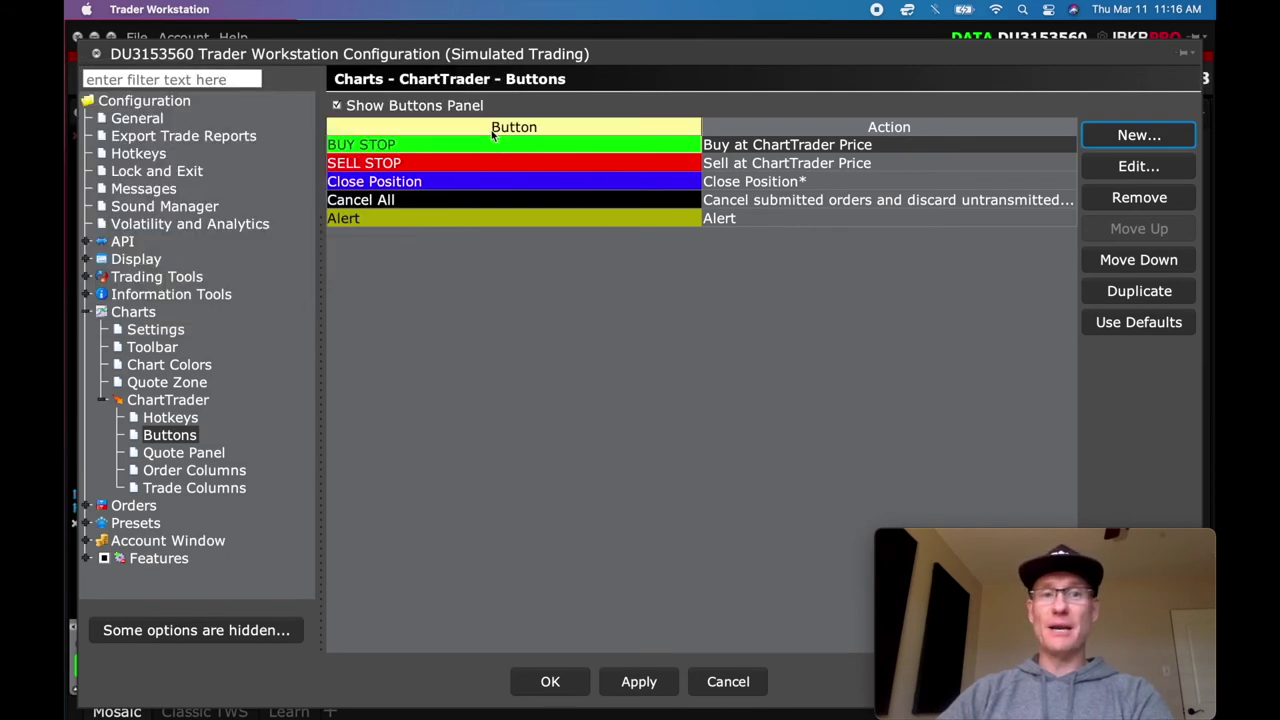
left_click(675, 166)
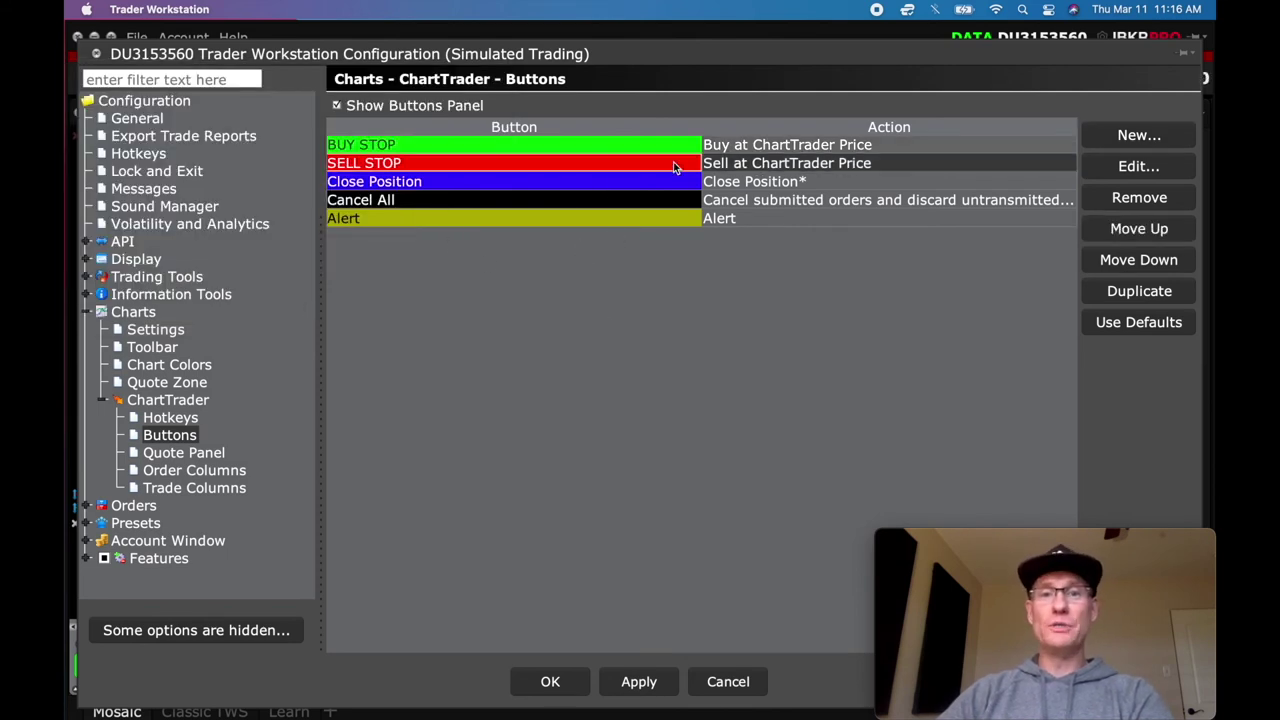
left_click(766, 163)
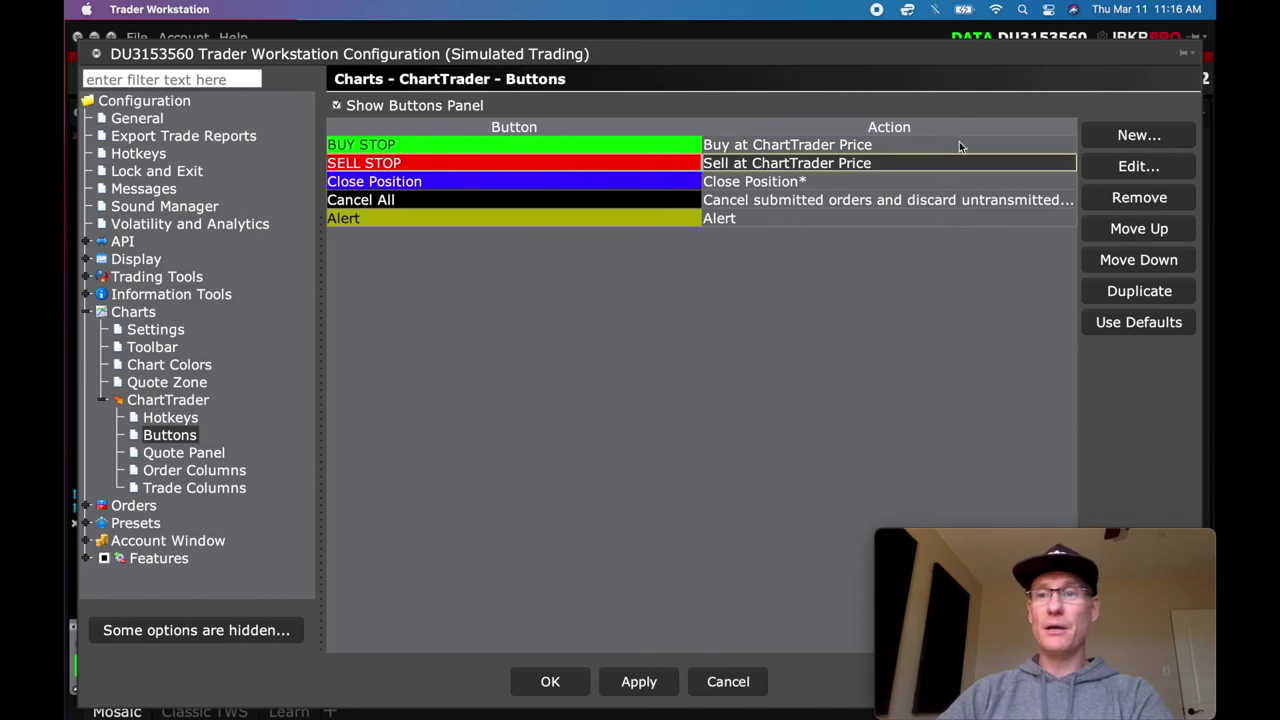
left_click(1118, 167)
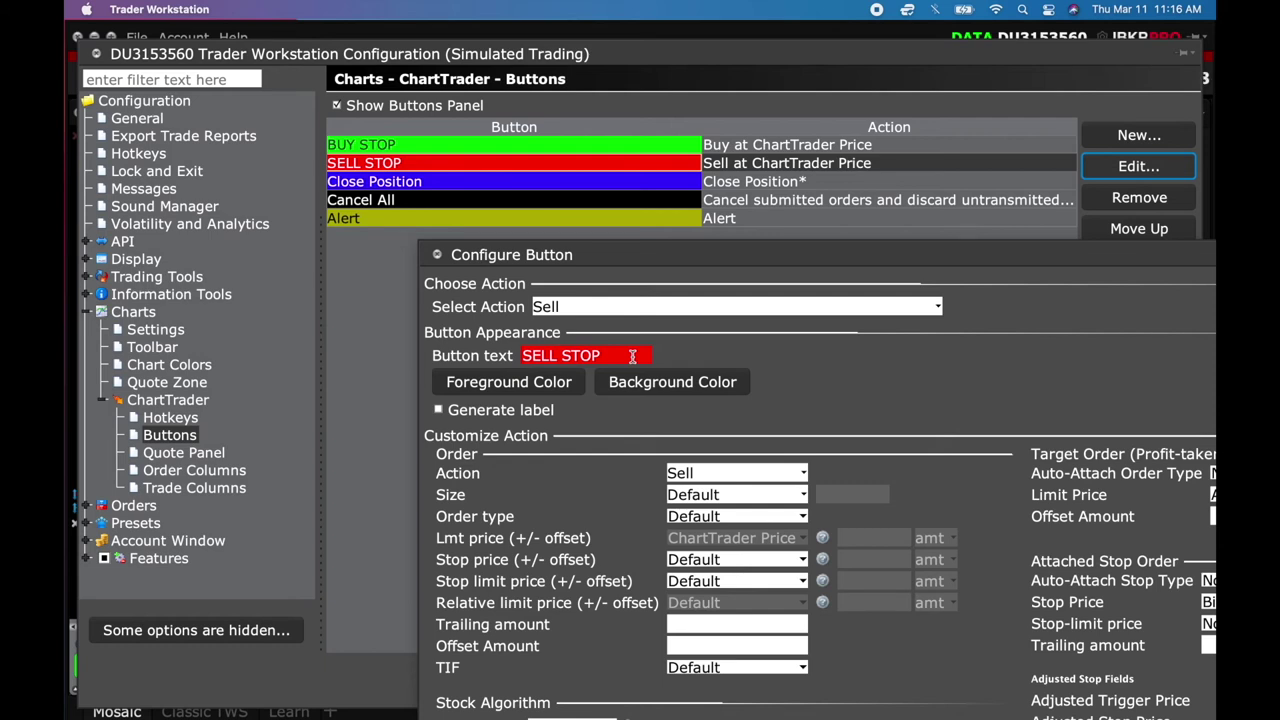
left_click(582, 312)
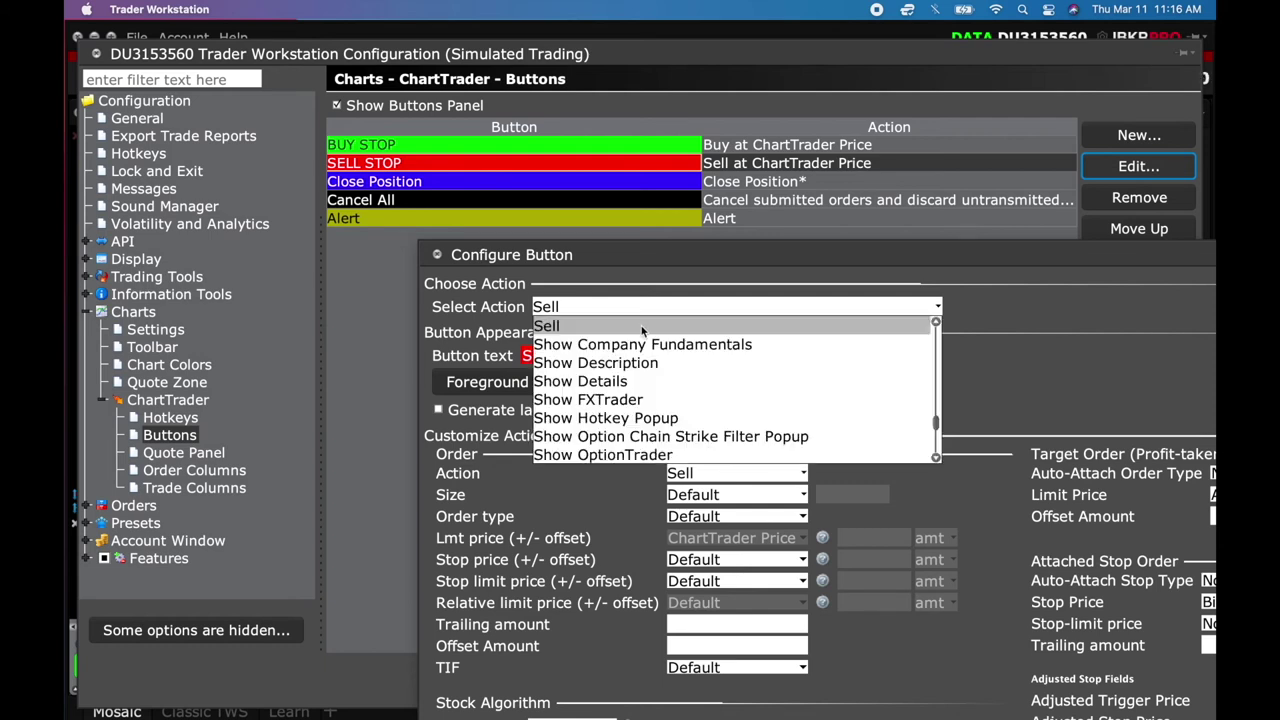
left_click(642, 327)
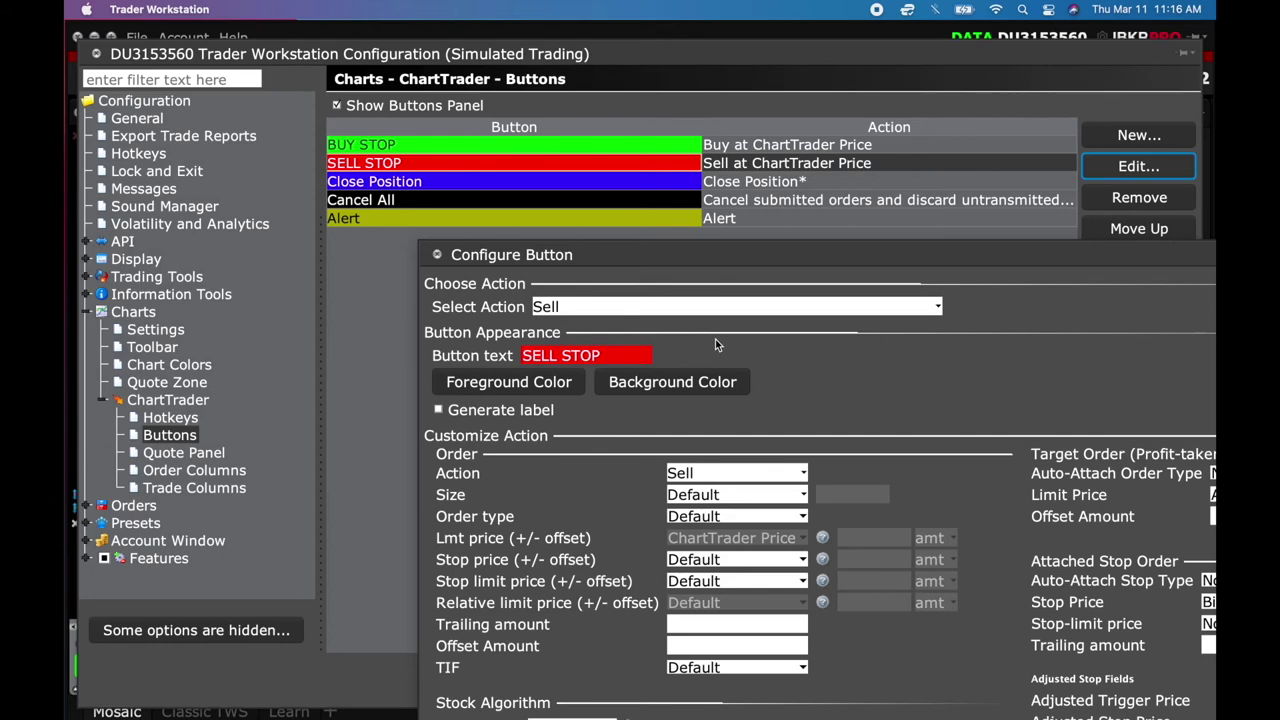
- Review the order size choices in the SELL STOP button's configuration and cancel without changing the button
left_click_drag(741, 254, 402, 45)
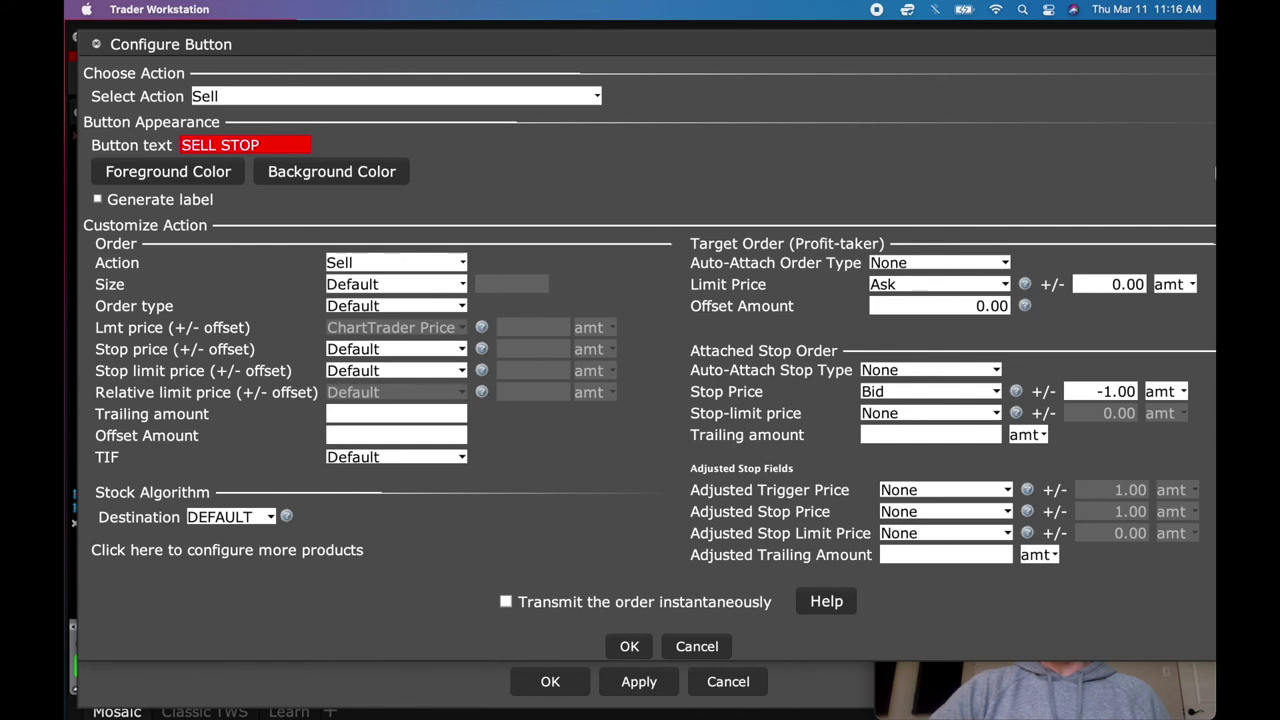
left_click_drag(1191, 49, 1117, 44)
left_click_drag(1186, 53, 1106, 50)
left_click_drag(930, 36, 1012, 28)
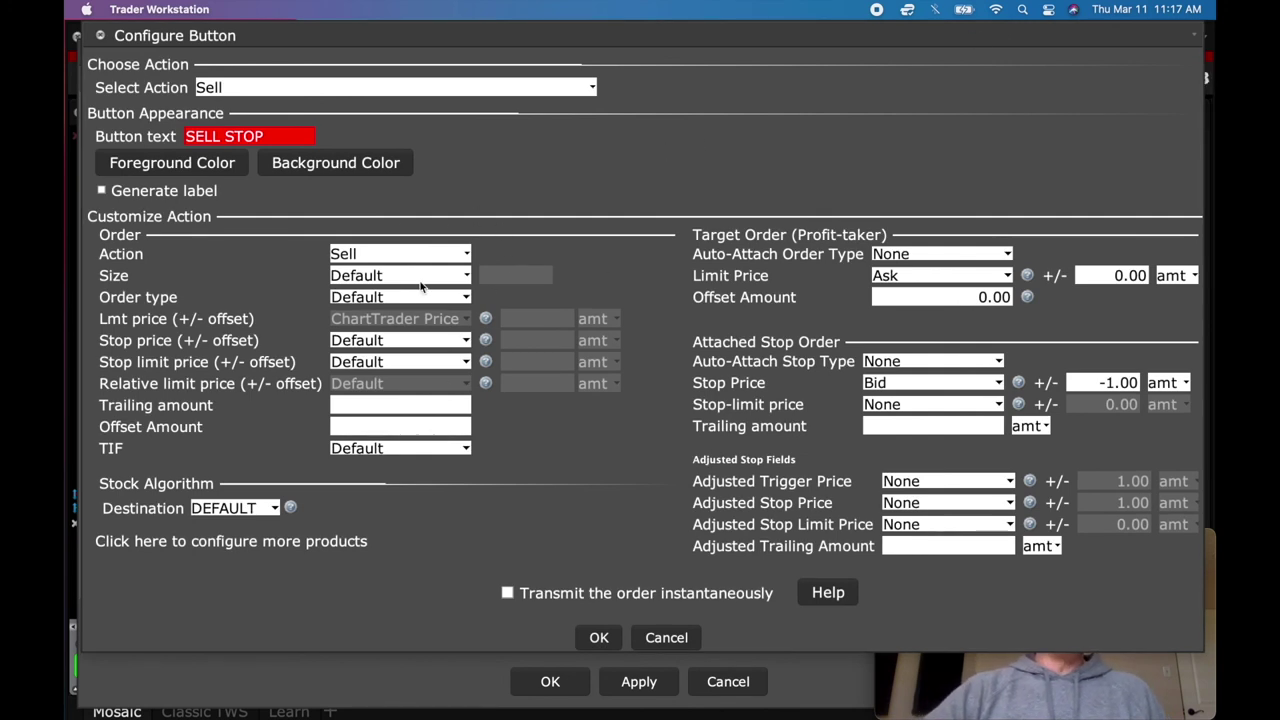
left_click(377, 279)
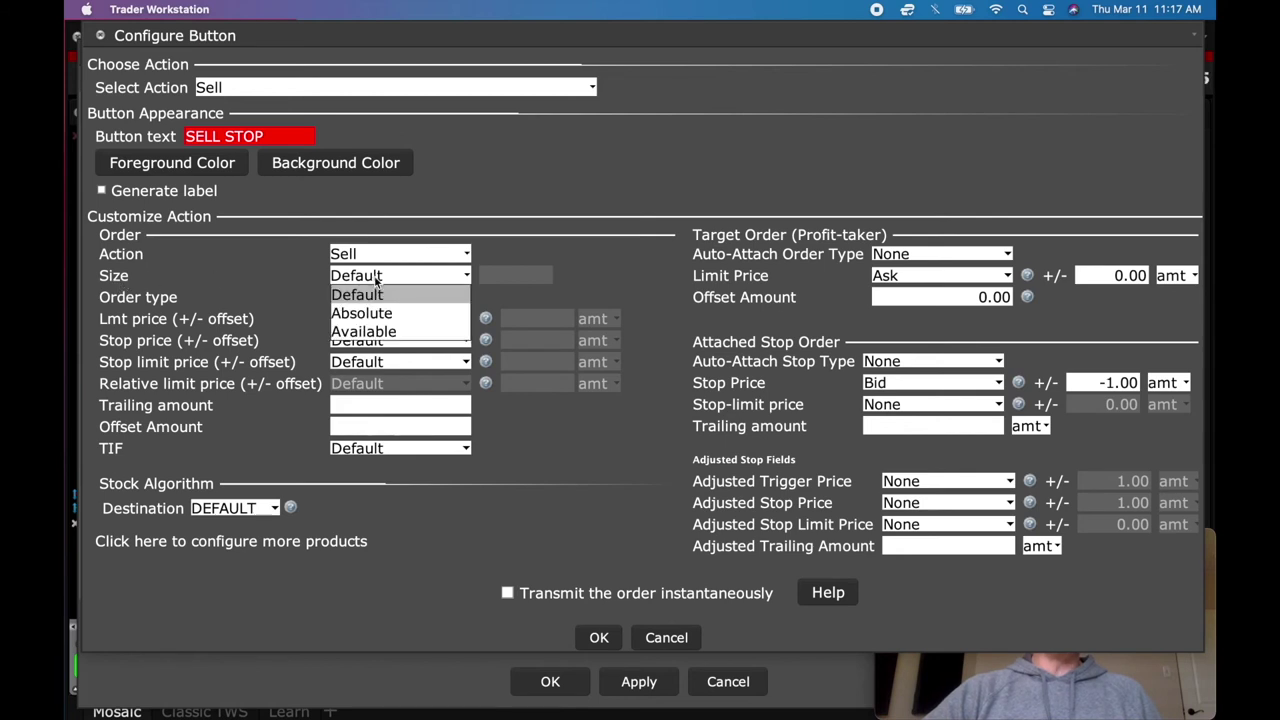
left_click(377, 281)
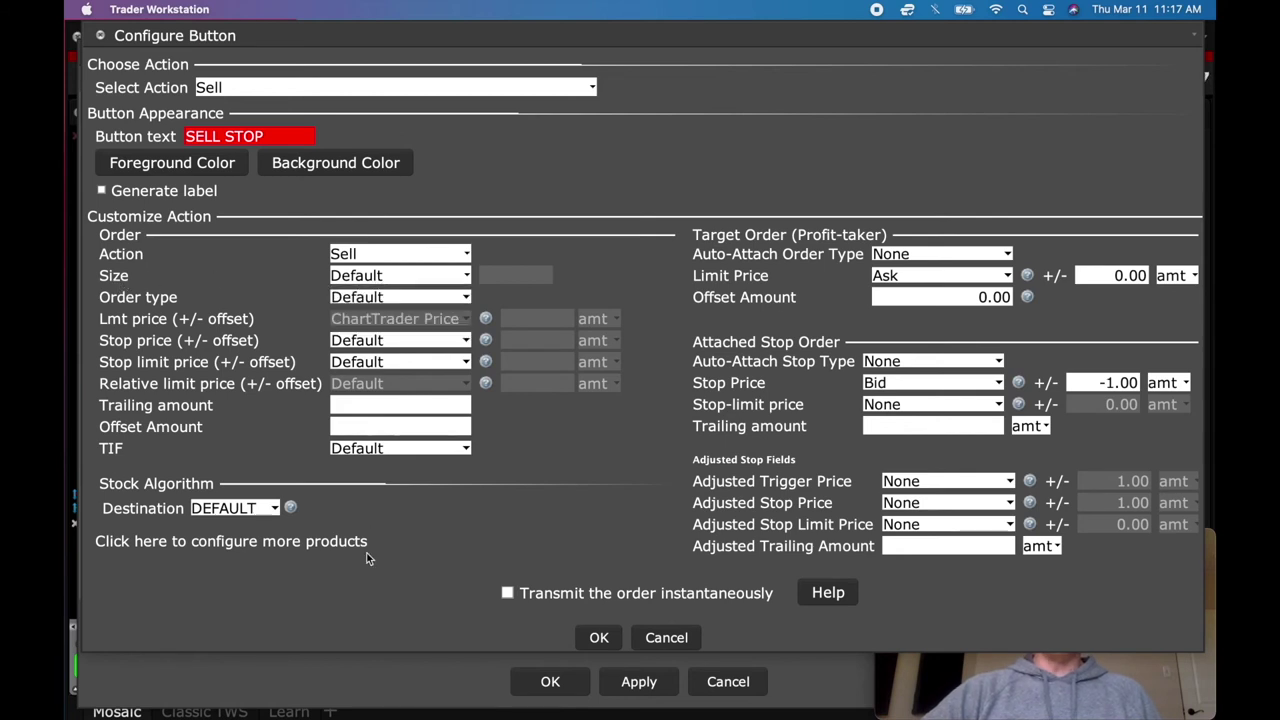
left_click_drag(345, 648, 363, 524)
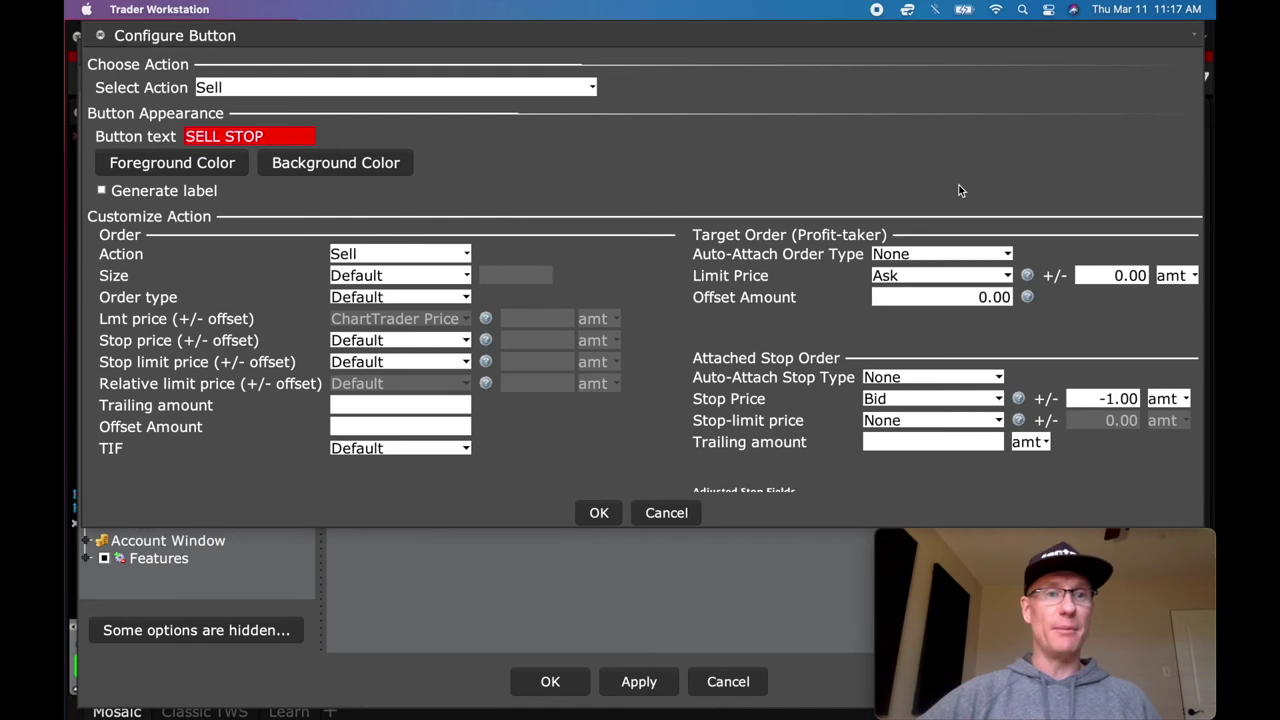
left_click(676, 518)
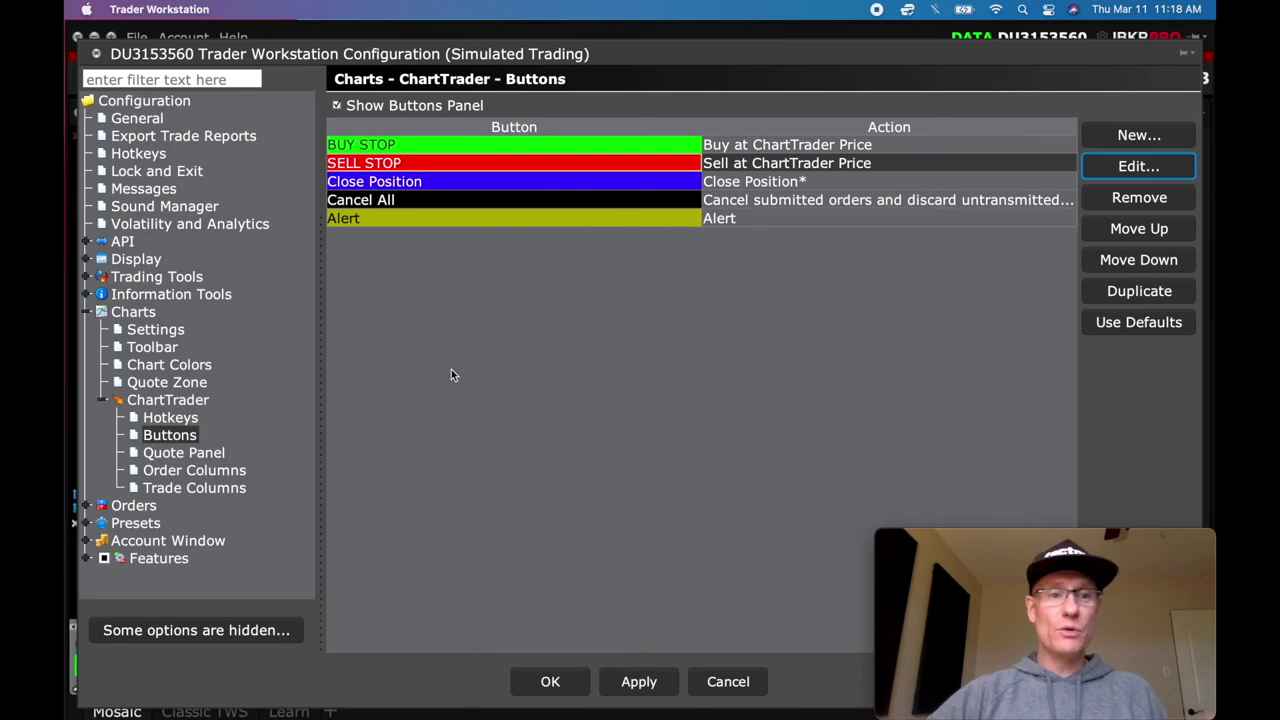
- Collapse the Charts settings and cancel the configuration, and collapse and re-expand the Buttons panel below the AMD chart
left_click(103, 401)
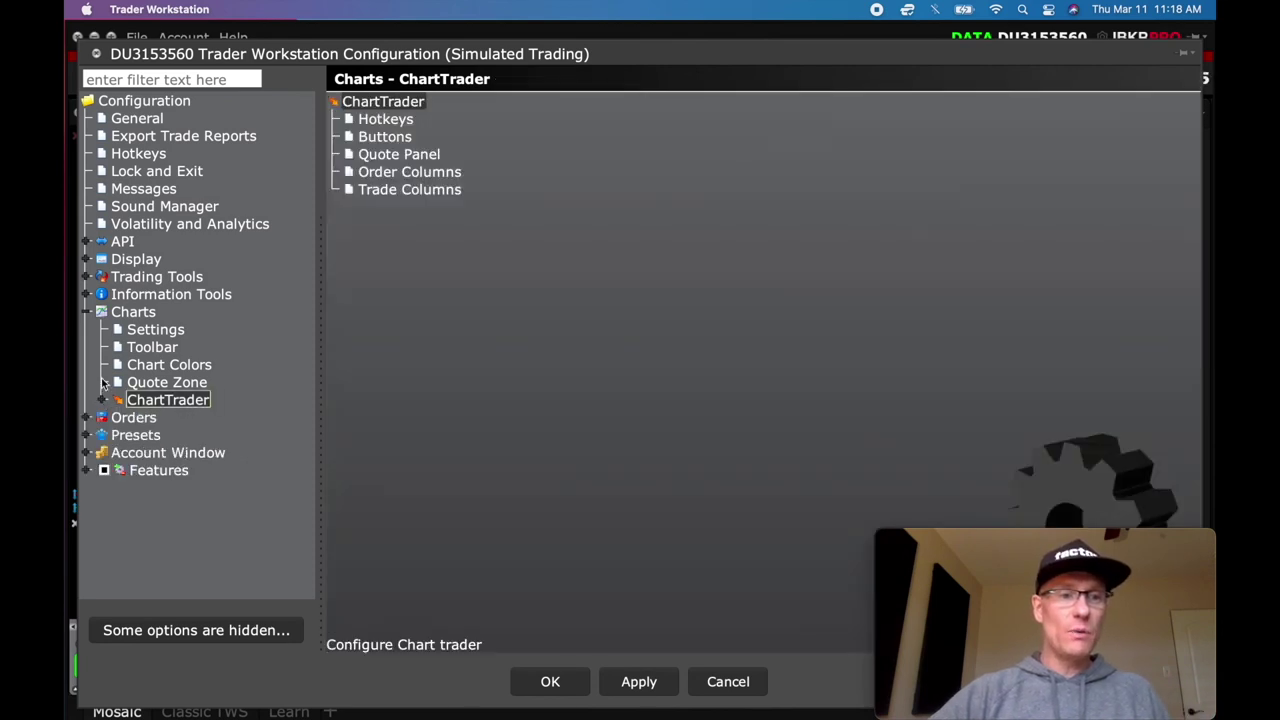
left_click(86, 315)
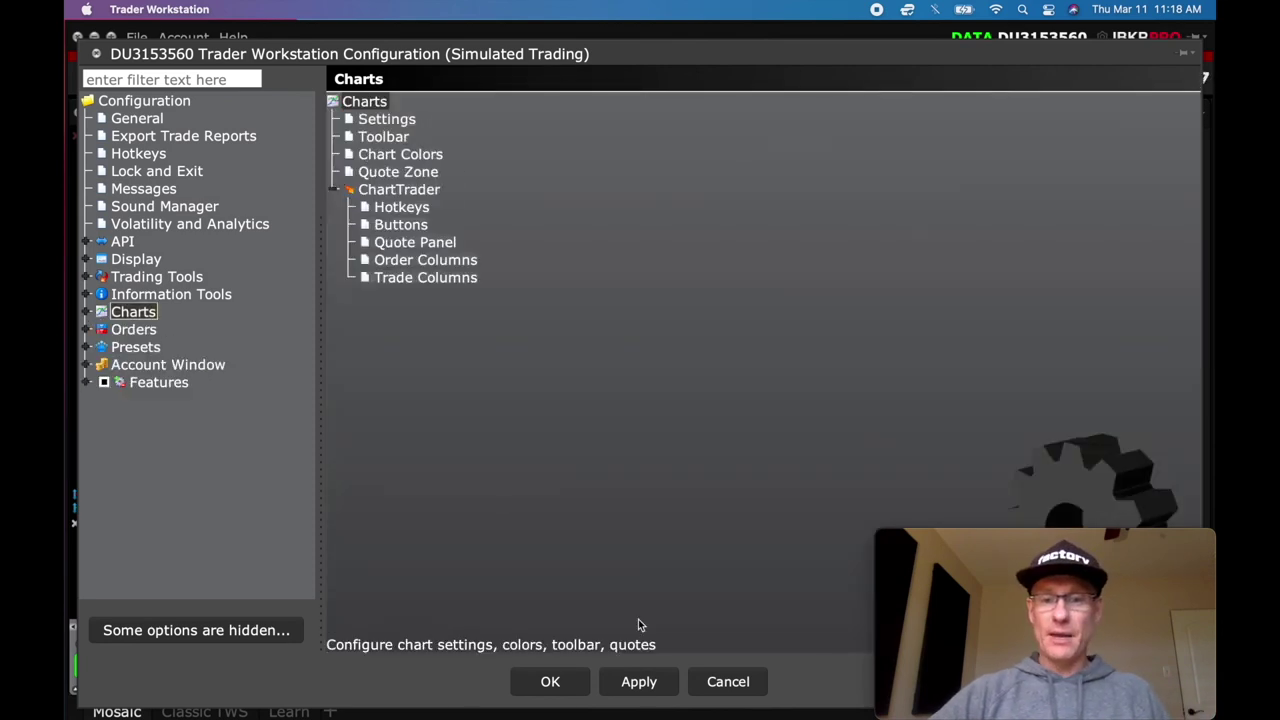
left_click(722, 683)
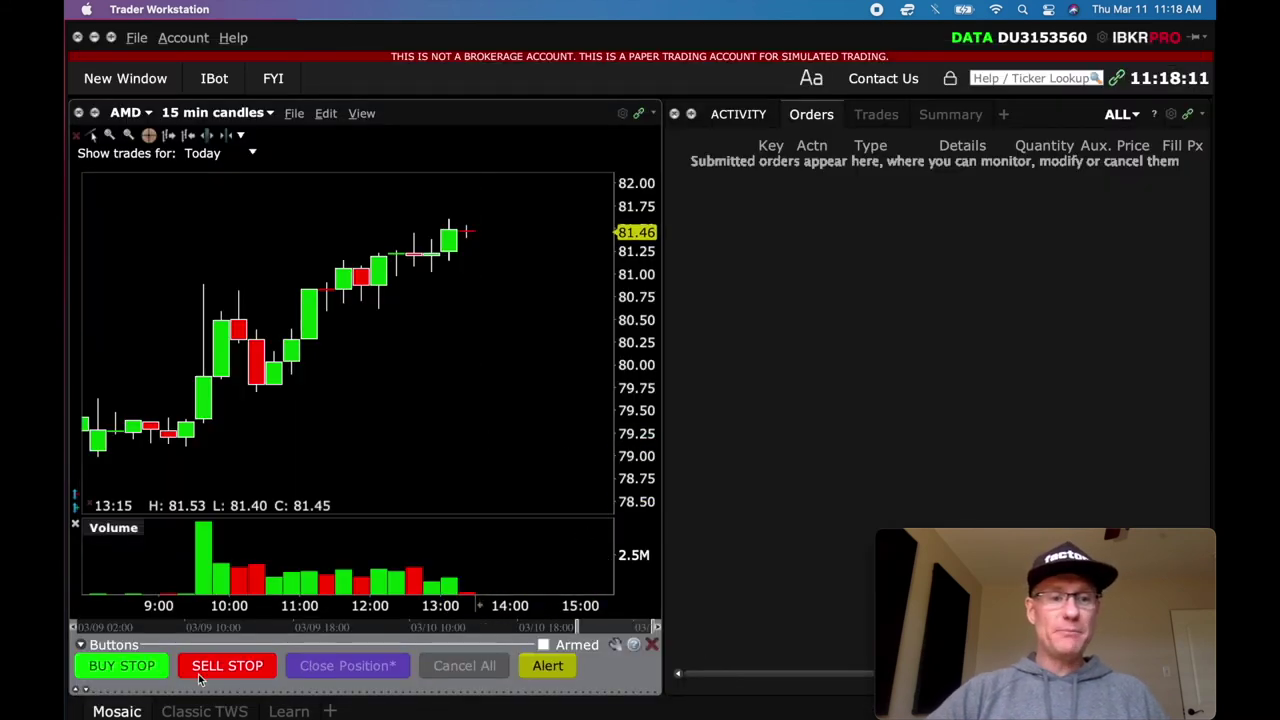
left_click(81, 646)
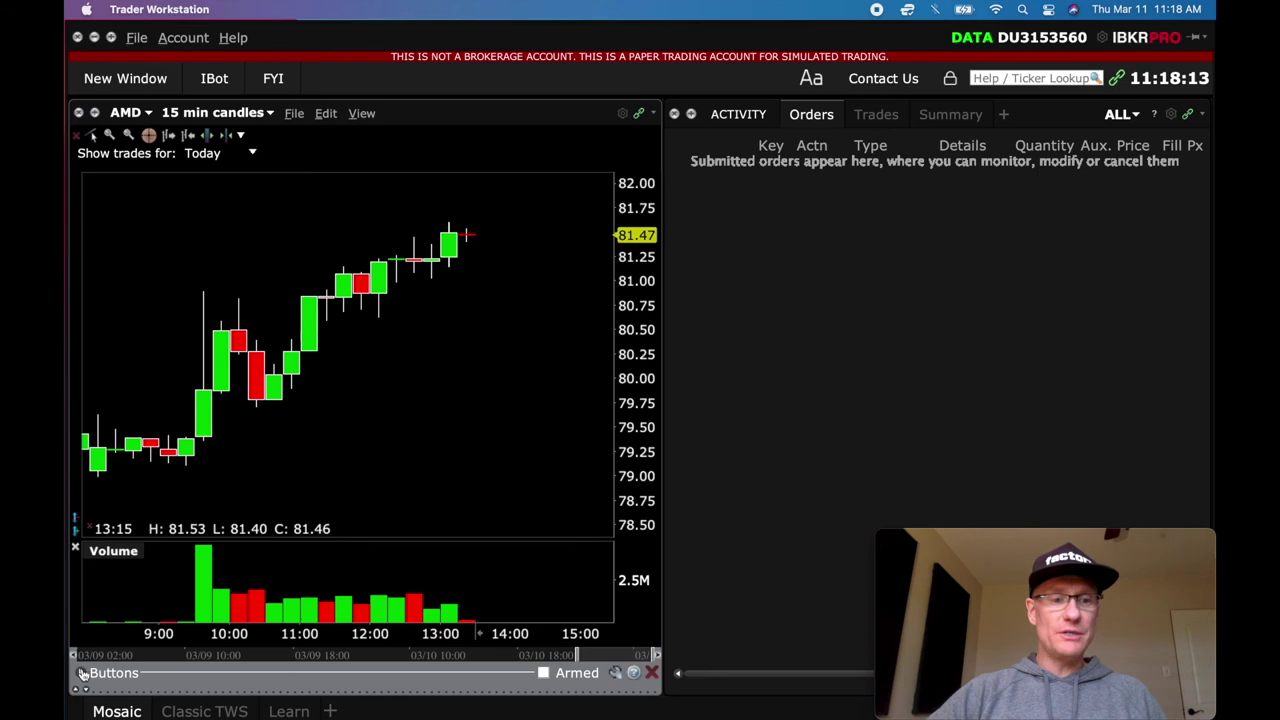
left_click(84, 672)
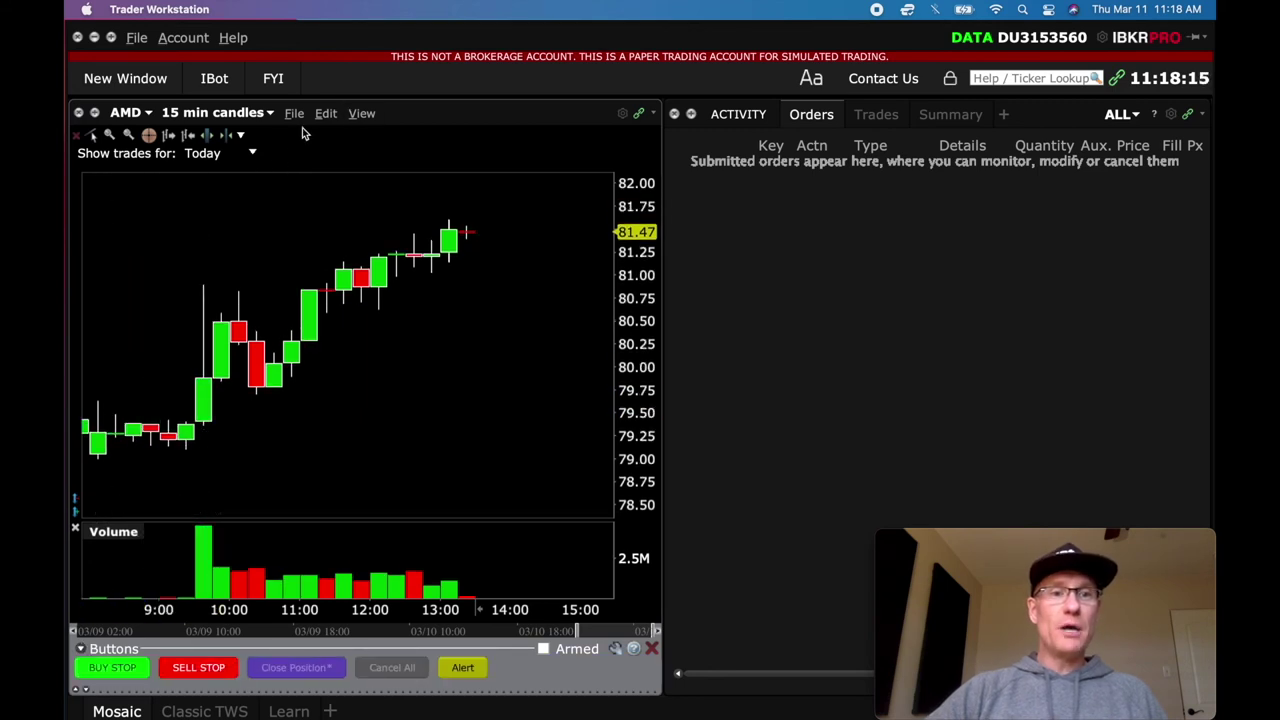
- Open the AMD chart's parameters and expand the Additional Data and Features section
left_click(294, 114)
mouse_move(325, 116)
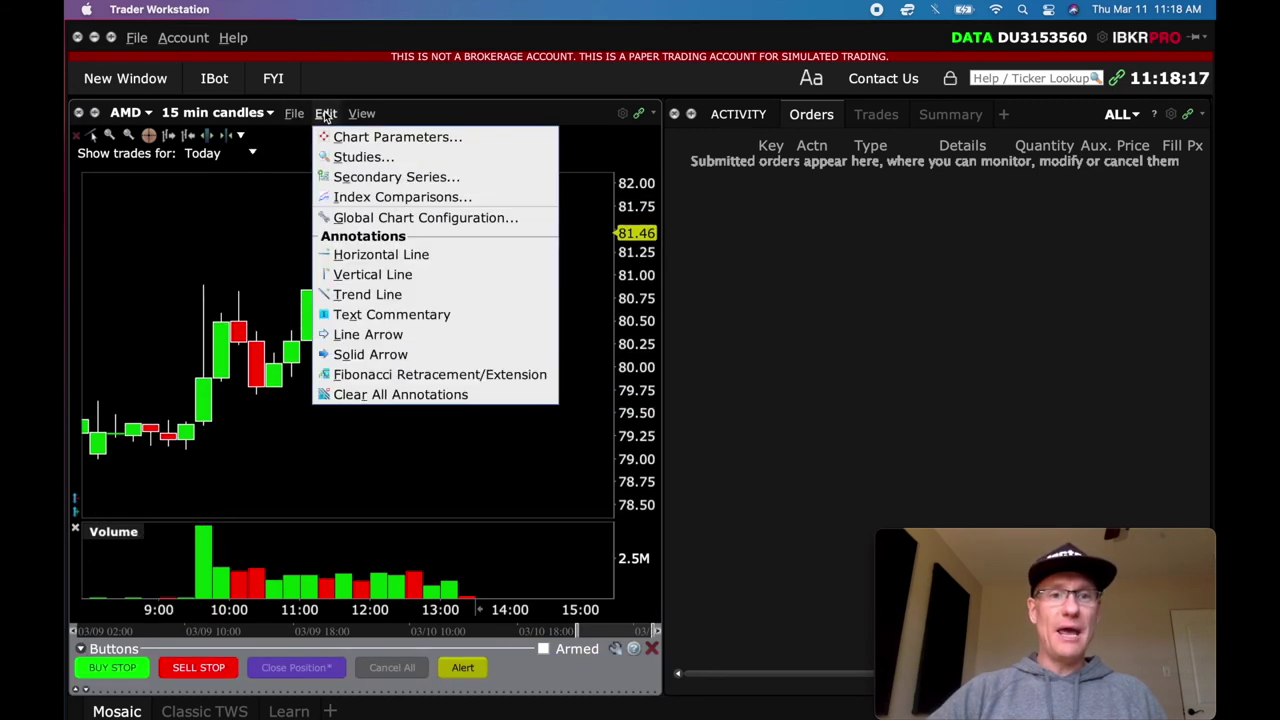
left_click(352, 138)
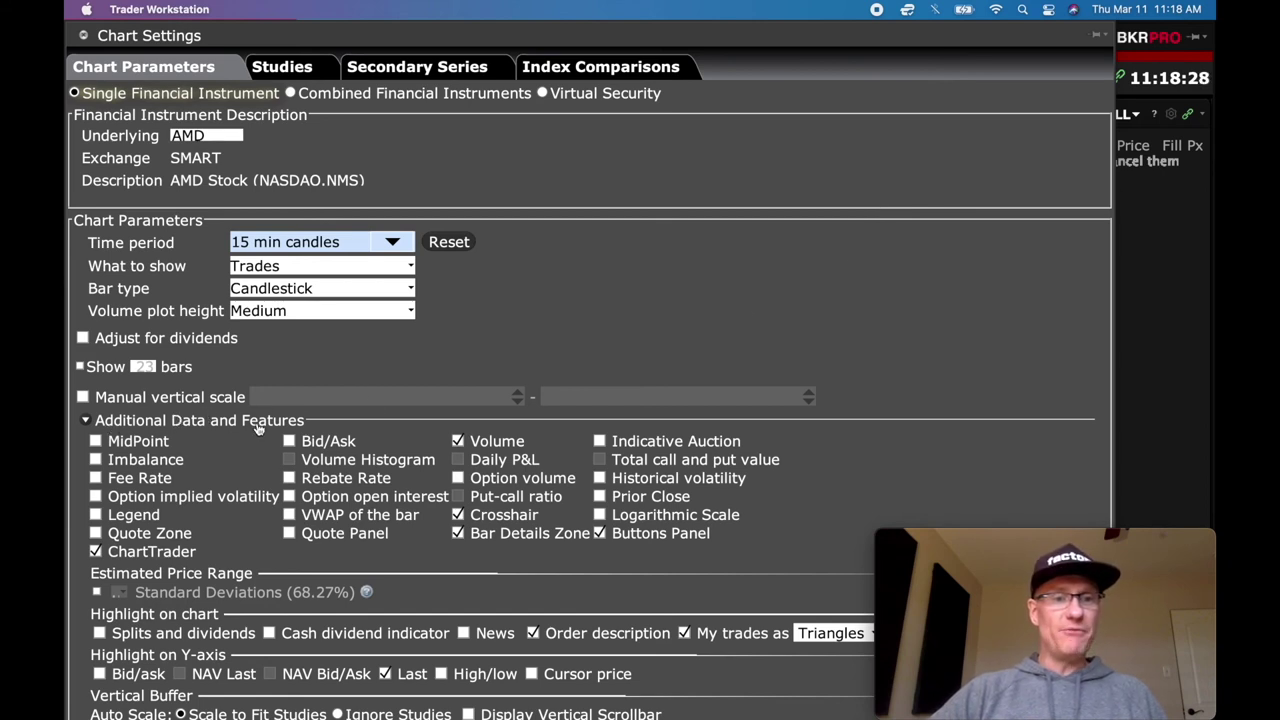
left_click(86, 421)
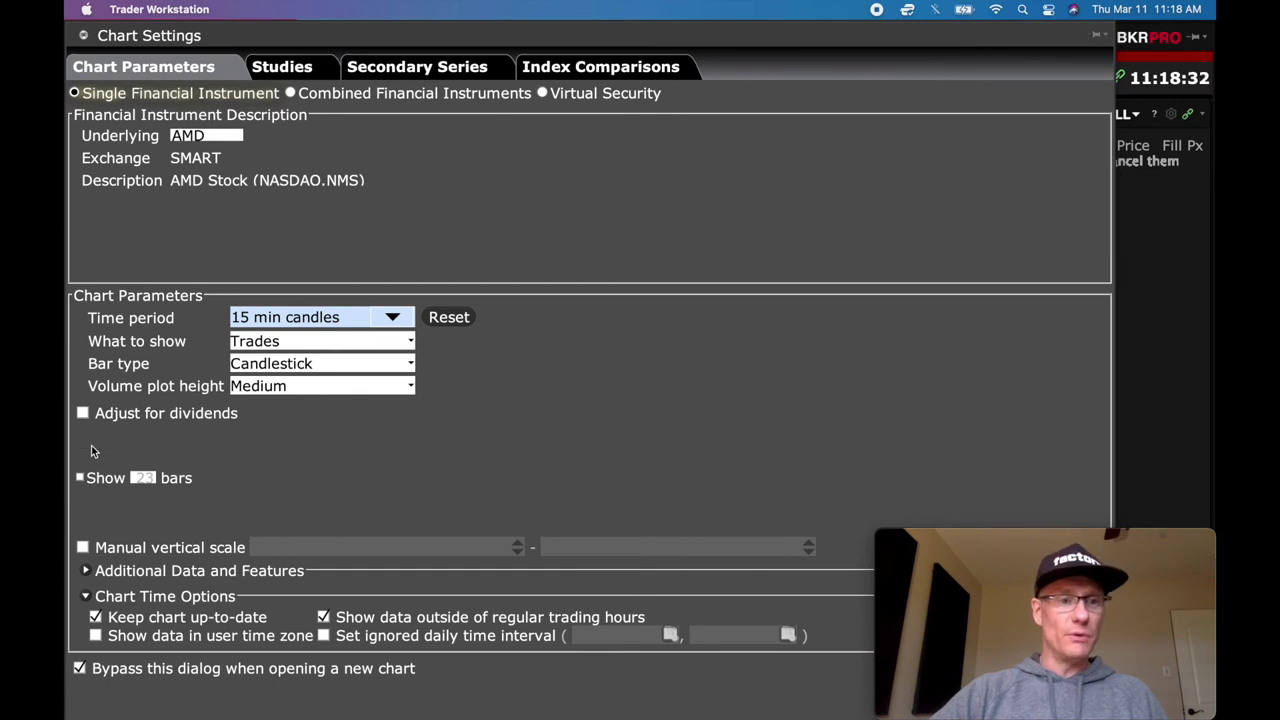
left_click(86, 570)
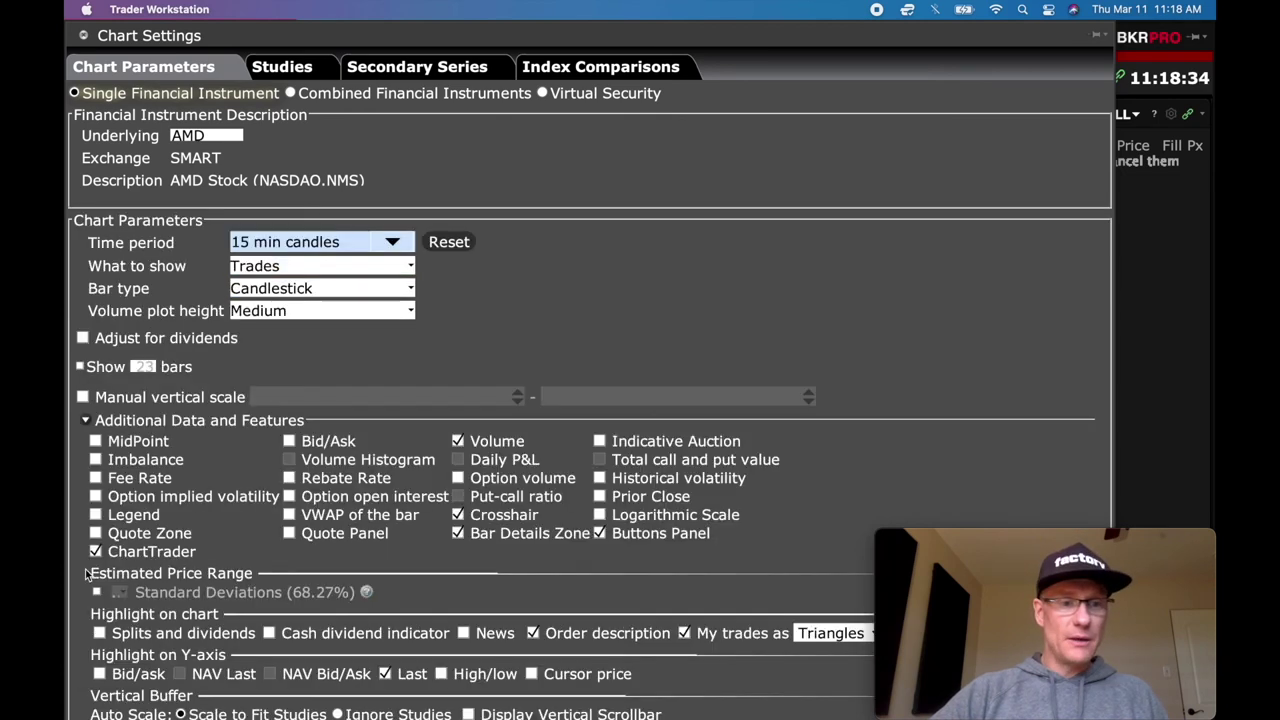
- Toggle the Buttons Panel option off and back on, apply the chart settings and close them
left_click(600, 534)
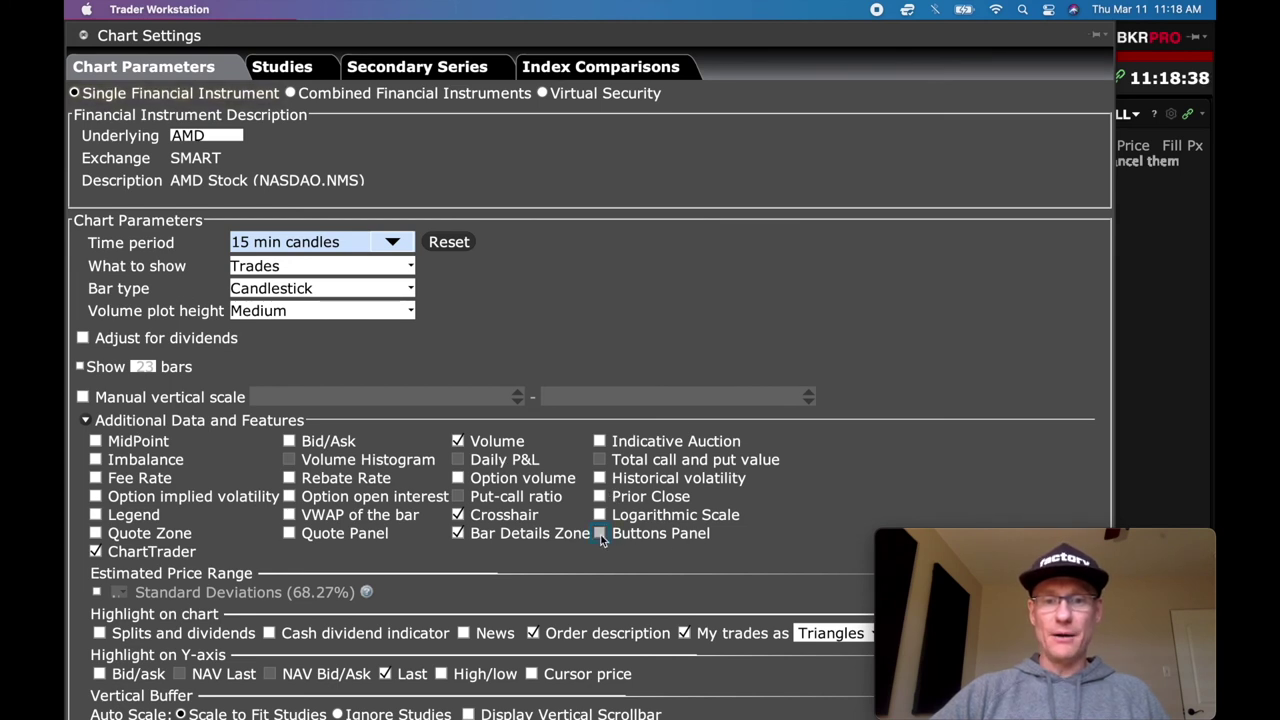
left_click(600, 534)
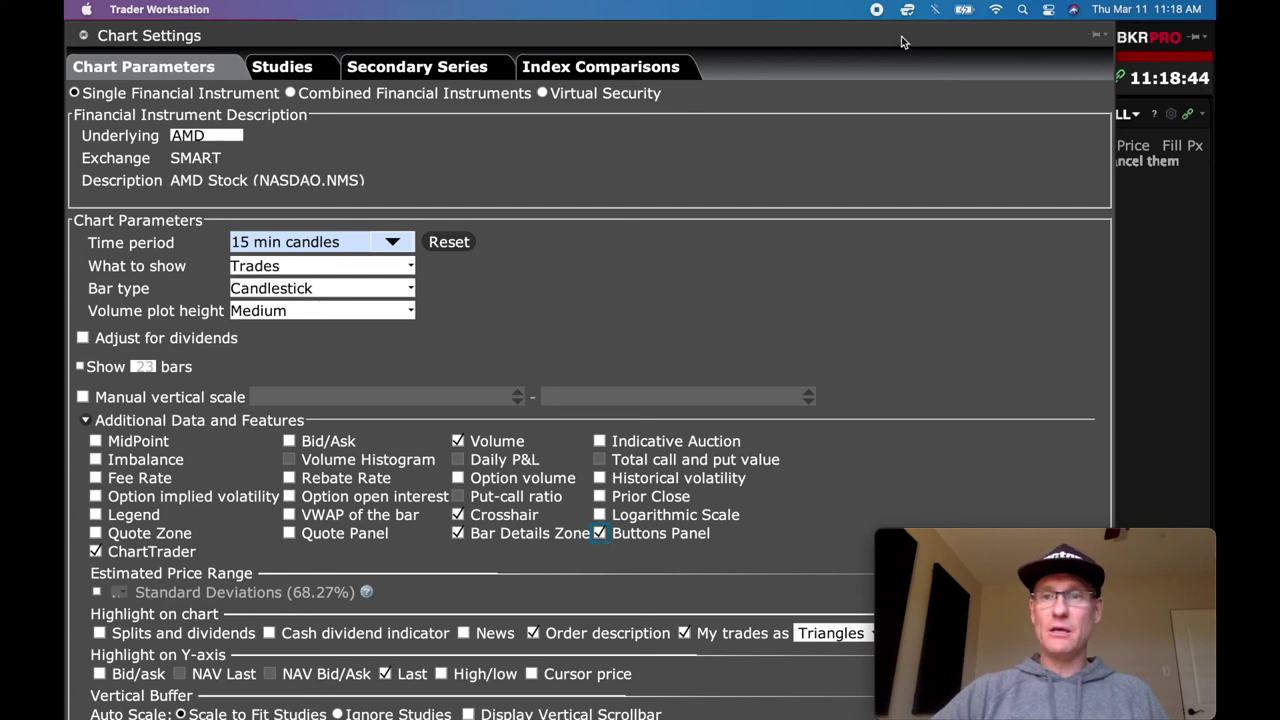
left_click_drag(905, 52, 921, 52)
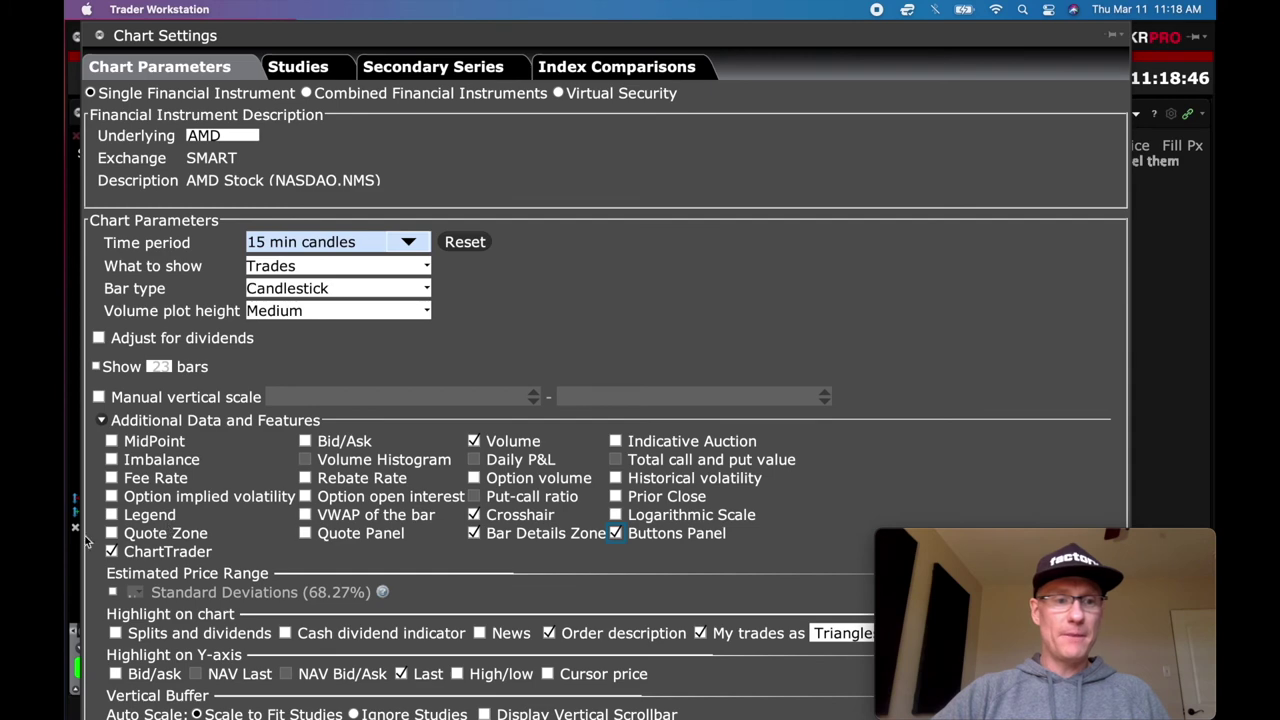
left_click_drag(204, 19, 304, 68)
left_click(520, 530)
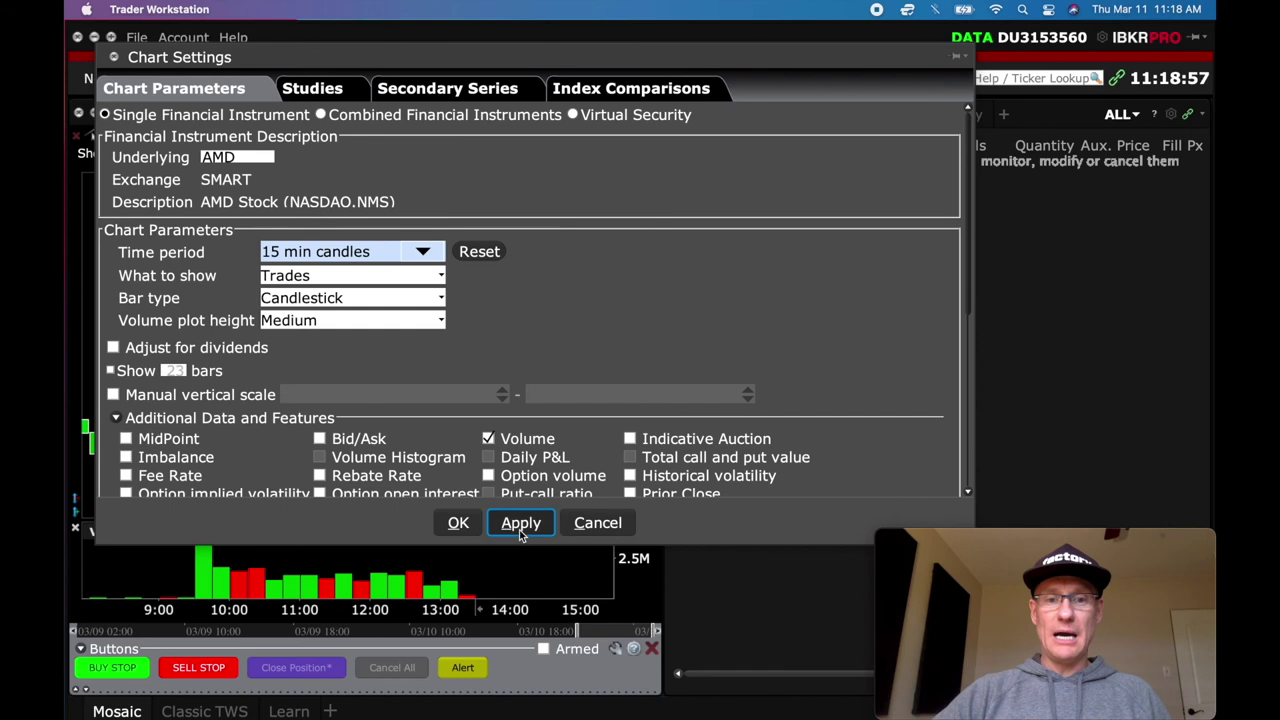
left_click(458, 523)
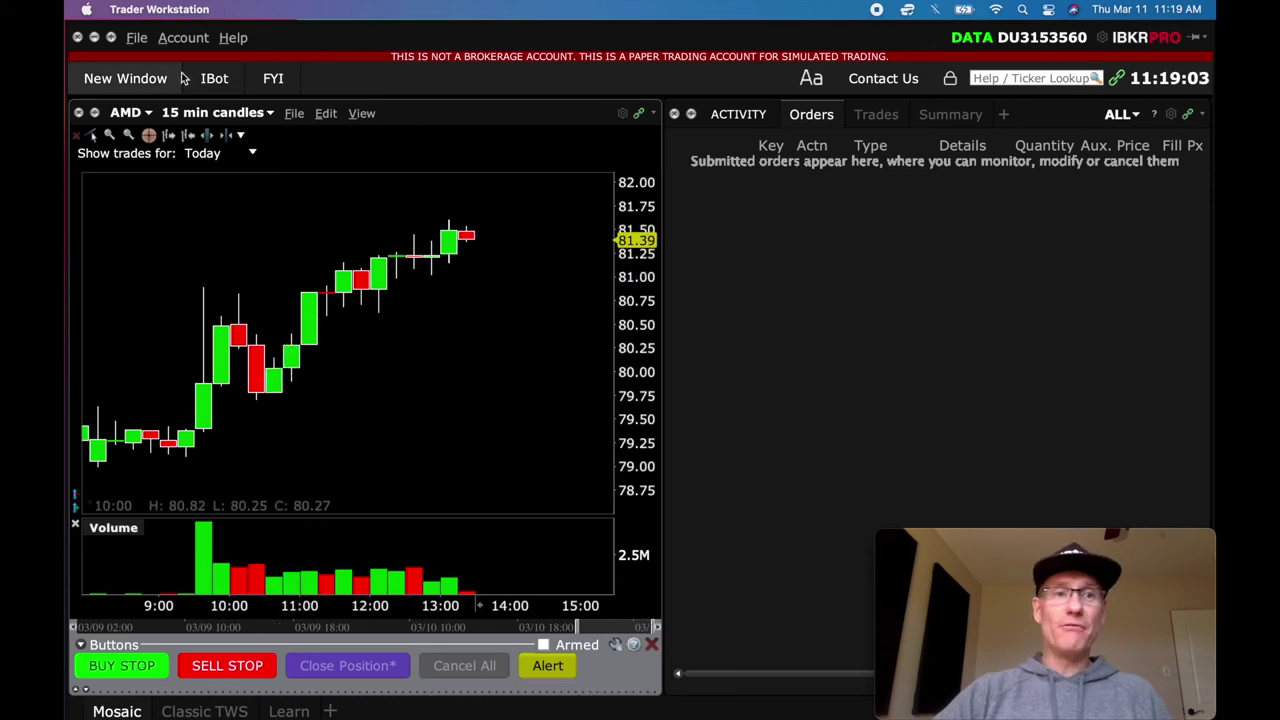
- Reopen the AMD chart's parameters, disable the Buttons Panel, and apply the change to hide the trading buttons
left_click(326, 113)
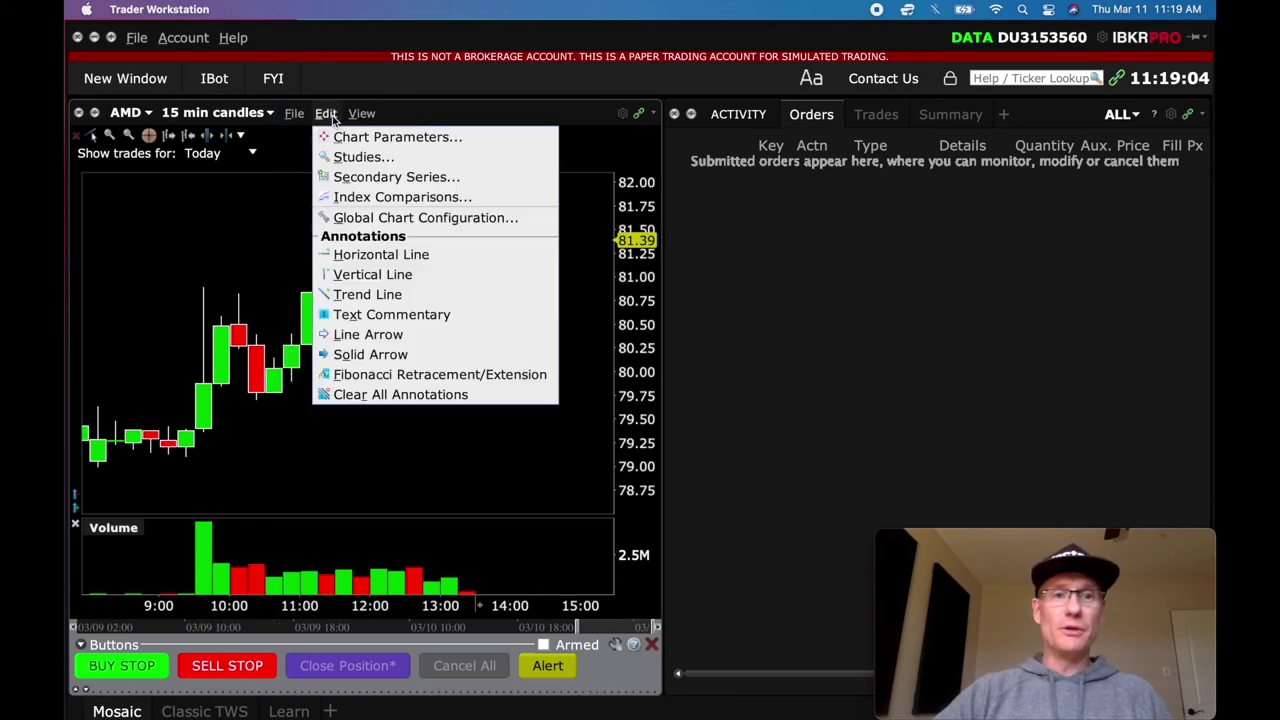
left_click(386, 138)
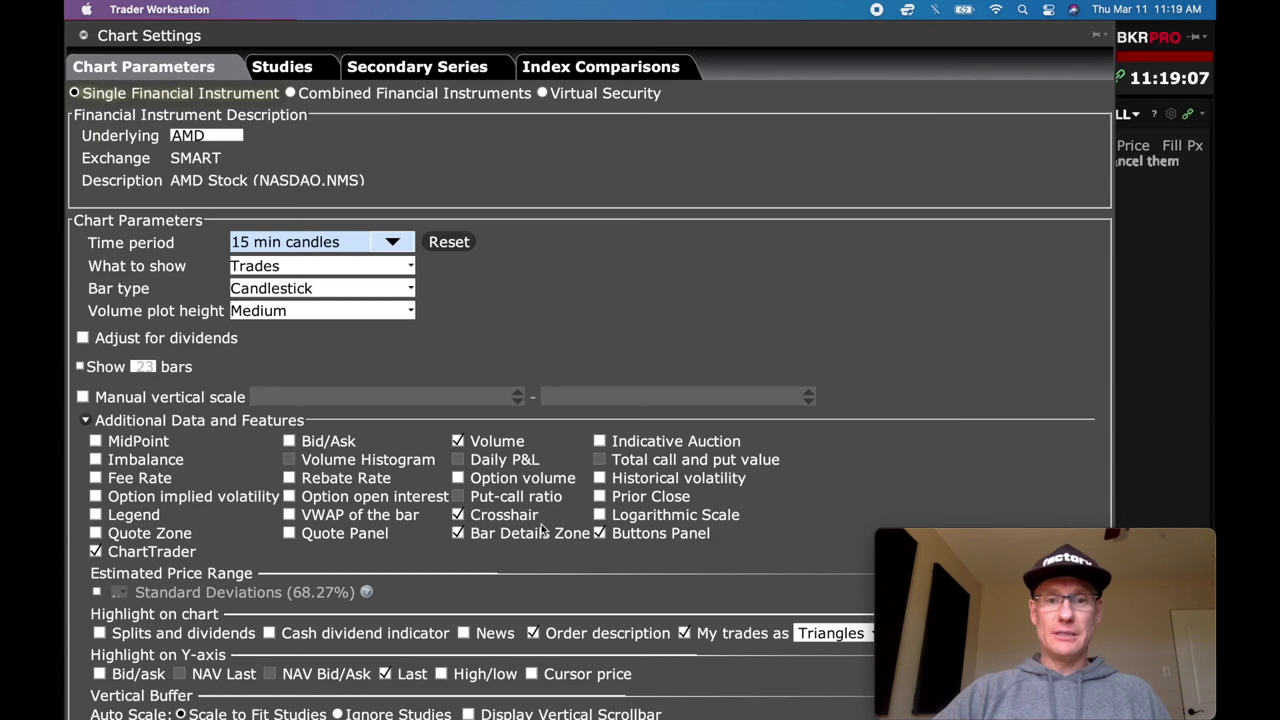
mouse_move(640, 25)
left_mouse_down()
mouse_move(640, 235)
mouse_move(643, 36)
left_mouse_up()
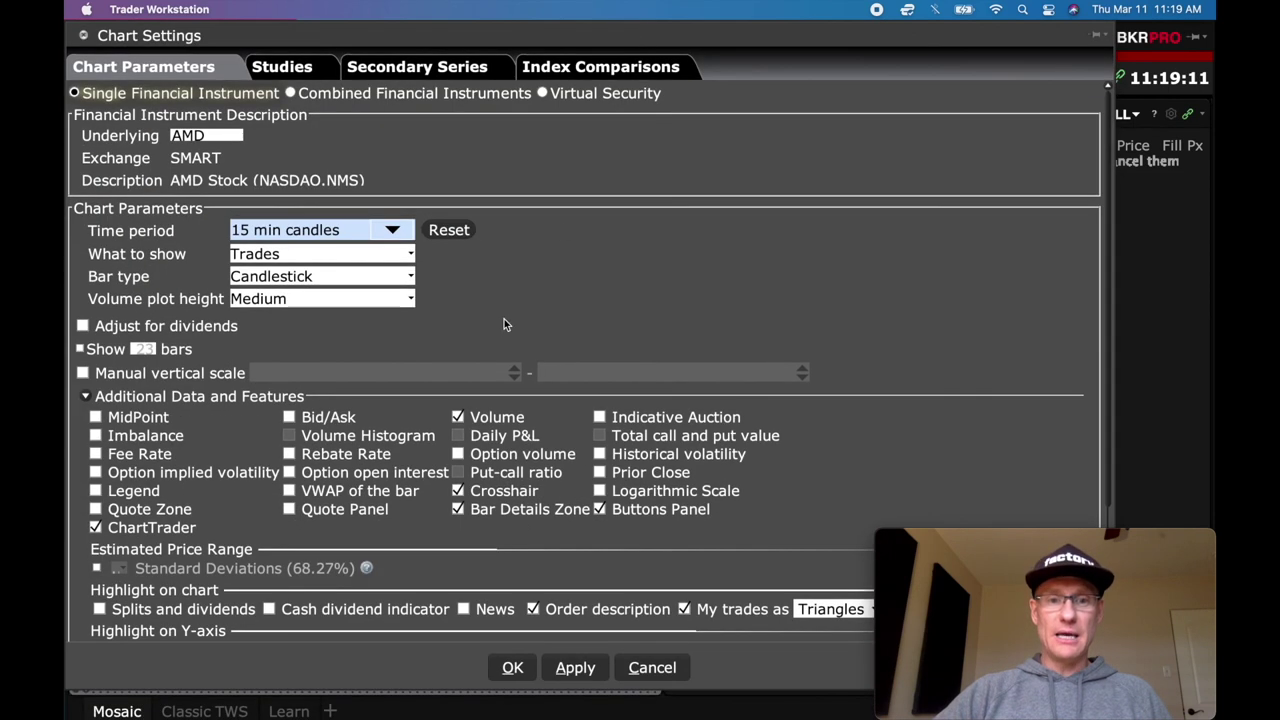
left_click(600, 510)
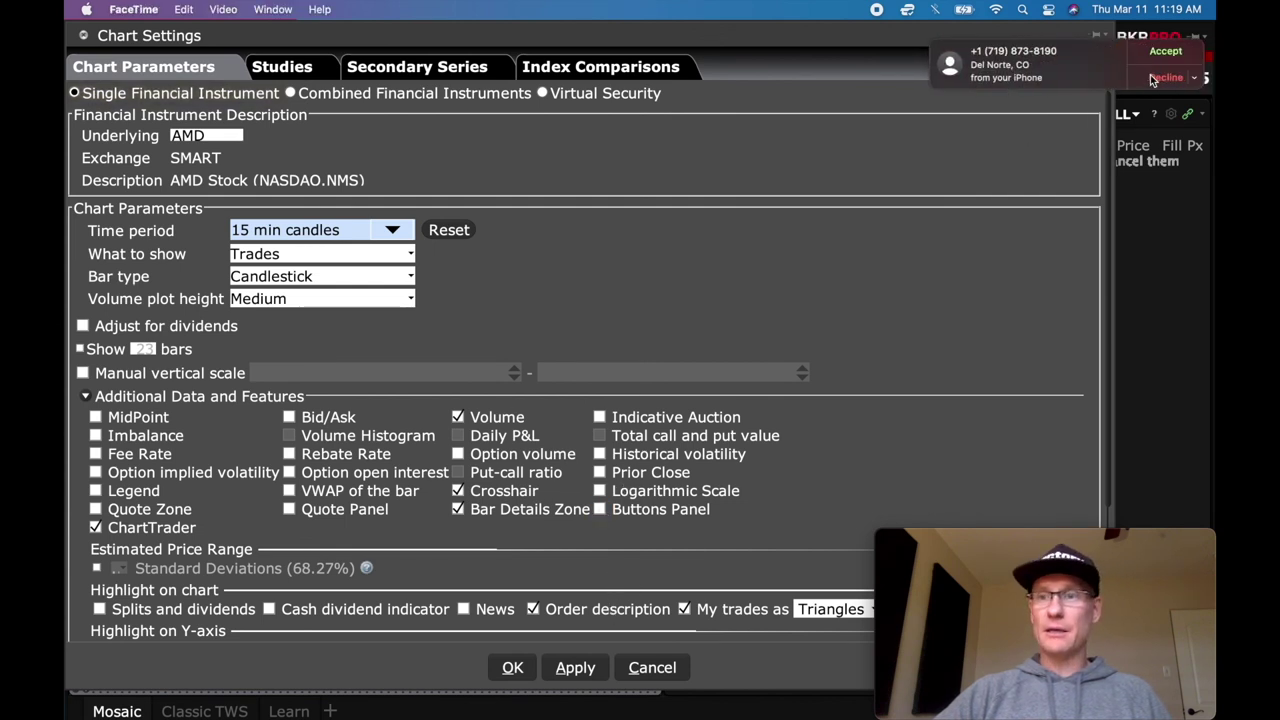
left_click(576, 668)
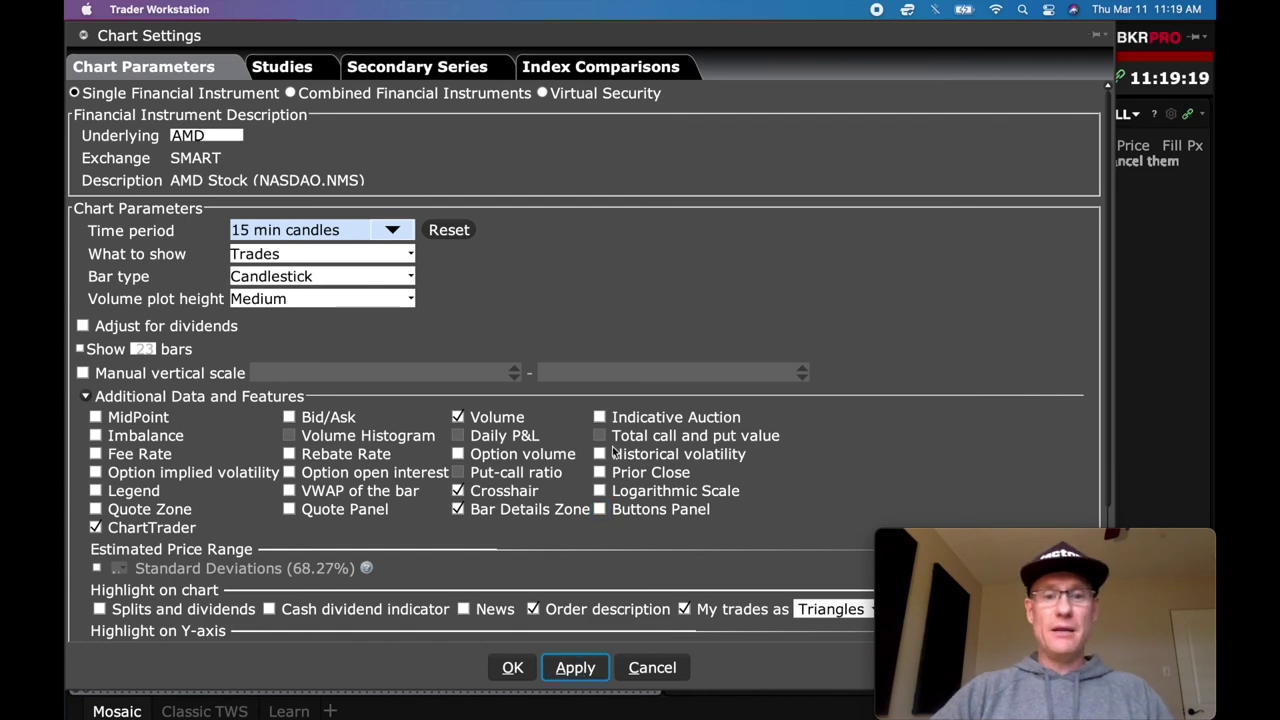
left_click(512, 667)
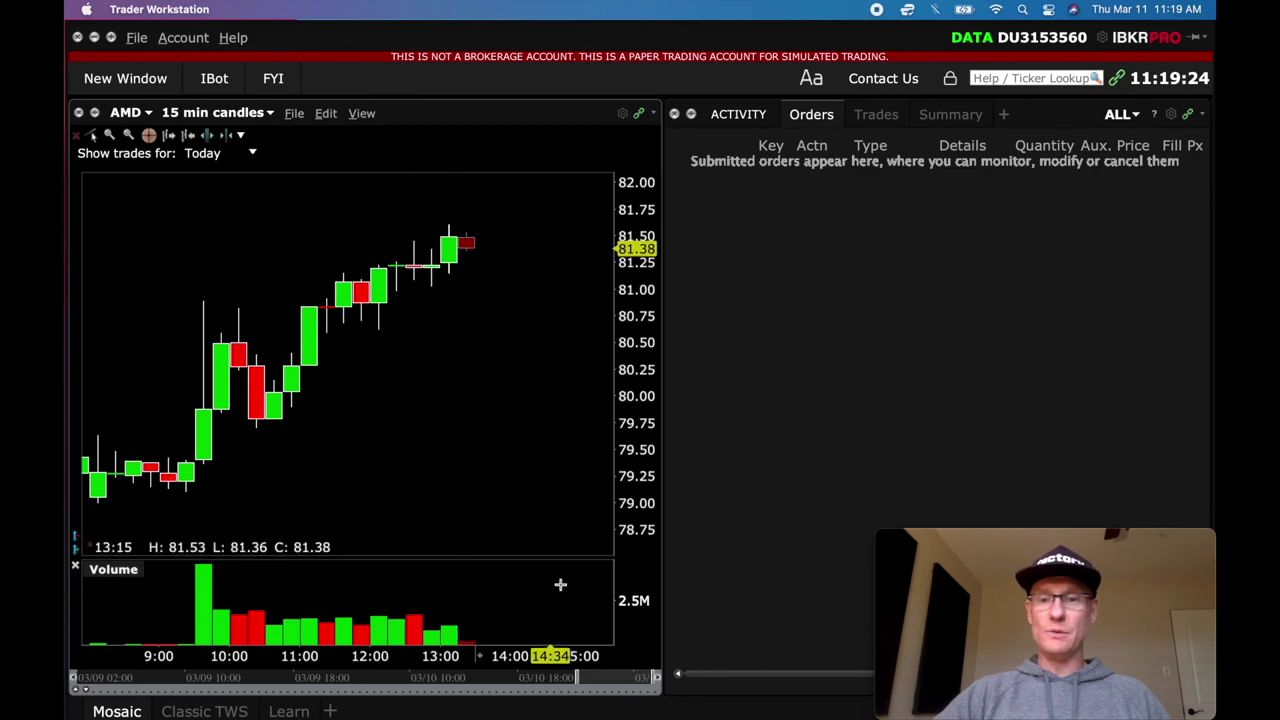
- Enable the Buttons Panel again in the AMD chart's parameters, apply the change and close the settings
left_click(324, 113)
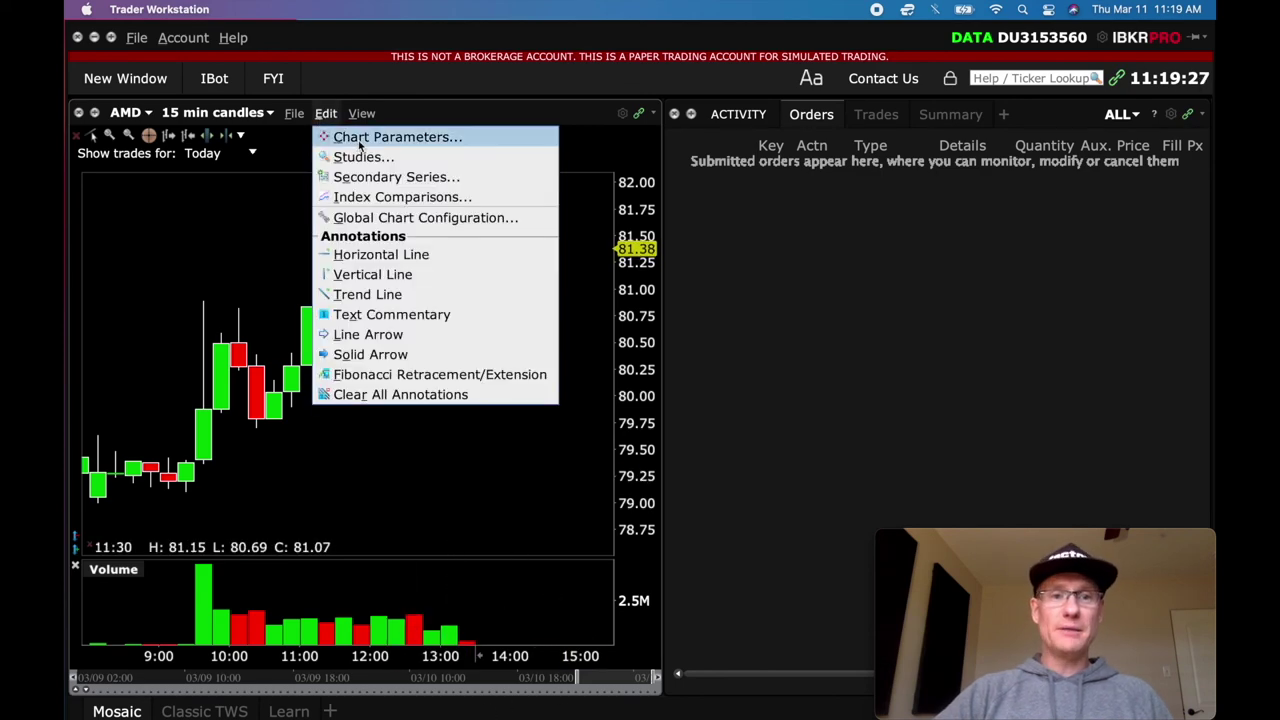
left_click(359, 140)
left_click(600, 533)
mouse_move(737, 35)
left_mouse_down()
mouse_move(737, 289)
mouse_move(739, 35)
left_mouse_up()
left_click(582, 621)
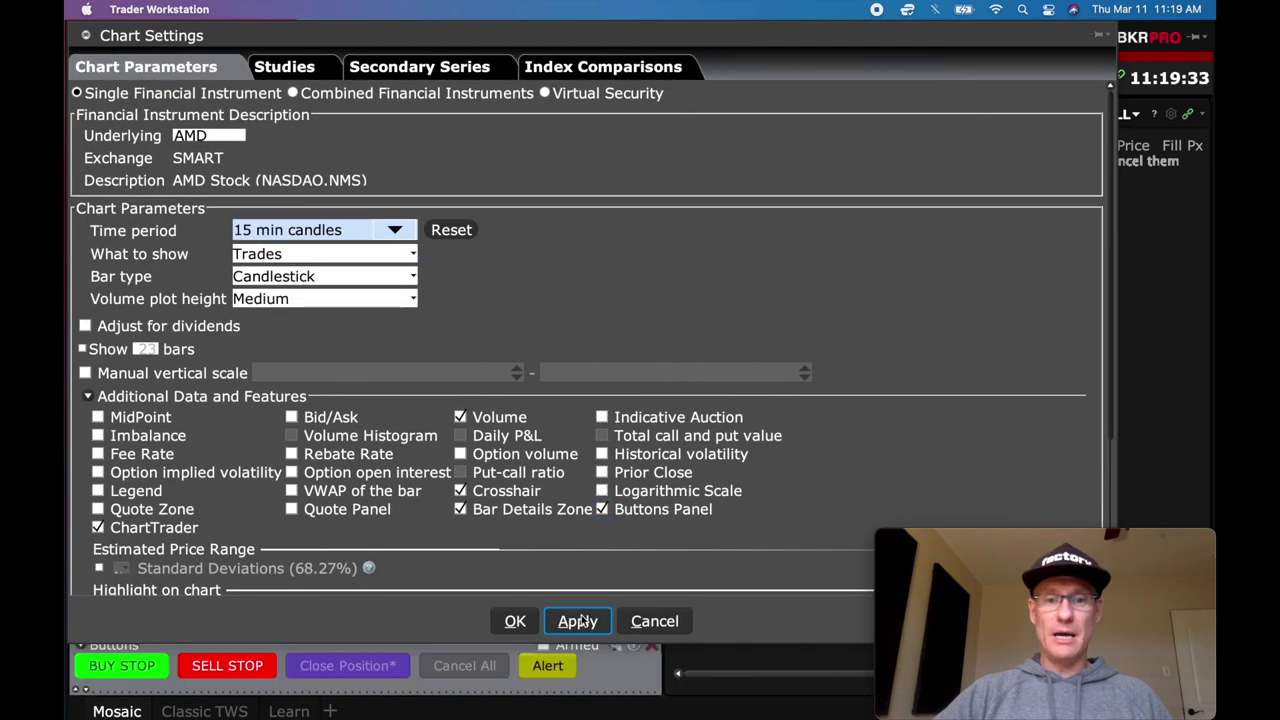
left_click(515, 622)
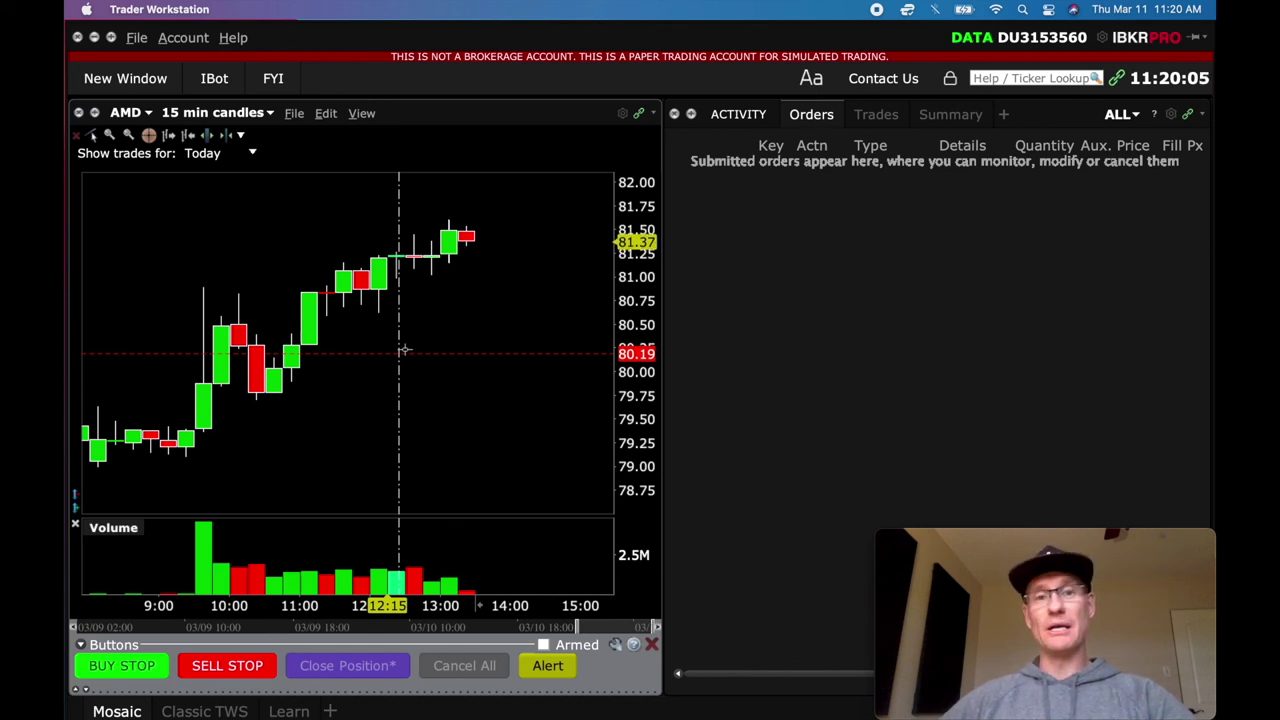
- Place and transmit an AMD sell stop-limit order with an 81.00 stop price and its attached orders, and cancel all orders
left_click(414, 277)
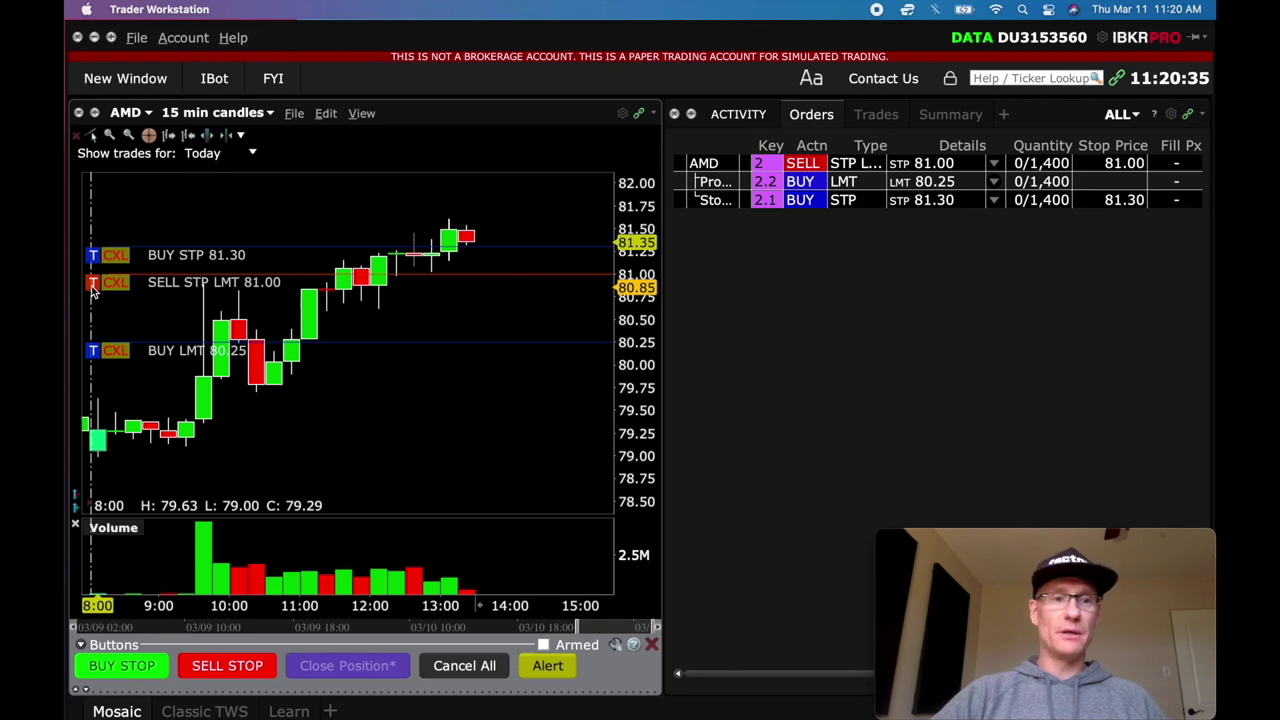
left_click(92, 284)
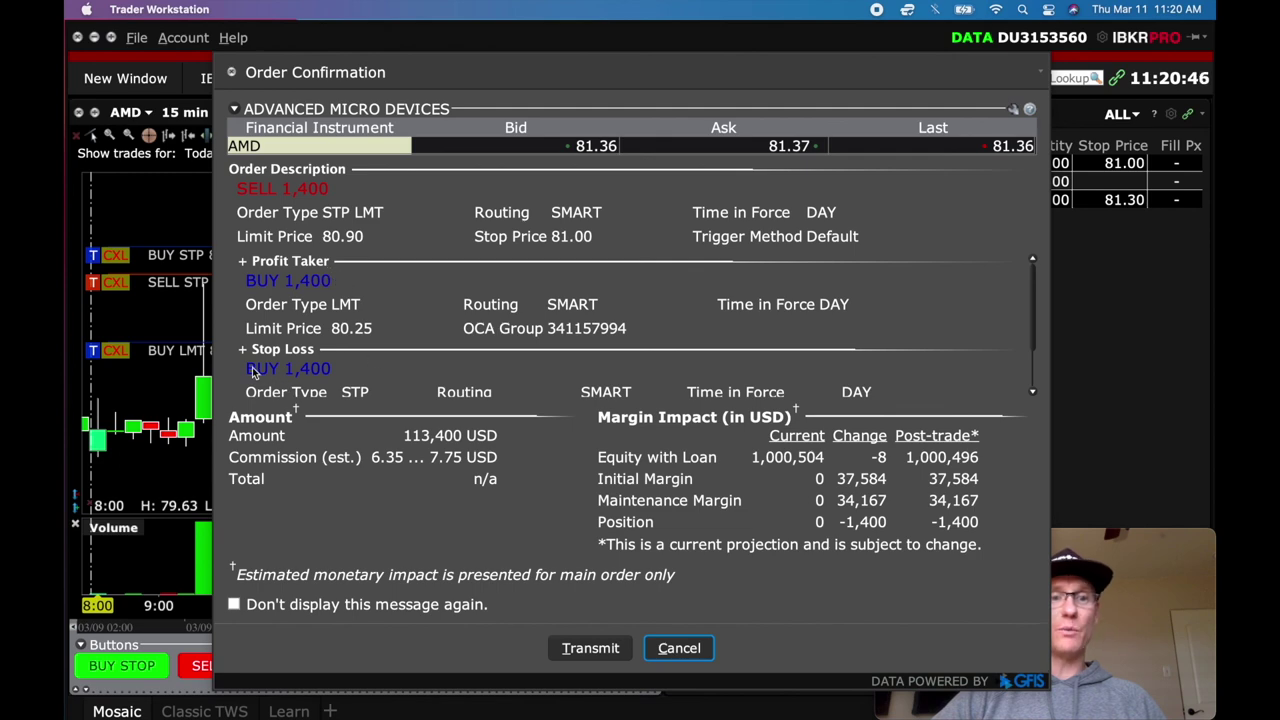
left_click(592, 649)
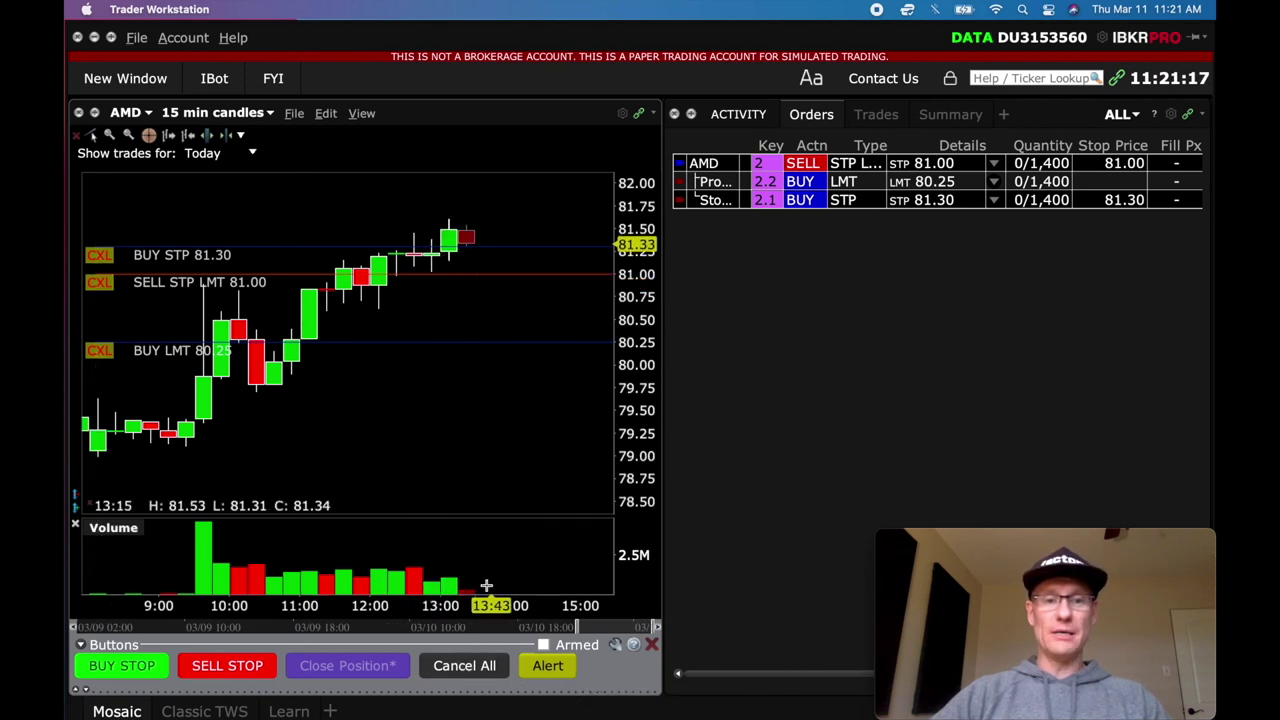
left_click(463, 666)
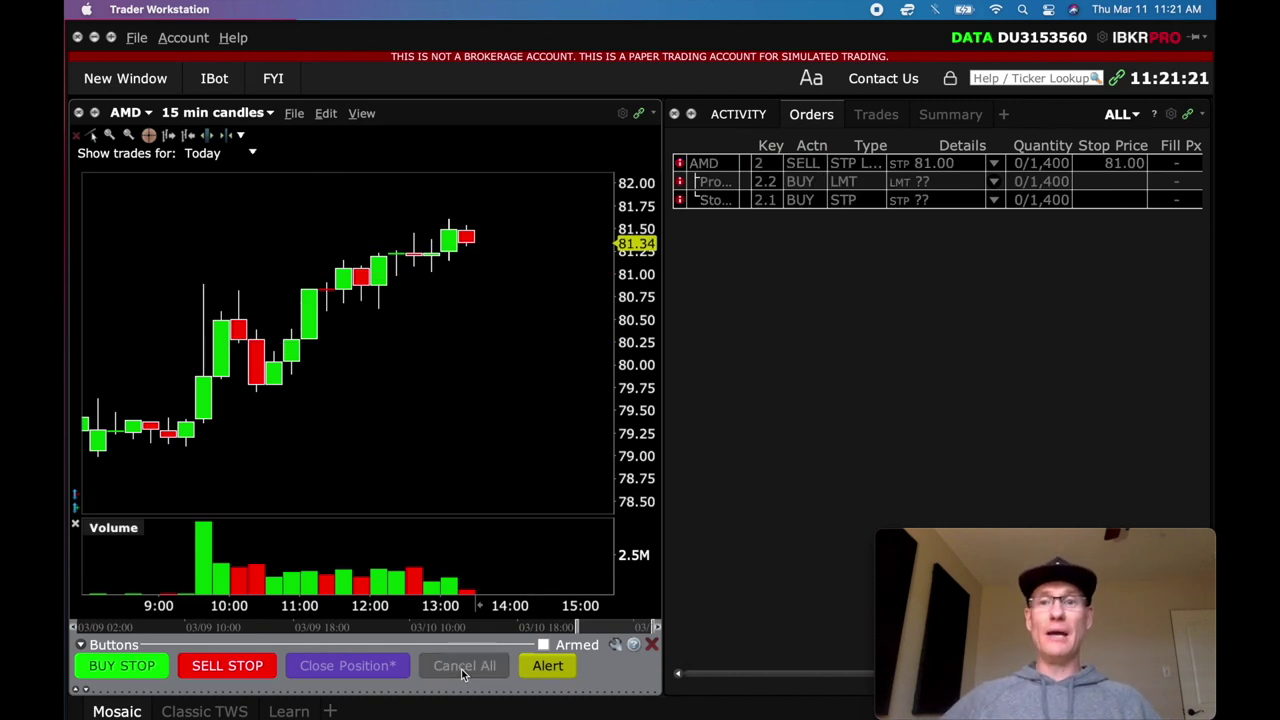
- Check the trades and summary views of the account activity and return to the order list
left_click(879, 116)
left_click(929, 116)
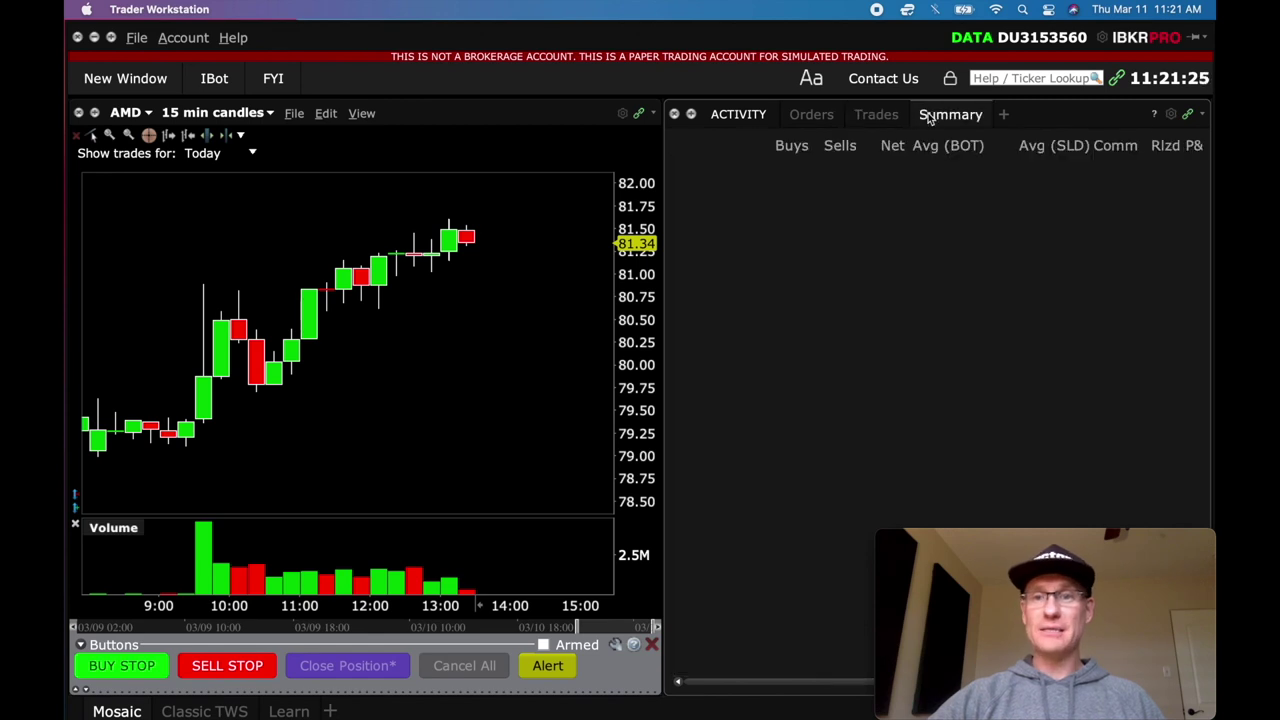
left_click(828, 118)
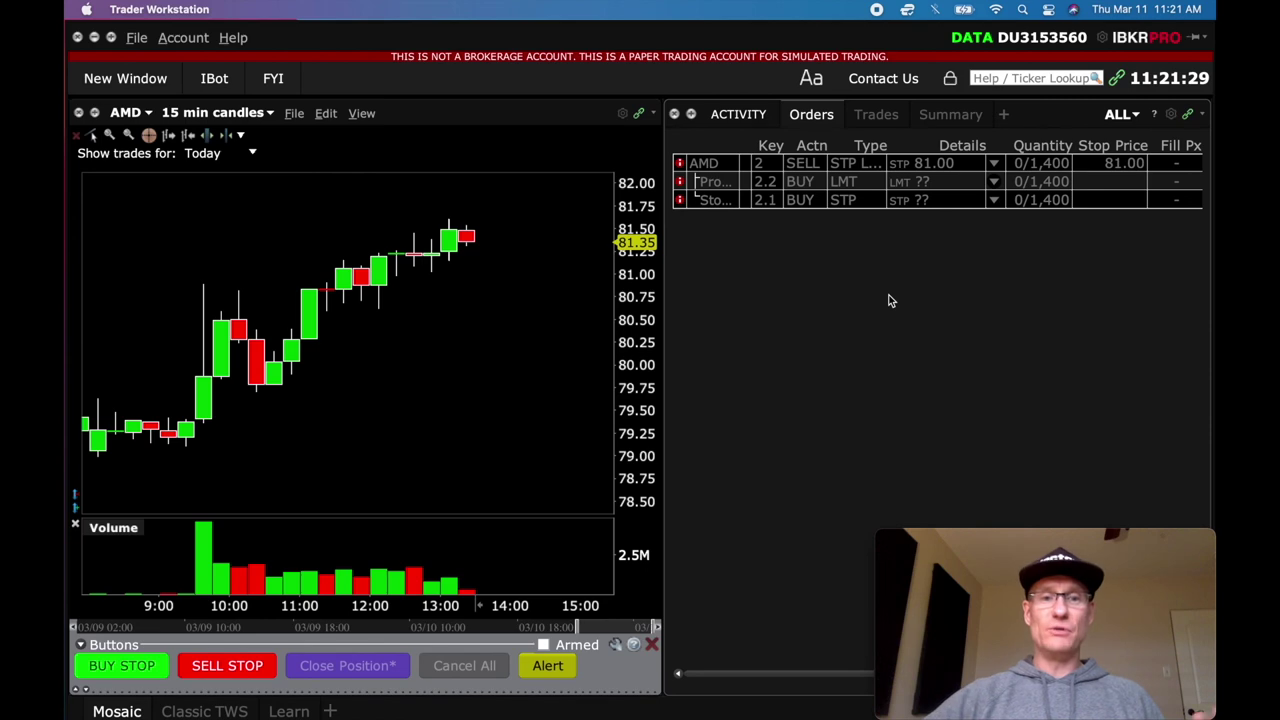
- Place and transmit an AMD sell stop-limit order with an 80.46 stop price and its attached orders, and cancel it from the chart
left_click(249, 664)
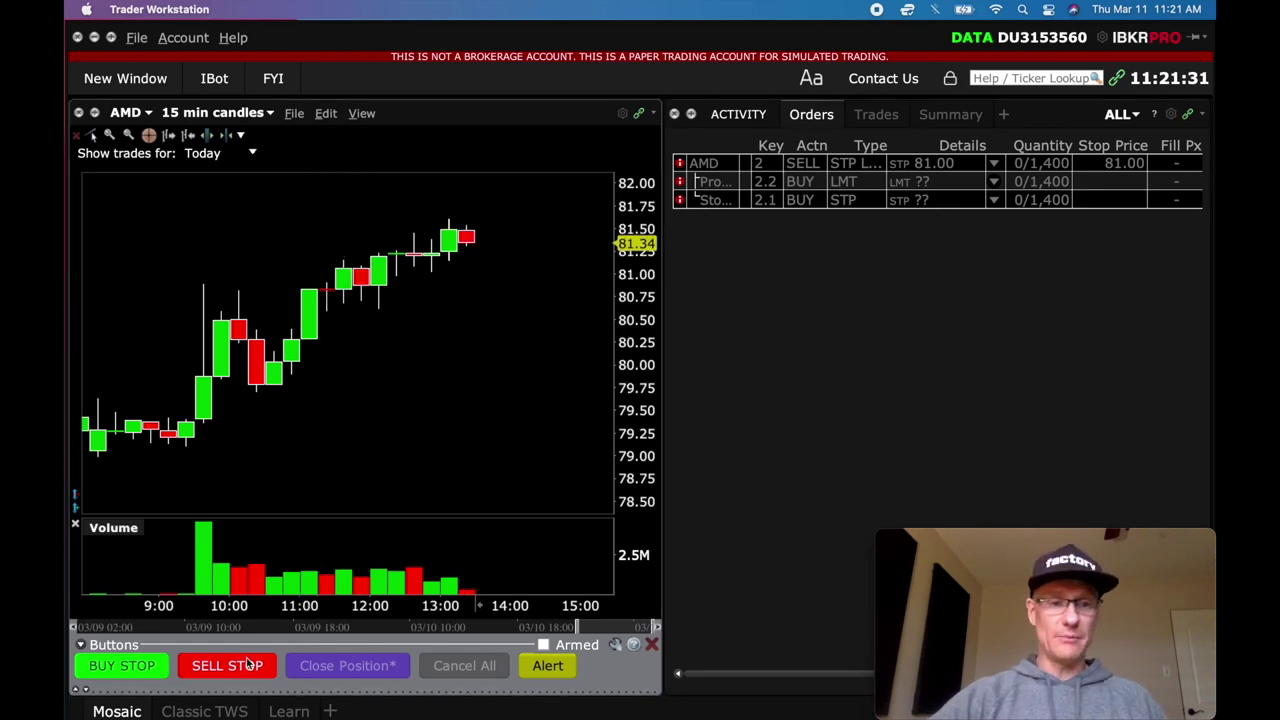
left_click(330, 322)
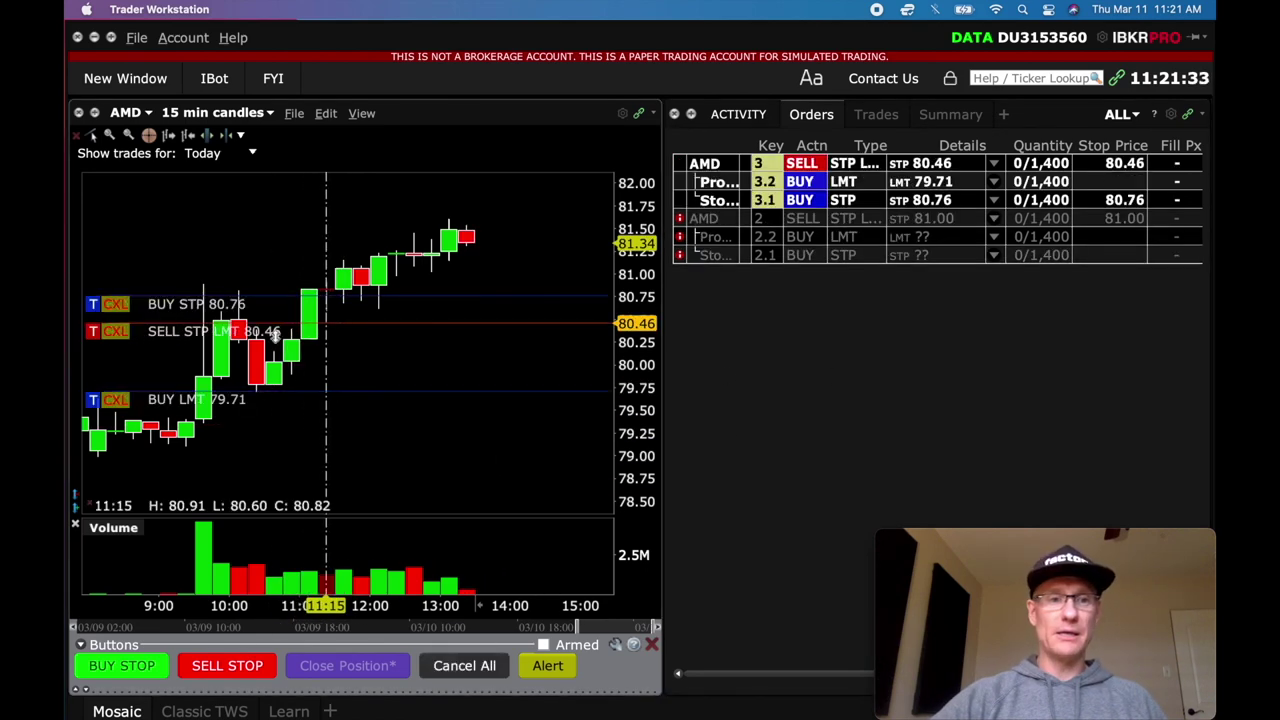
left_click(93, 331)
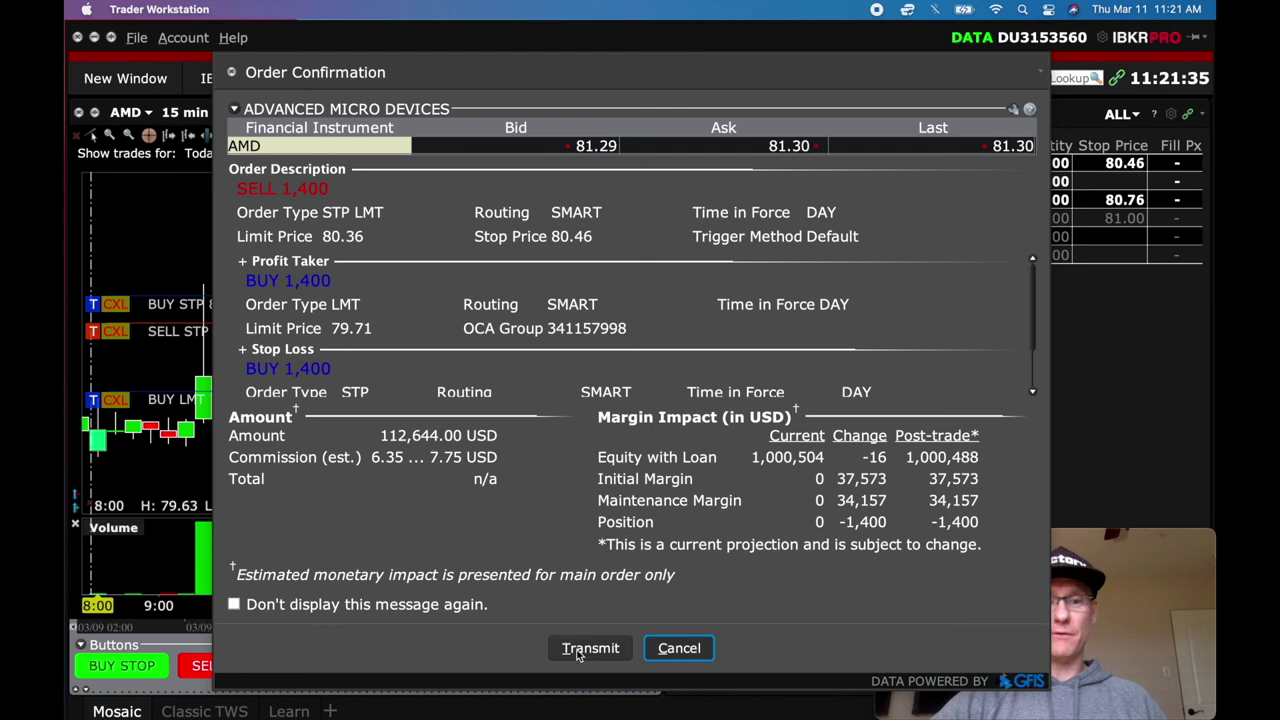
left_click(588, 648)
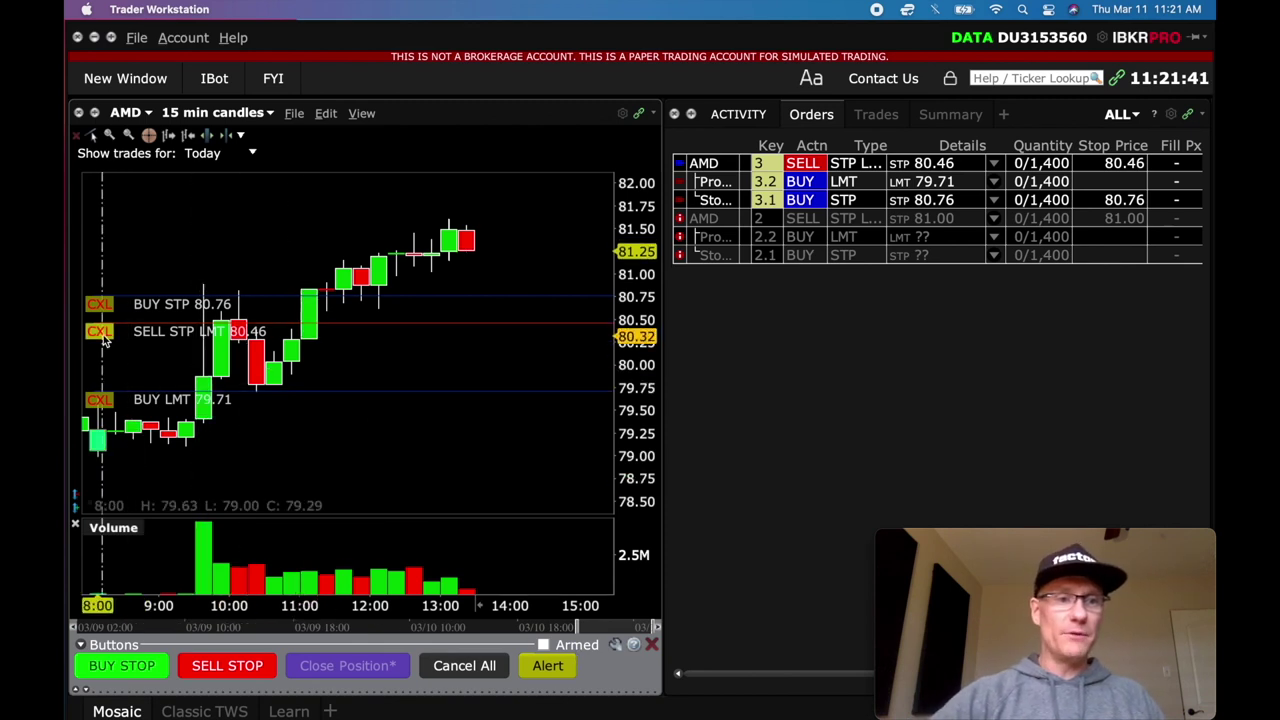
key("ctrl+shift+c")
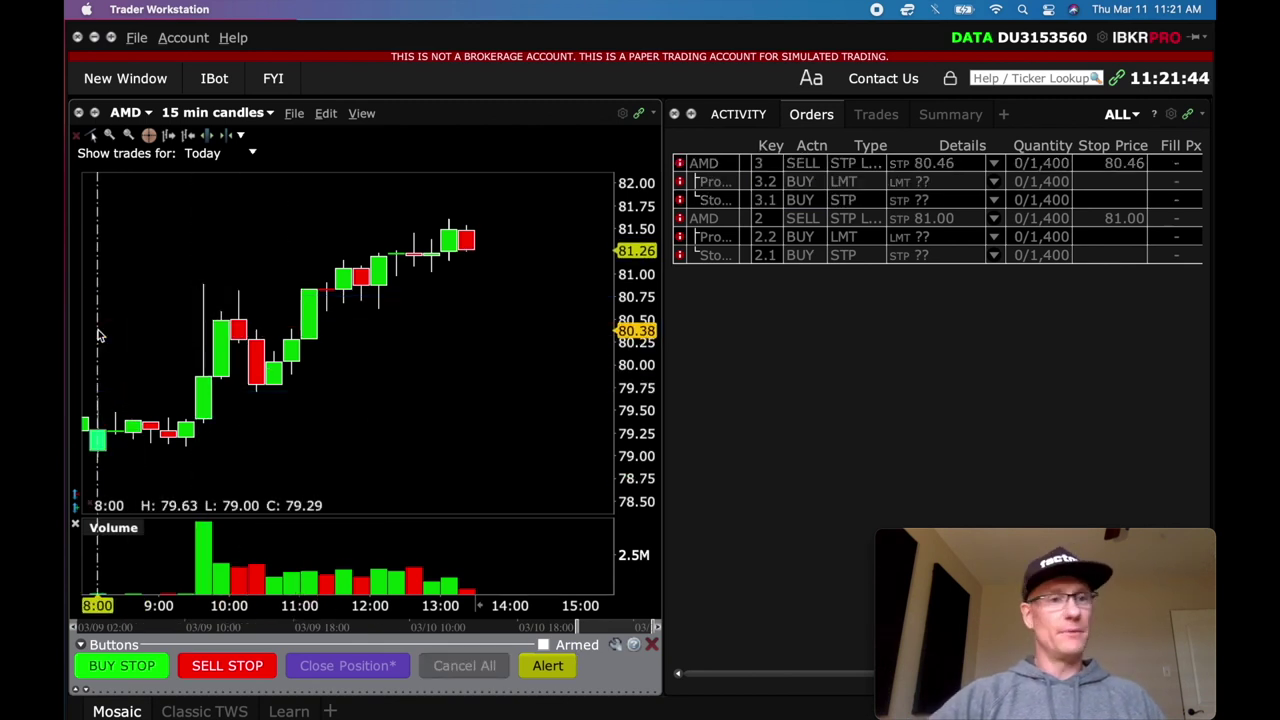